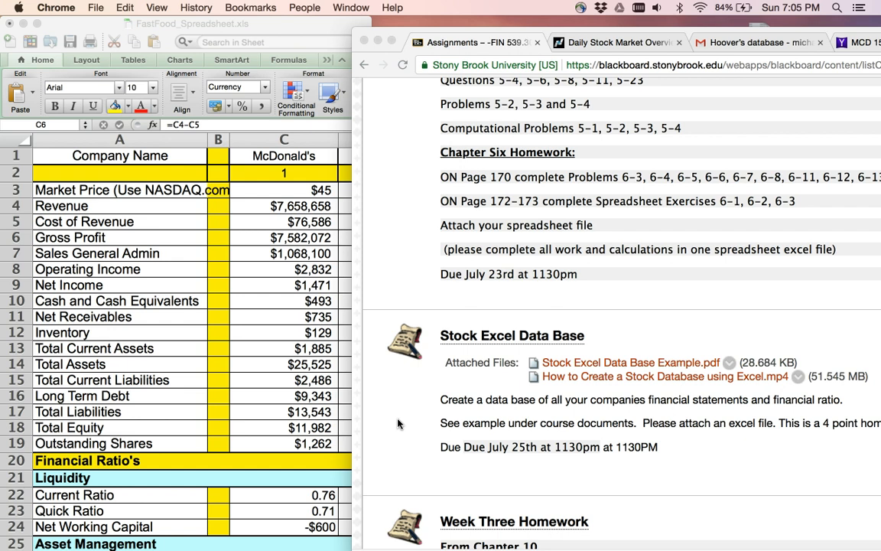
Switch to the Nasdaq website in the browser and accept its cookie notice
click(392, 459)
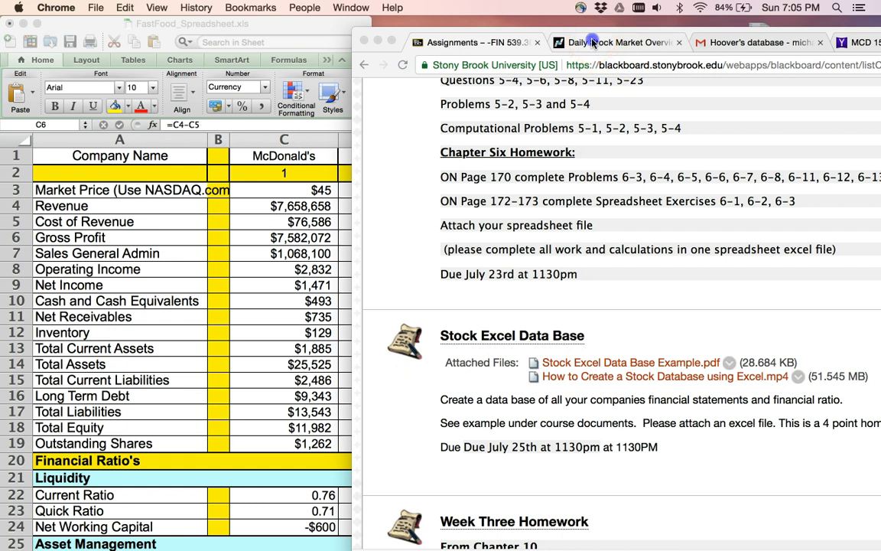
click(536, 42)
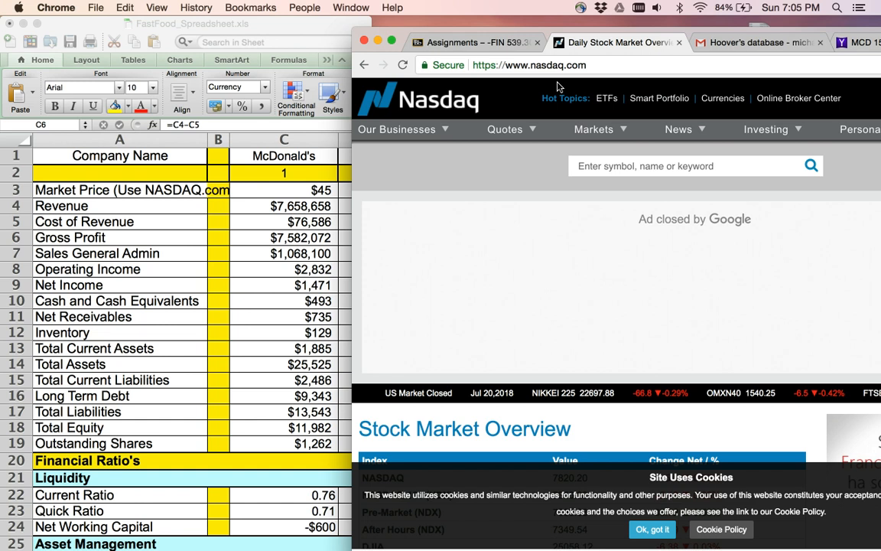
click(652, 529)
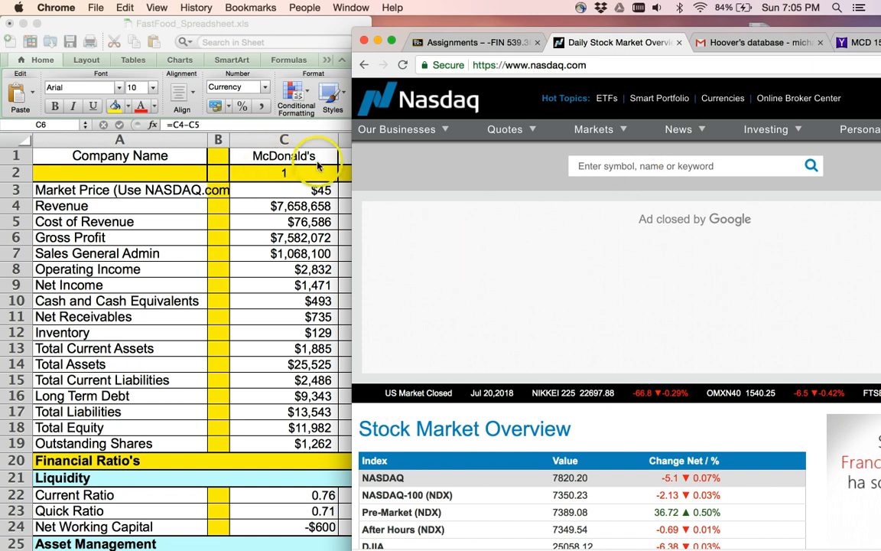
Search Nasdaq for "mcd" and open the quote page for McDonald's Corporation
click(610, 165)
text(mcd)
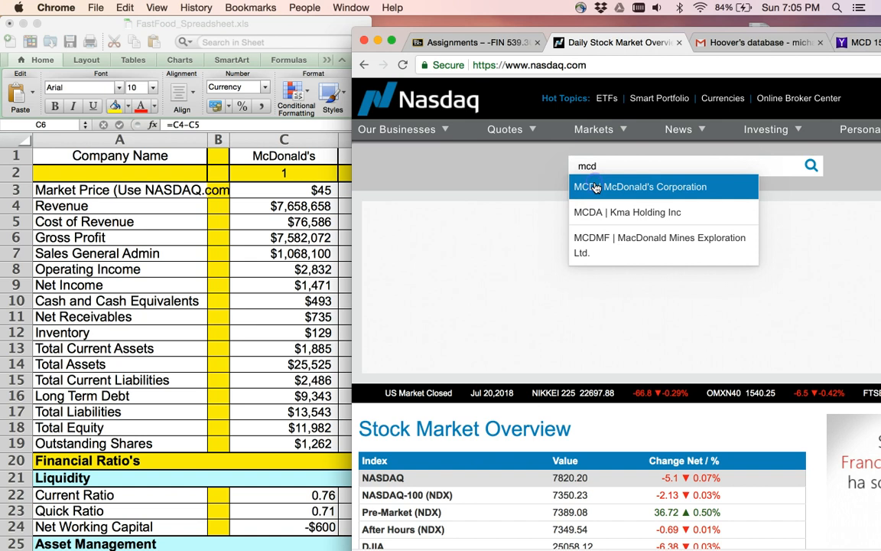
click(597, 187)
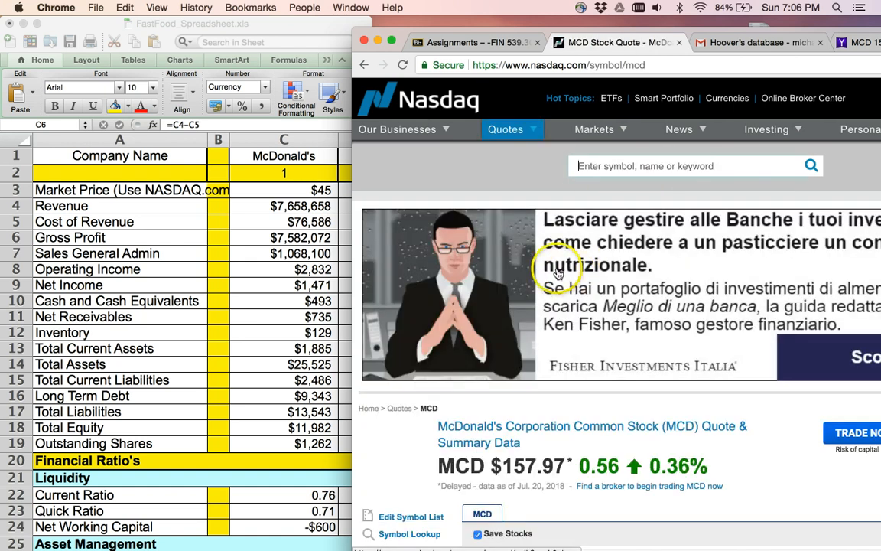
Dismiss the banner ad on the McDonald's quote page and place the browser window beside the spreadsheet
drag(552, 35, 346, 68)
click(818, 247)
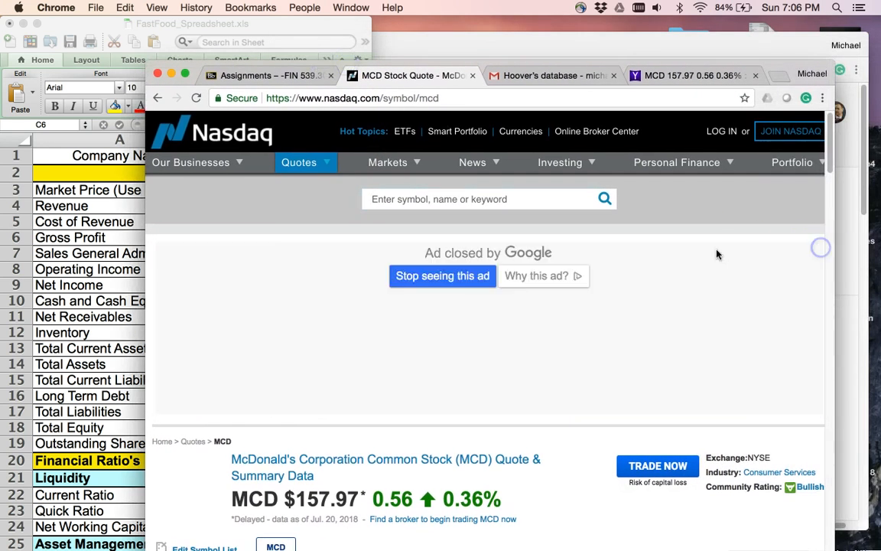
click(437, 281)
click(375, 262)
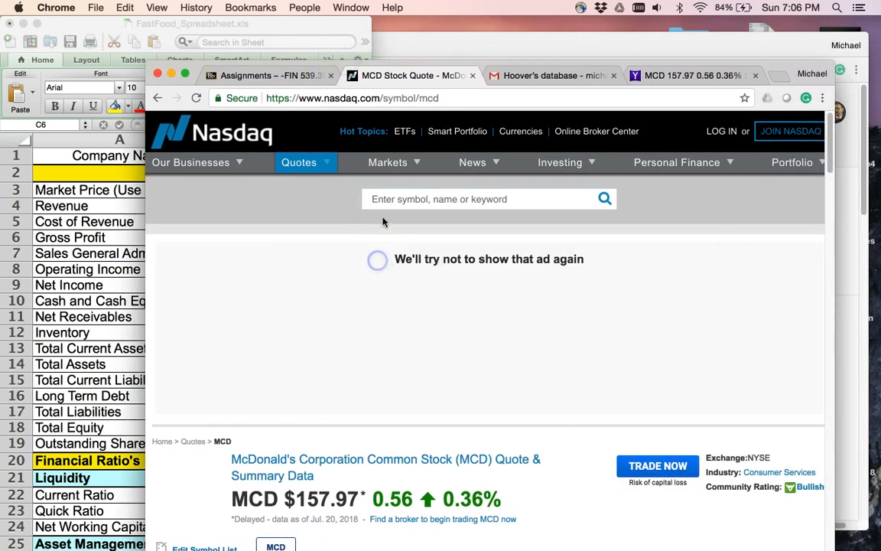
scroll(433, 257, down, 3)
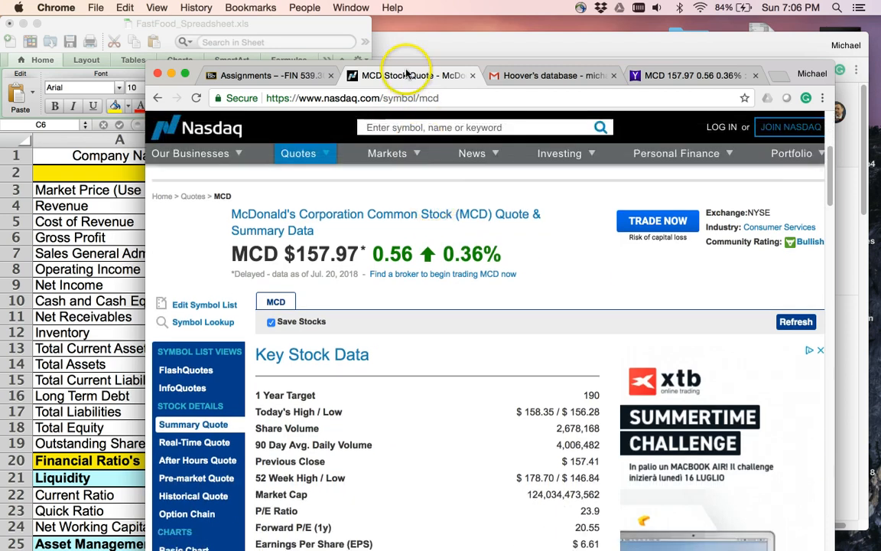
drag(421, 57, 605, 15)
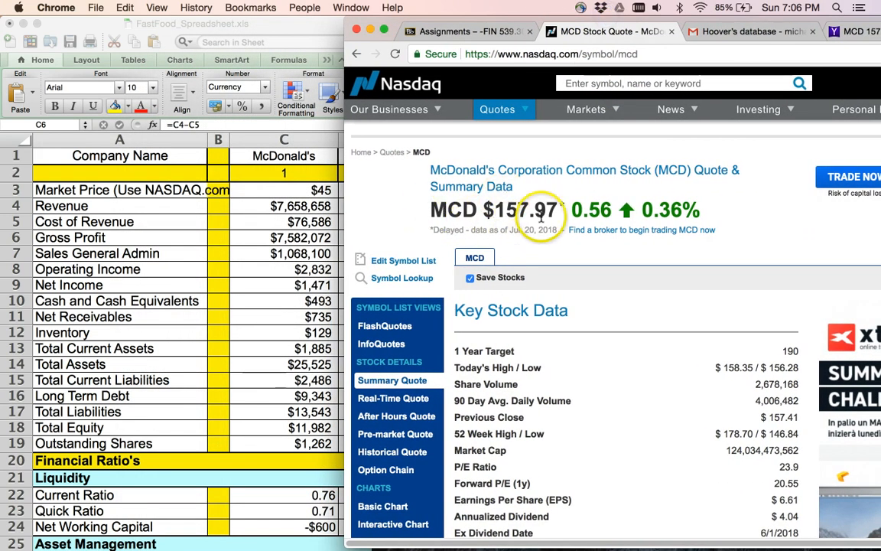
Set McDonald's Market Price in cell C3 to 158
click(287, 190)
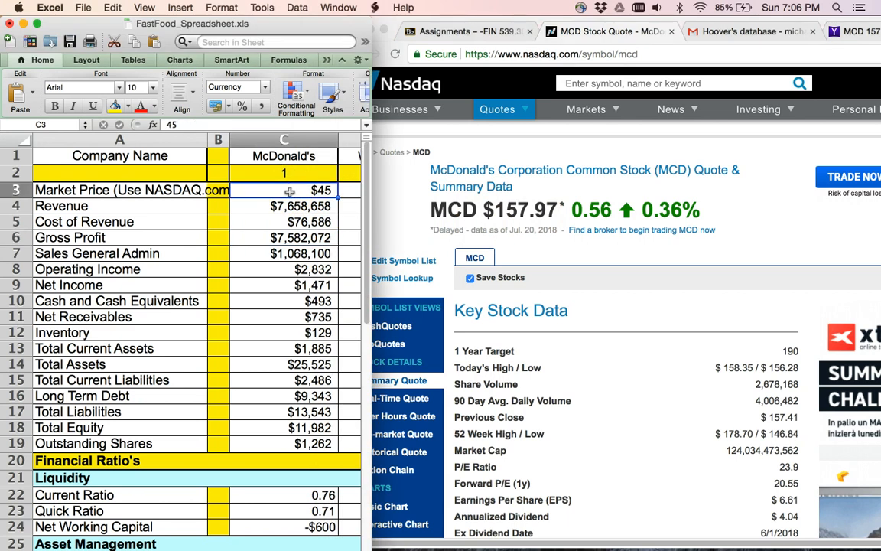
text(1)
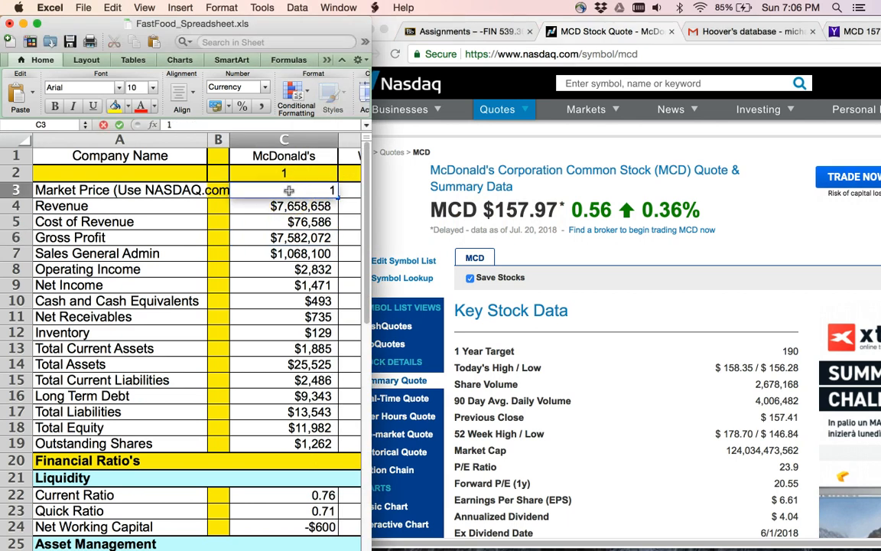
text(58)
click(296, 221)
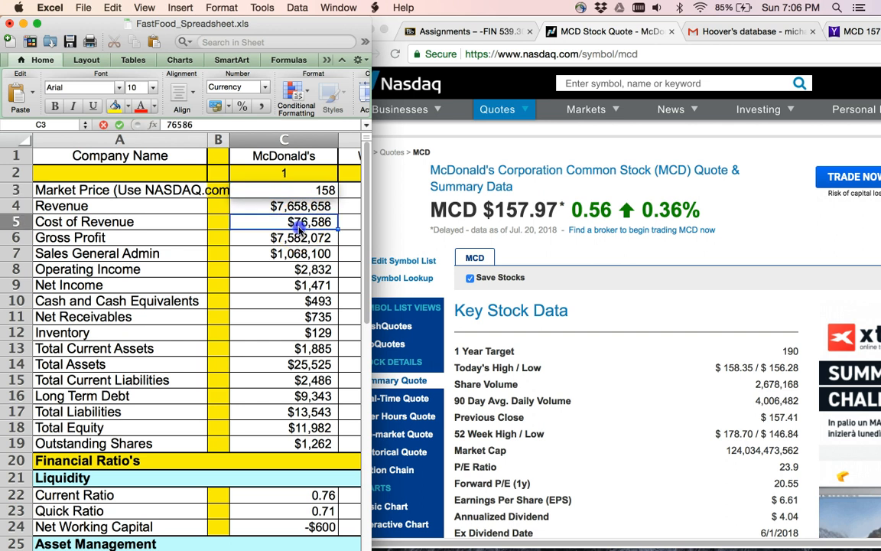
click(305, 191)
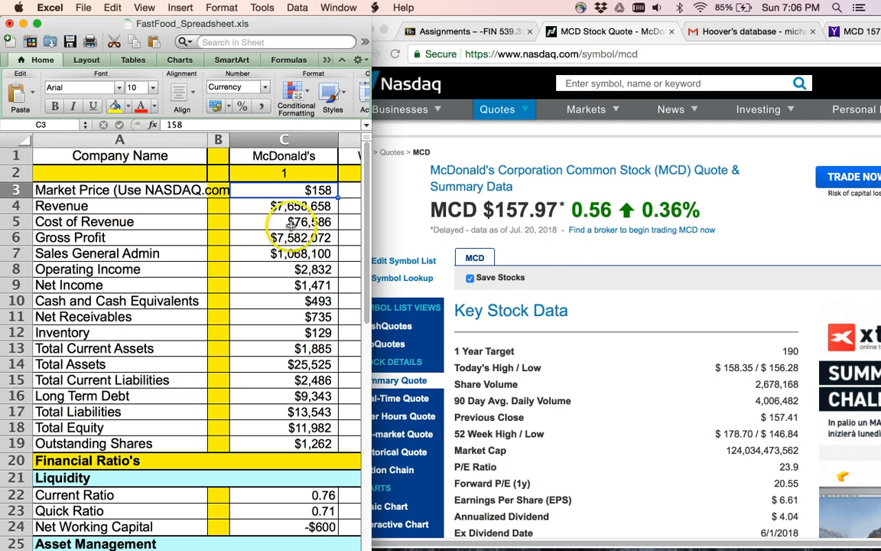
Open McDonald's annual Income Statement on Nasdaq, keeping the spreadsheet's column C visible beside the browser
click(241, 206)
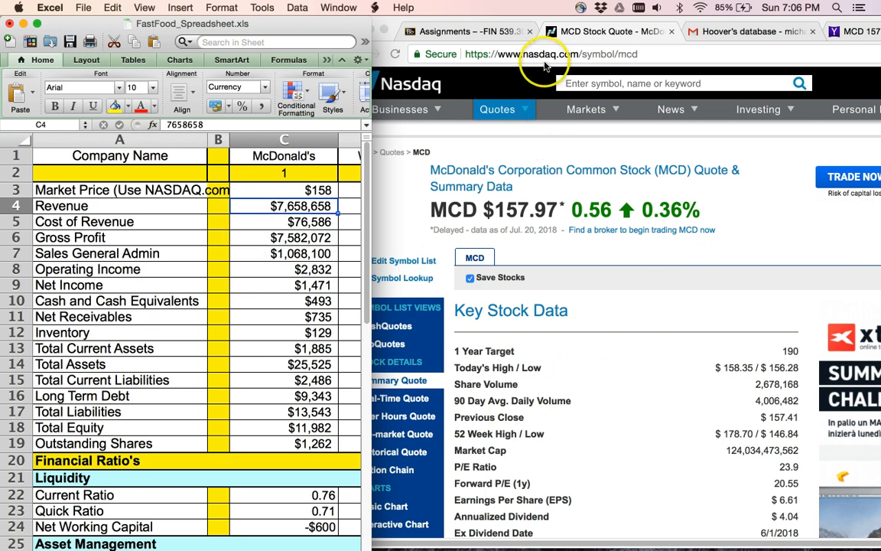
drag(548, 19, 578, 18)
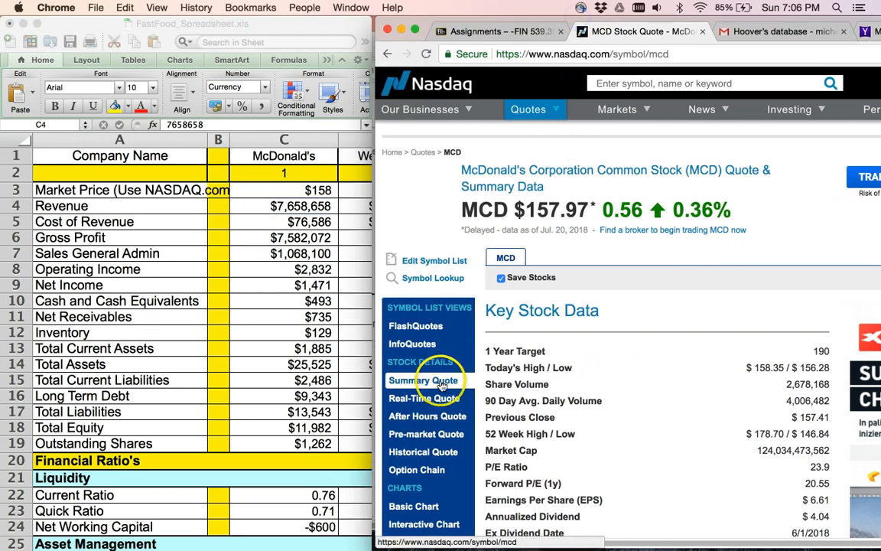
scroll(441, 413, down, 2)
scroll(440, 414, down, 5)
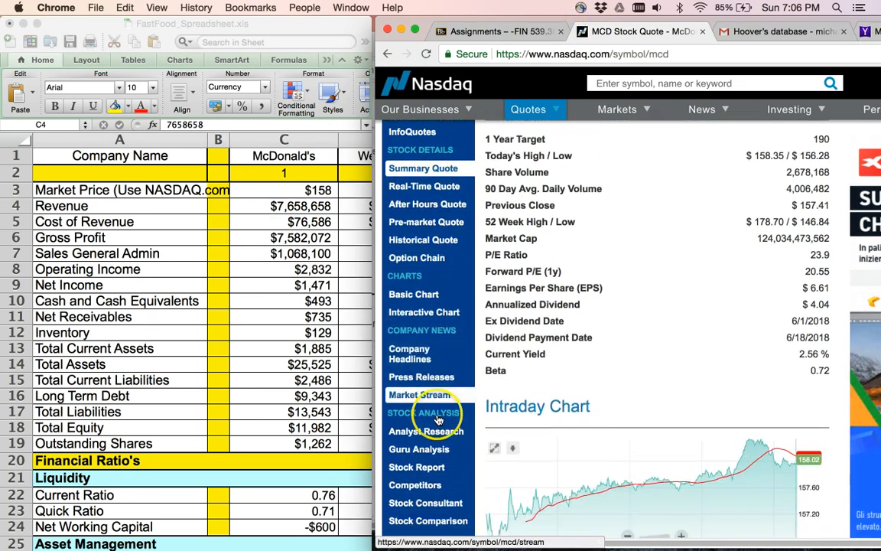
scroll(439, 420, down, 1)
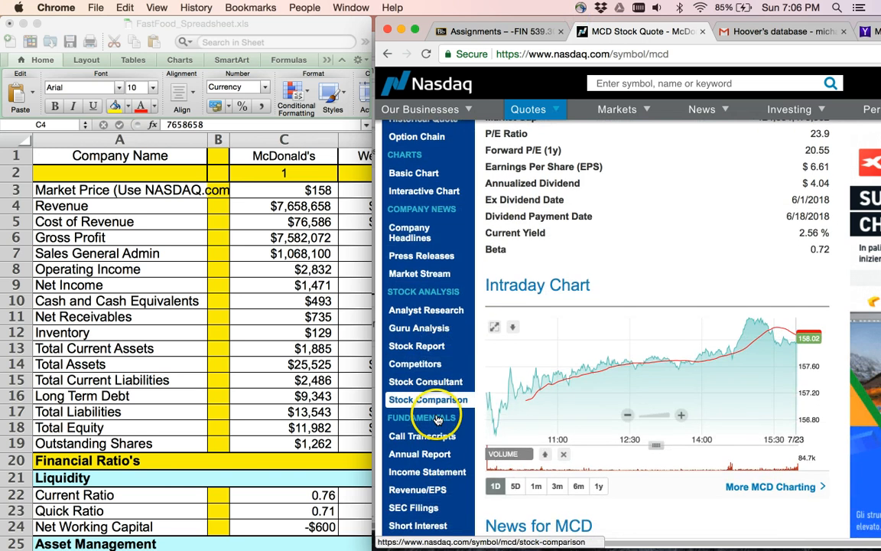
click(419, 473)
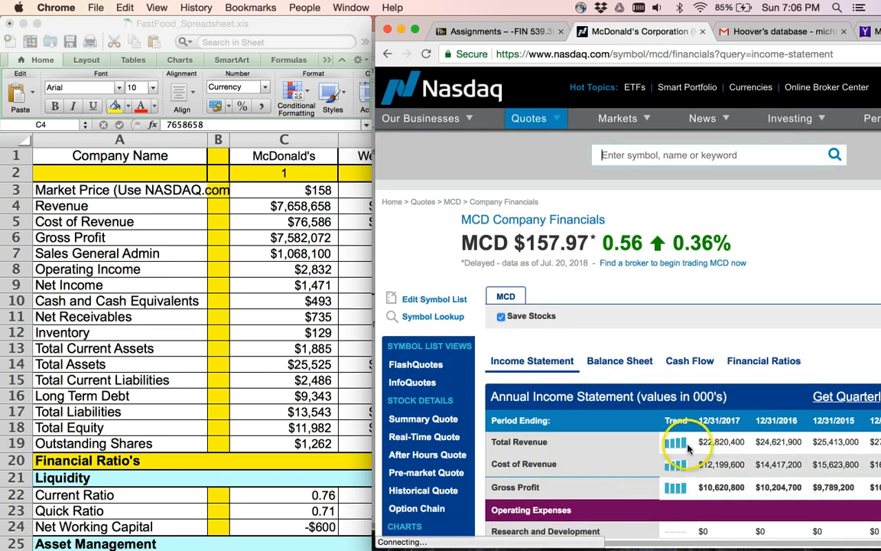
scroll(649, 393, down, 8)
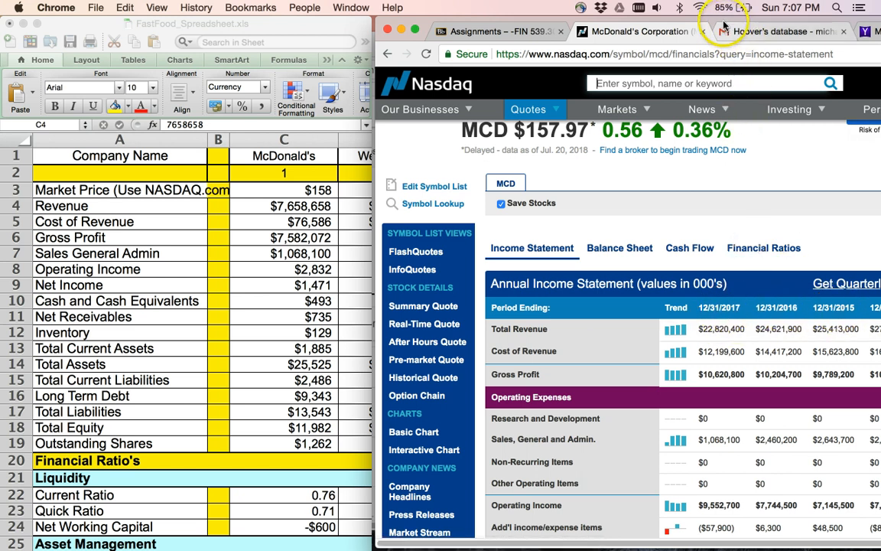
mouse_move(731, 23)
mouse_down()
mouse_move(663, 30)
mouse_move(769, 26)
mouse_move(731, 33)
mouse_up()
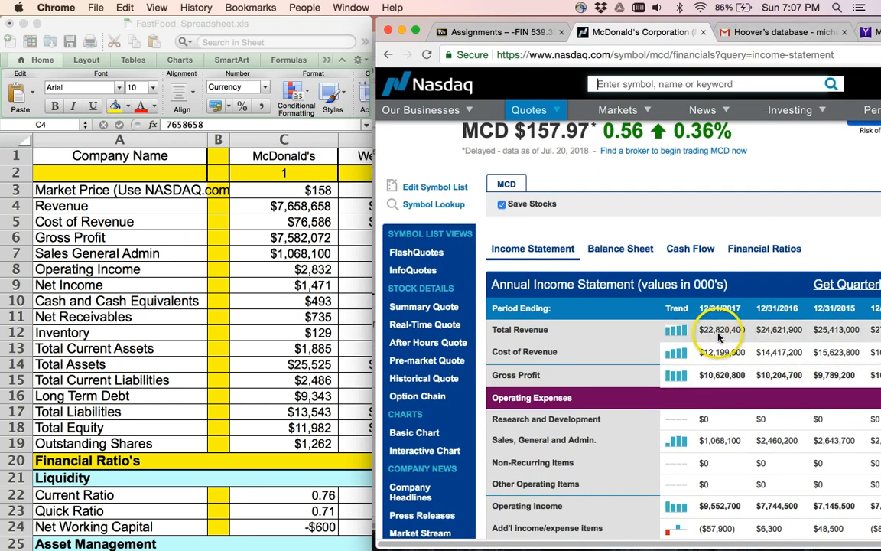
Replace McDonald's Revenue in cell C4 with the 12/31/2017 total revenue, 22820400
click(269, 204)
double_click(271, 206)
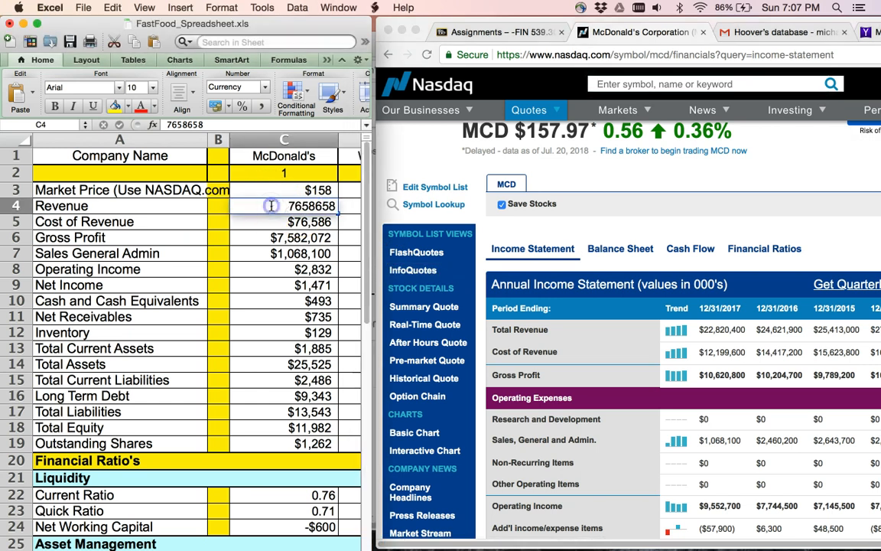
click(336, 207)
key(BackSpace)
key(BackSpace)
key(BackSpace)
key(BackSpace)
key(BackSpace)
key(BackSpace)
key(BackSpace)
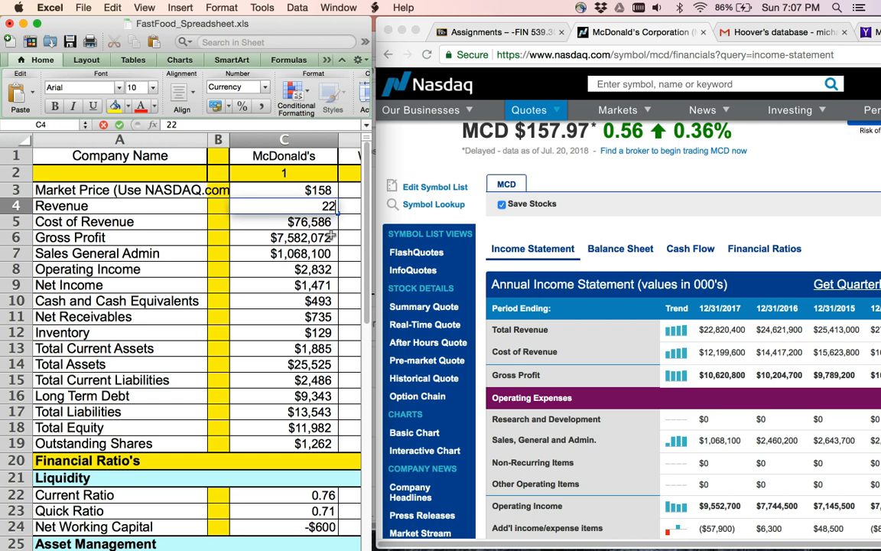
text(22820400)
key(Return)
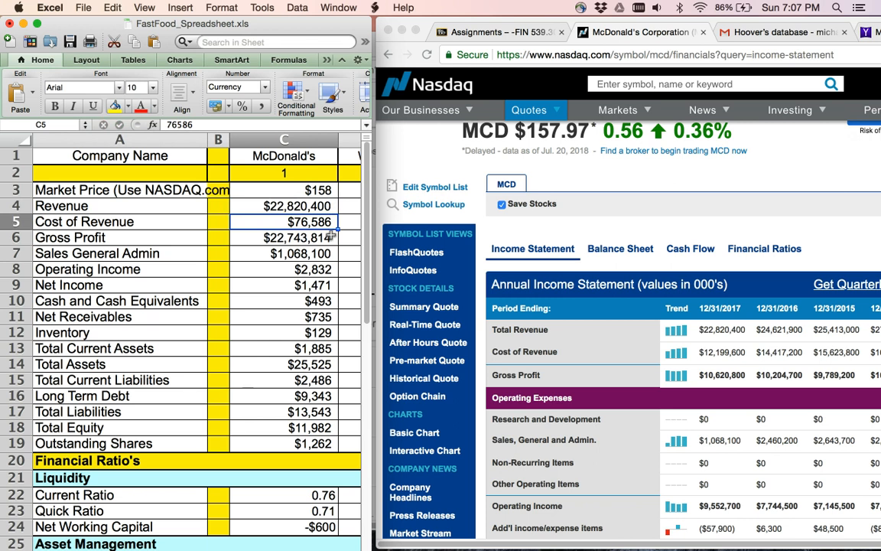
Set McDonald's Cost of Revenue in cell C5 to 12199600
text(12,19)
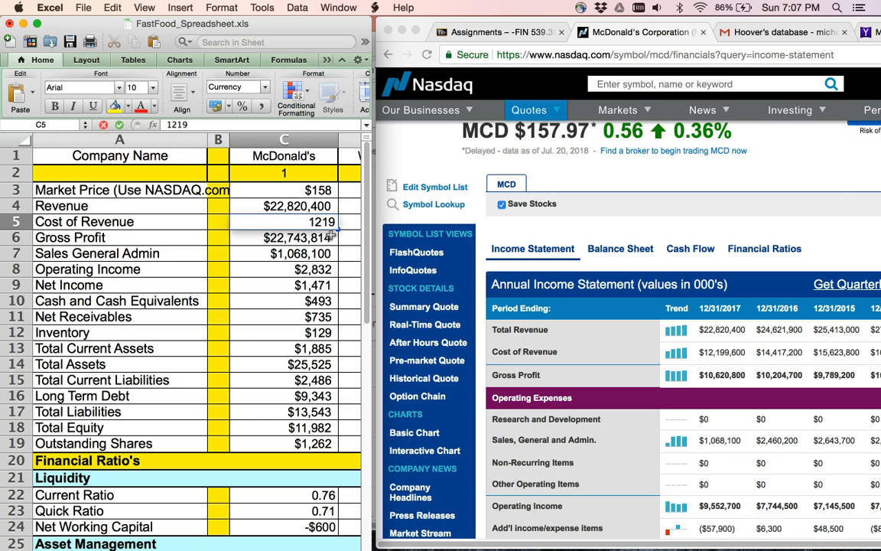
text(9,600)
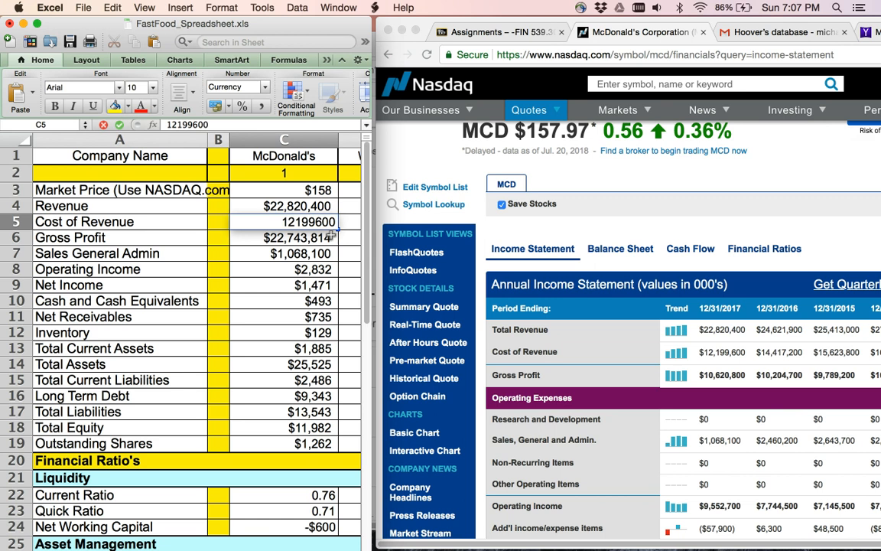
key(Return)
Enter the Gross Profit formula =C4-C5 in cell C6 to subtract Cost of Revenue from Revenue
click(331, 237)
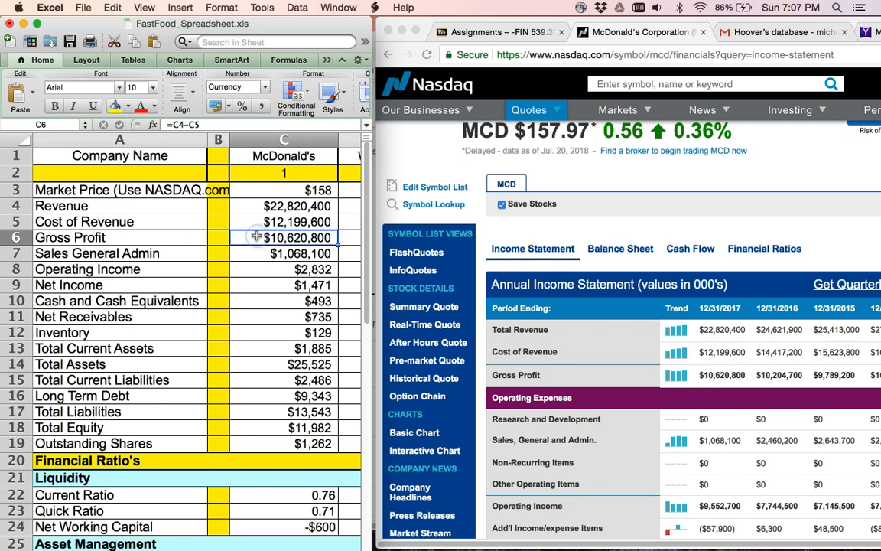
text(=)
click(268, 206)
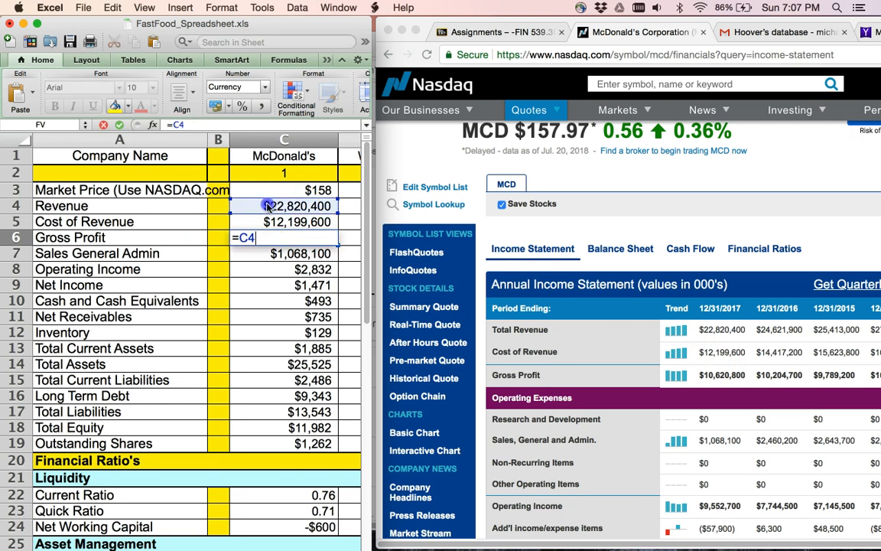
text(-)
click(256, 221)
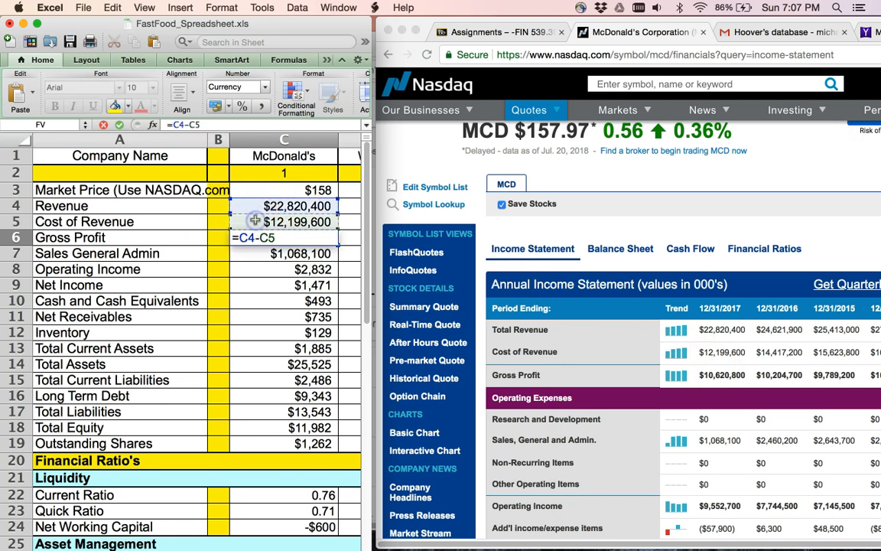
key(Return)
click(260, 238)
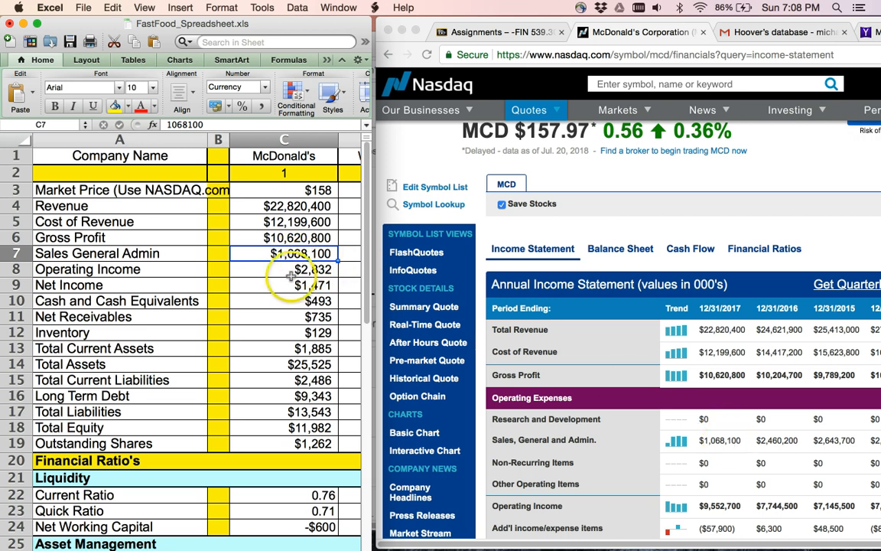
Copy the 12/31/2017 Operating Income of $9,552,700 from the Nasdaq income statement into McDonald's Operating Income cell C8
click(246, 270)
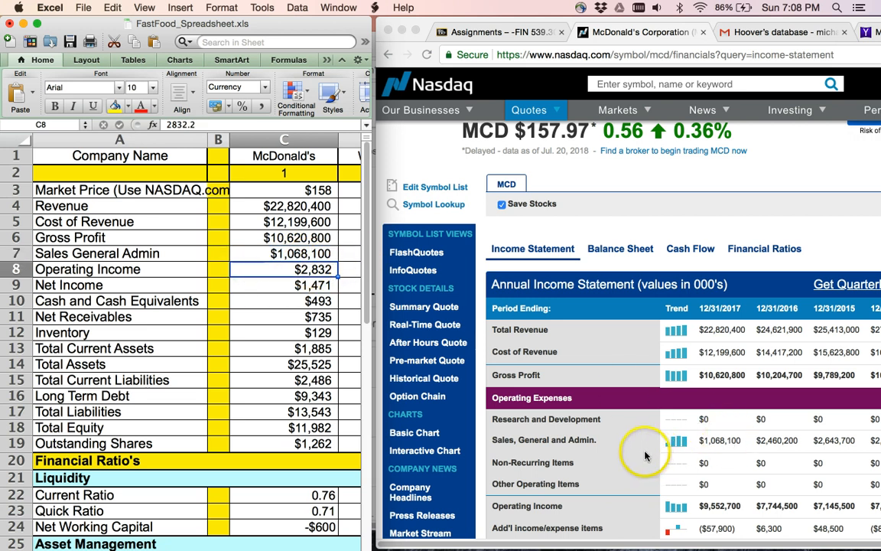
scroll(647, 459, down, 3)
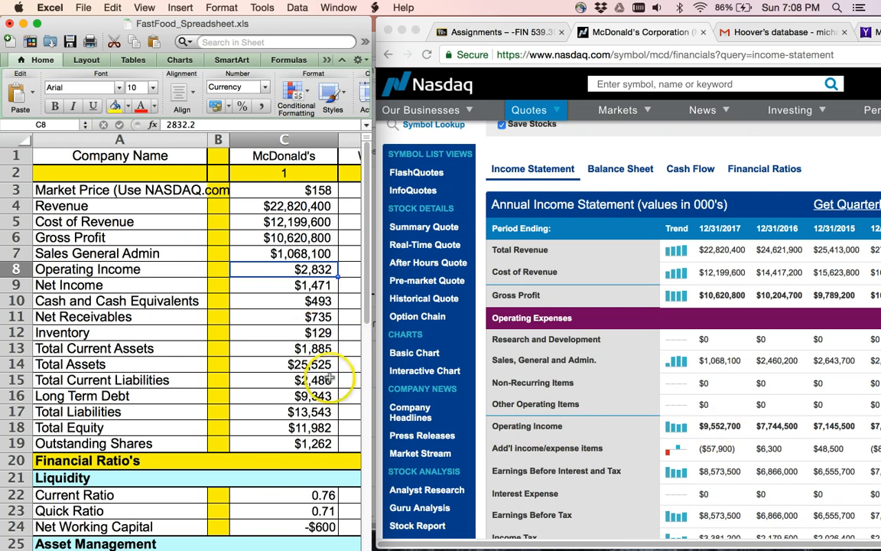
click(726, 427)
double_click(727, 427)
key(super+c)
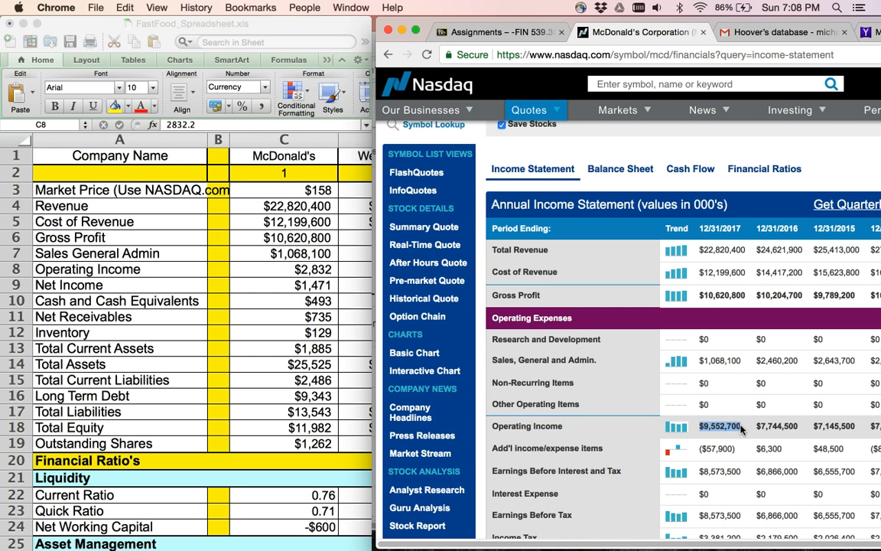
click(271, 257)
click(268, 253)
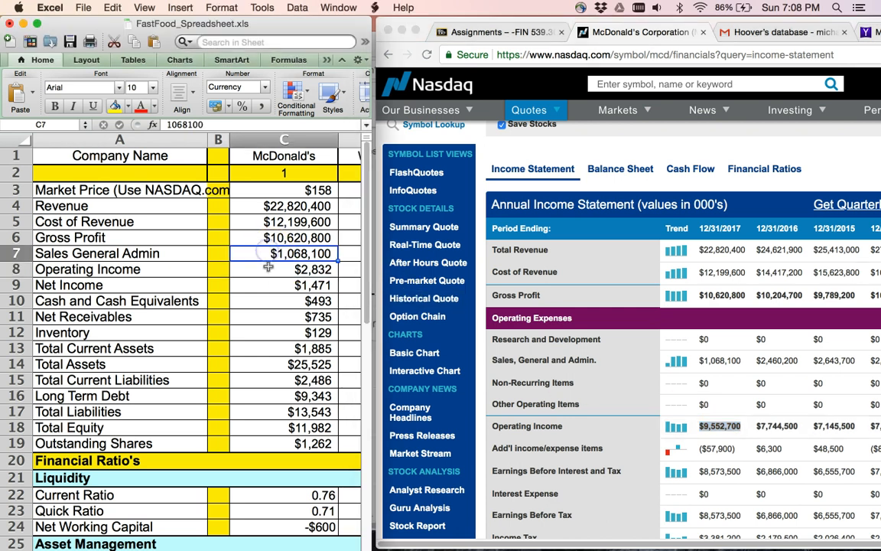
click(268, 269)
key(super+v)
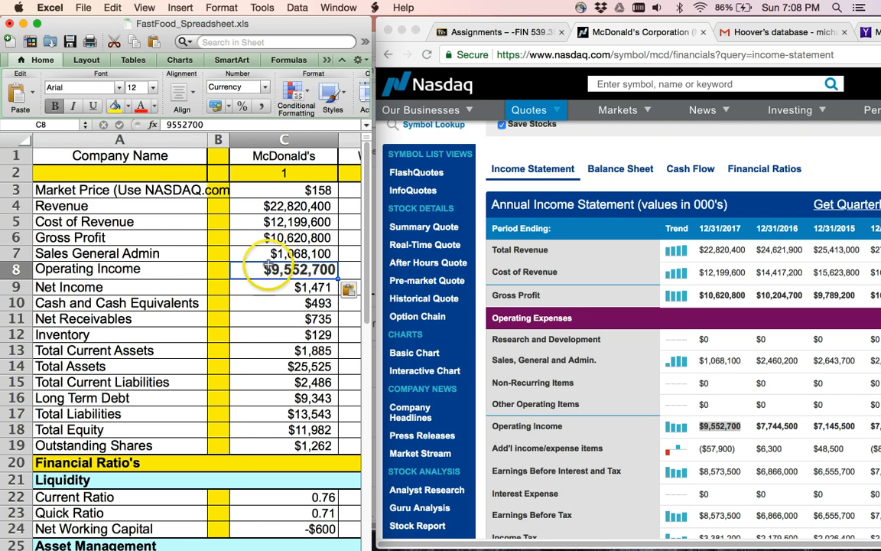
Set McDonald's Net Income in cell C9 to the 12/31/2017 figure from the income statement, 5192300
click(273, 289)
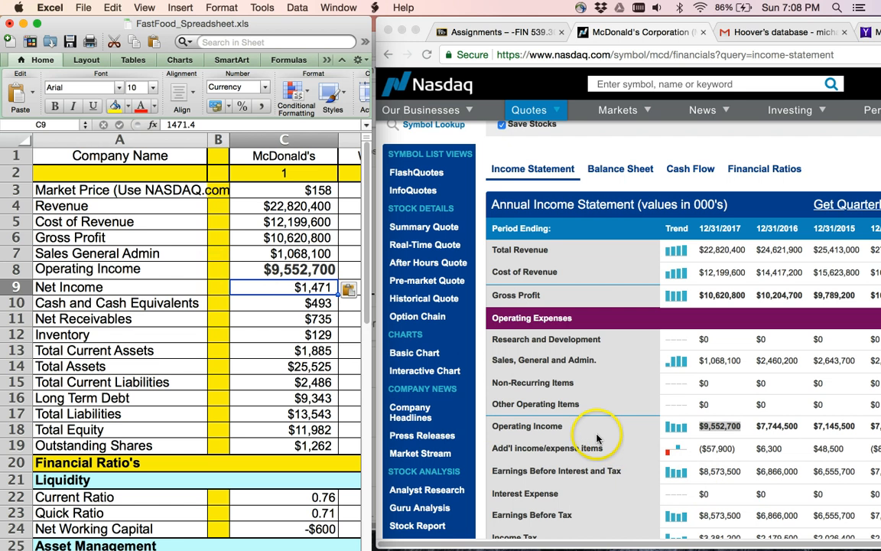
scroll(584, 434, down, 2)
scroll(584, 435, down, 5)
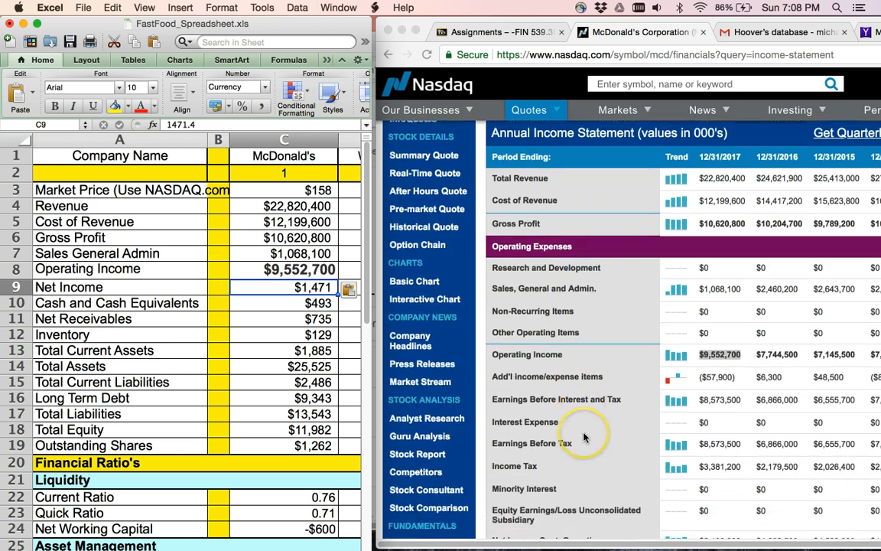
scroll(584, 437, down, 6)
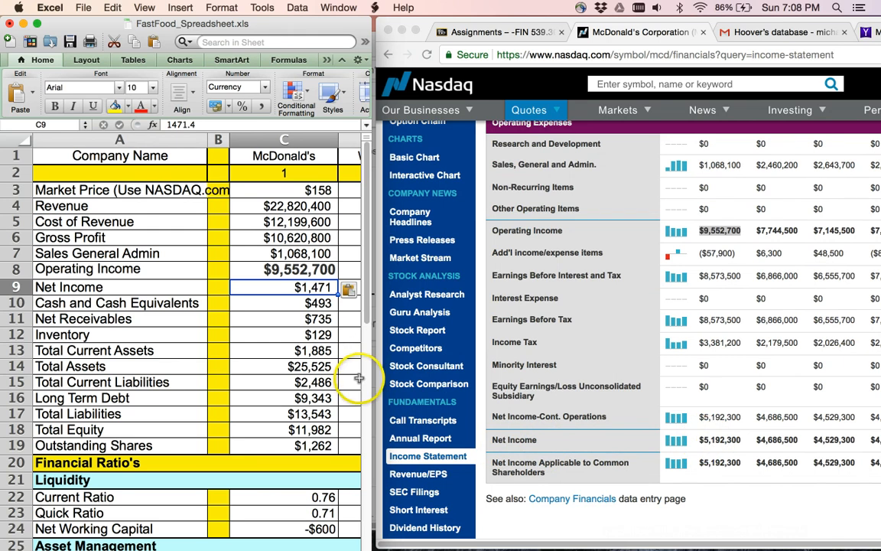
text(5192)
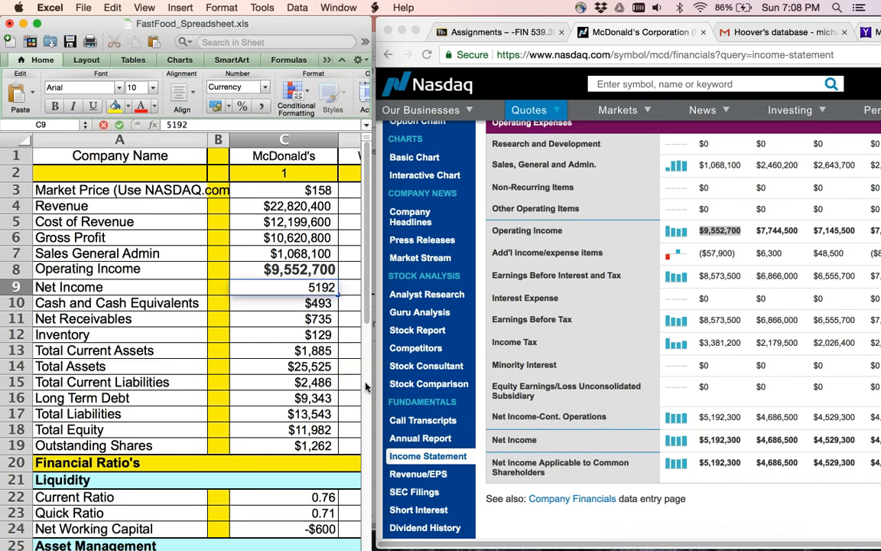
text(300)
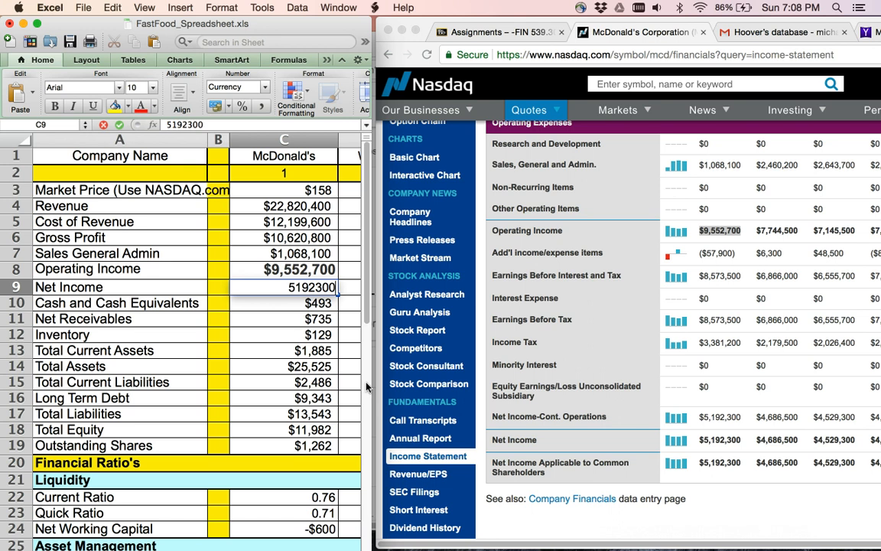
click(306, 381)
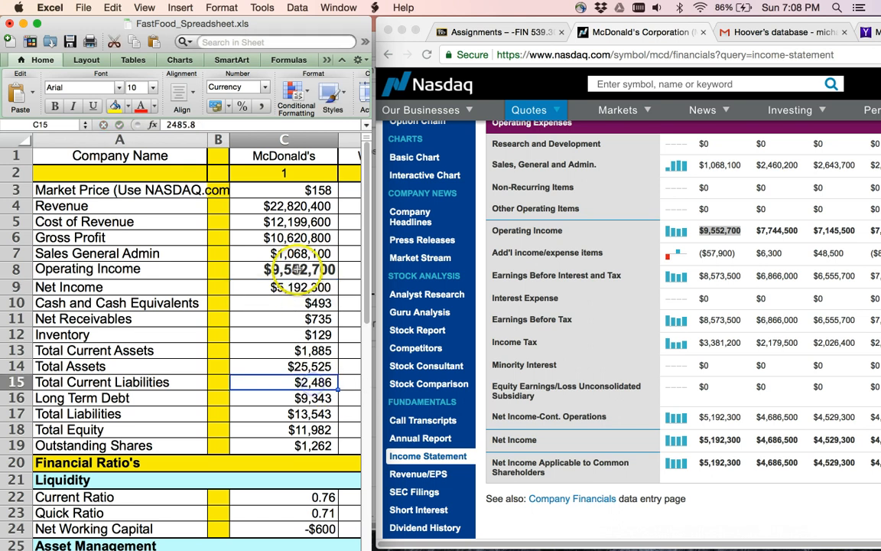
Open McDonald's balance sheet on Nasdaq and bring its 12/31/2017 current assets into view
click(267, 304)
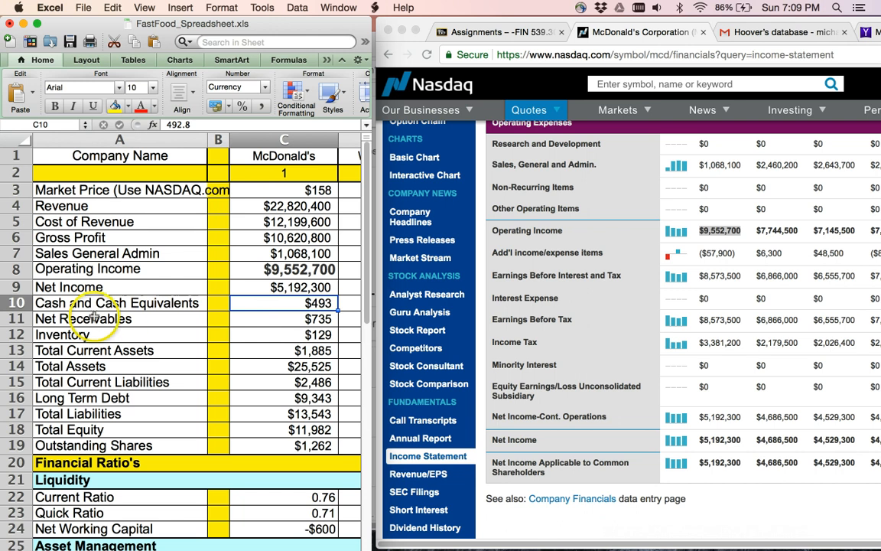
scroll(581, 327, down, 2)
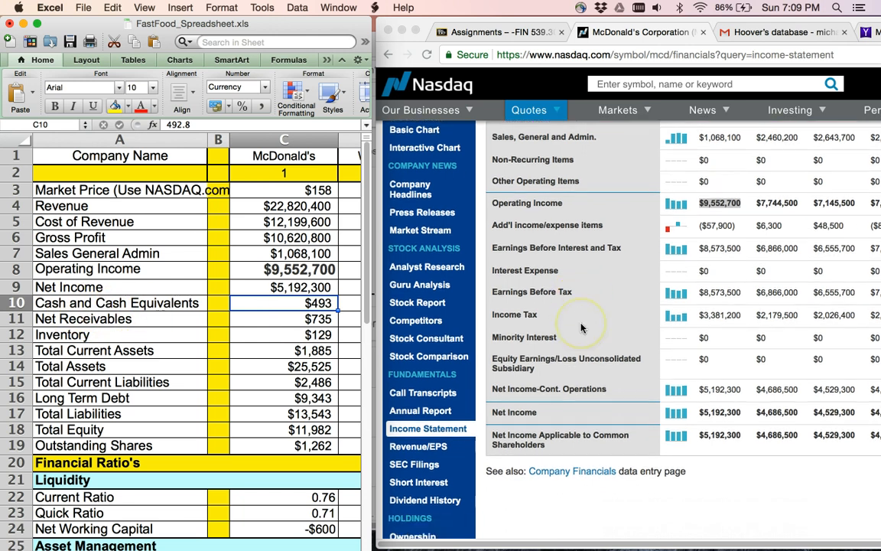
scroll(581, 327, up, 10)
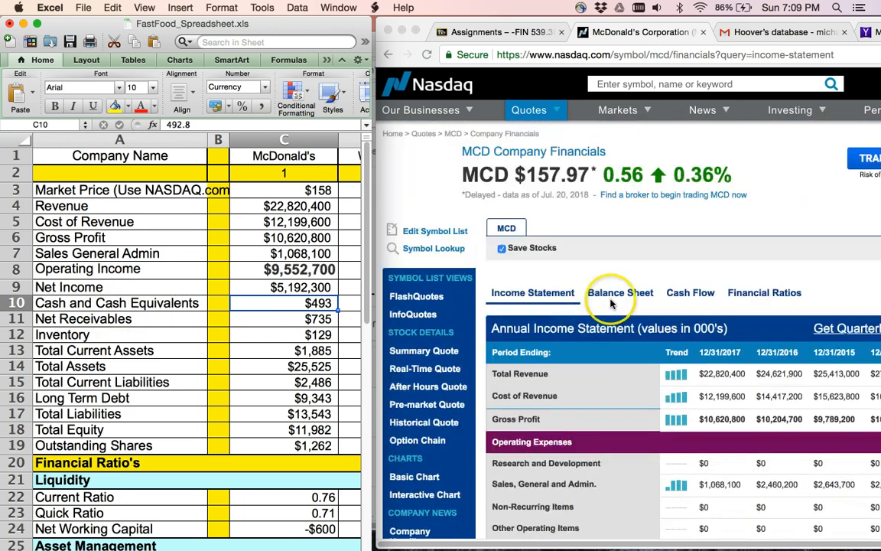
click(615, 294)
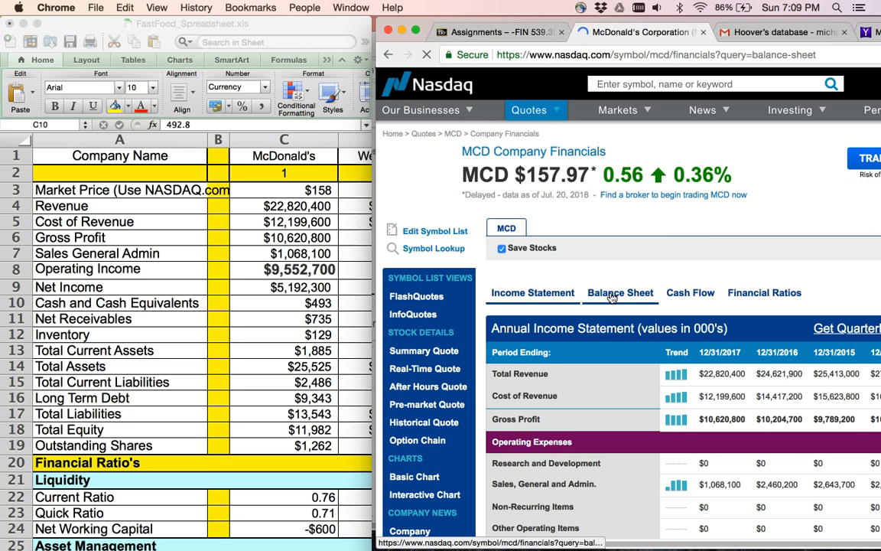
scroll(613, 298, down, 2)
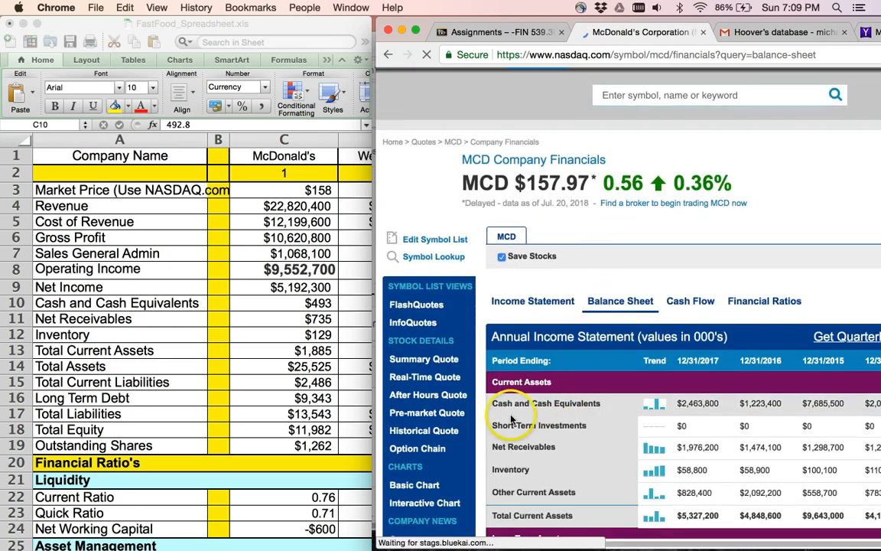
scroll(590, 360, down, 1)
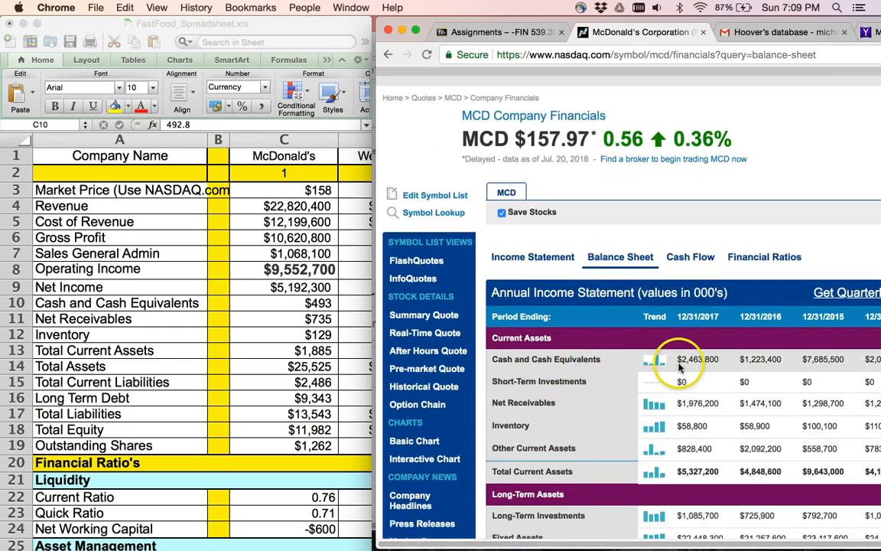
Set McDonald's Cash and Cash Equivalents in cell C10 to the 12/31/2017 figure, 2463800
click(256, 300)
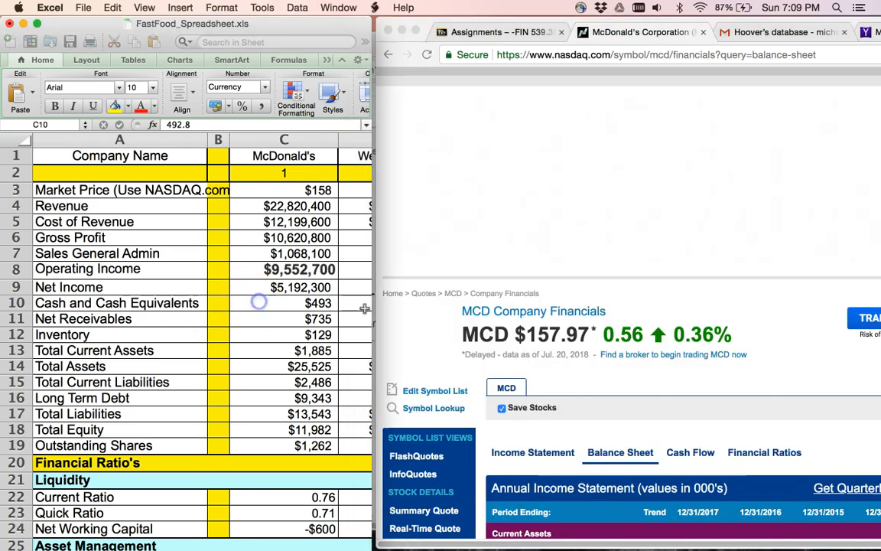
scroll(596, 295, down, 4)
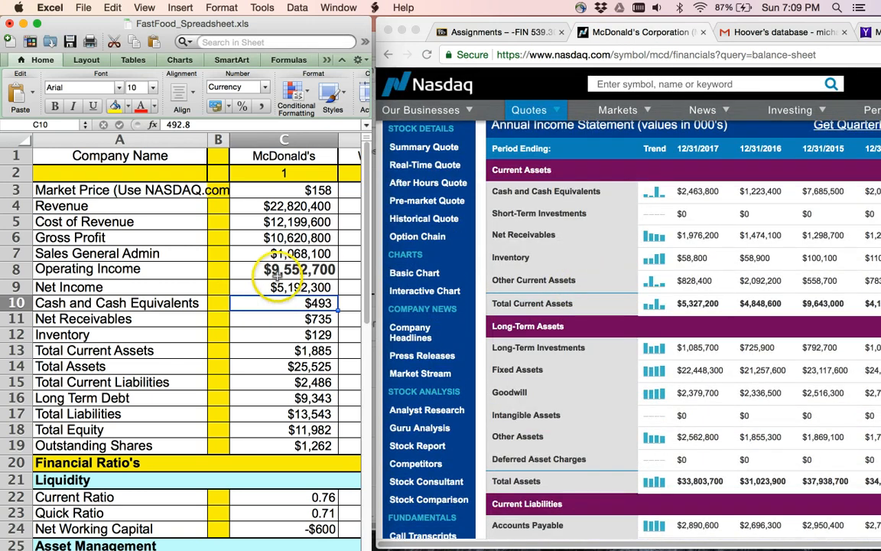
click(272, 308)
text(246)
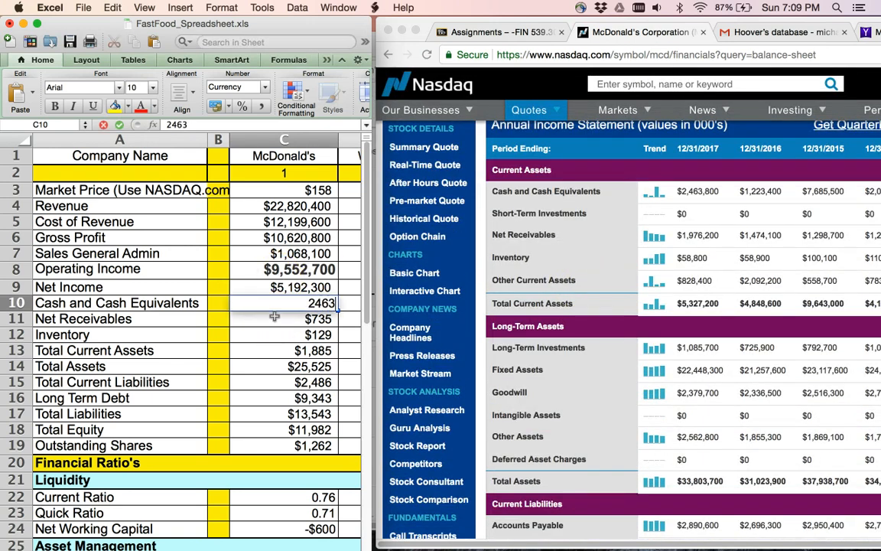
text(3800)
key(Return)
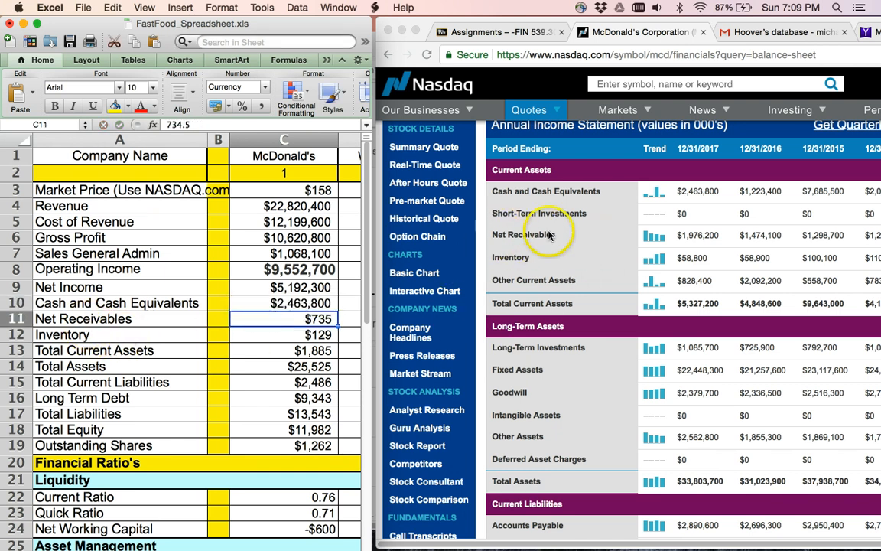
Set McDonald's Net Receivables in cell C11 to 1976200 and Inventory in cell C12 to 58800
text(1976200)
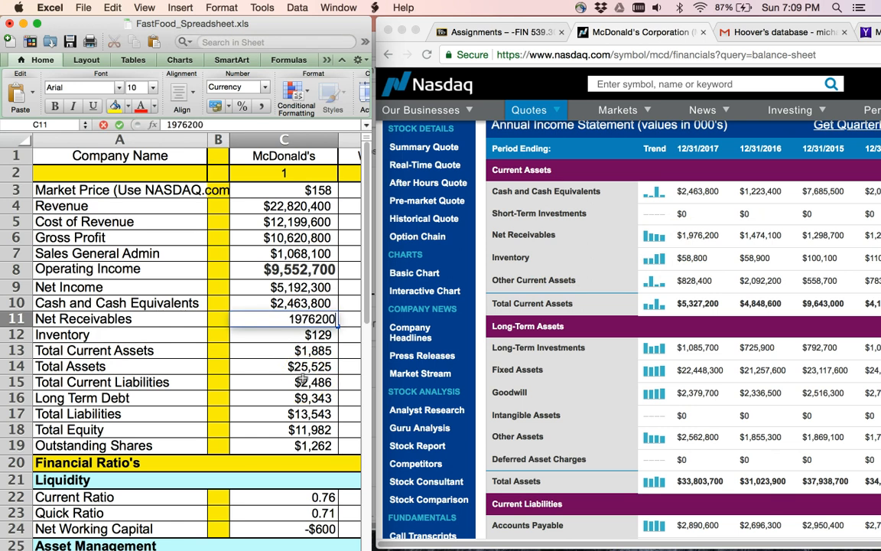
key(Return)
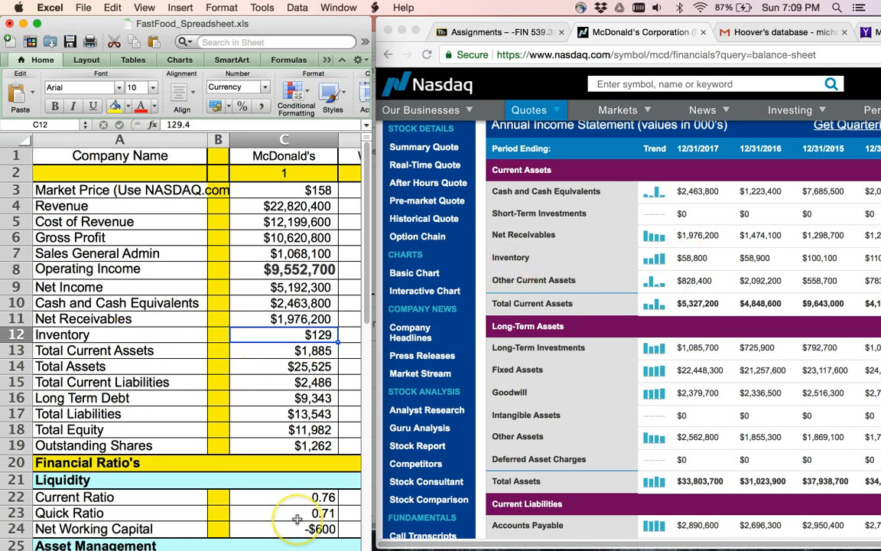
text(58800)
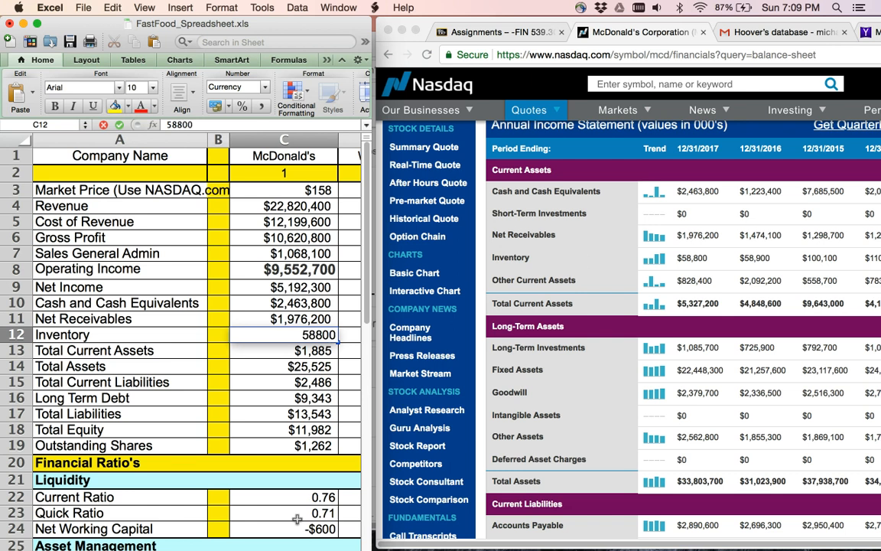
key(Return)
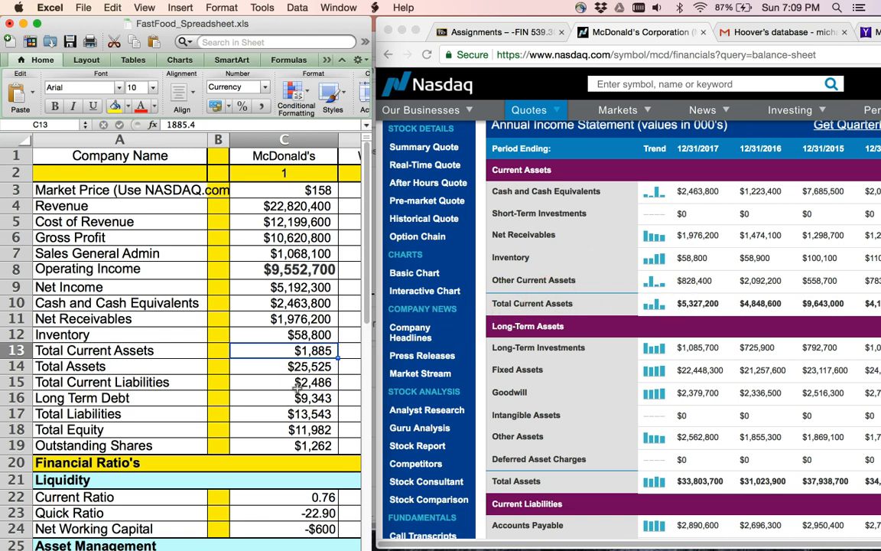
Set McDonald's Total Current Assets in cell C13 to the 12/31/2017 figure, 5327200
text(5327)
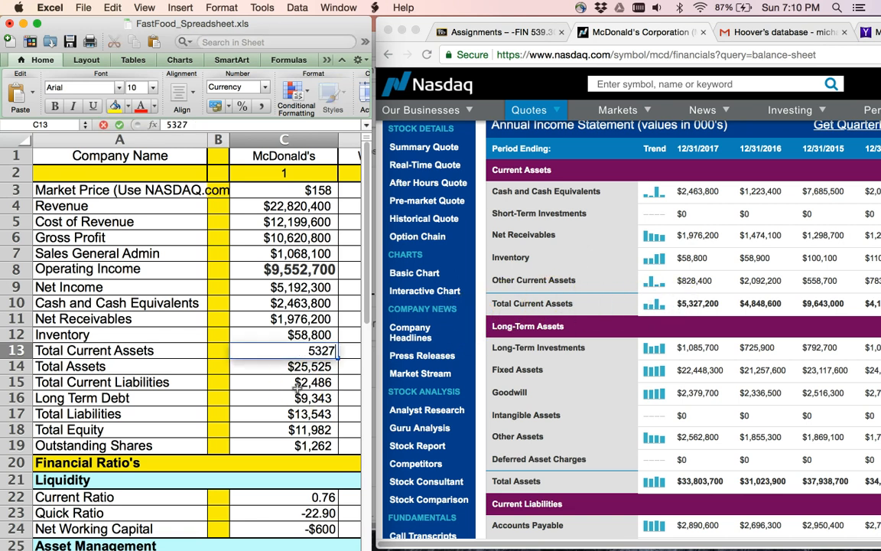
text(200)
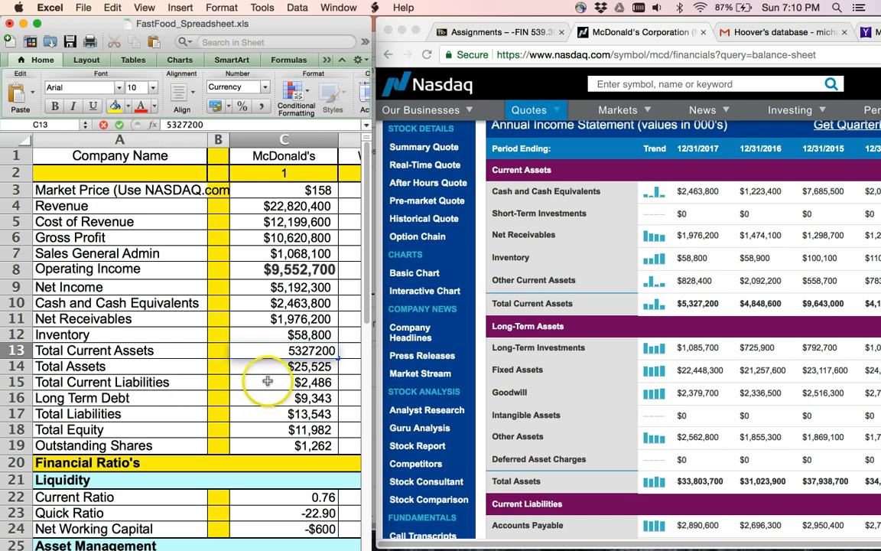
click(268, 381)
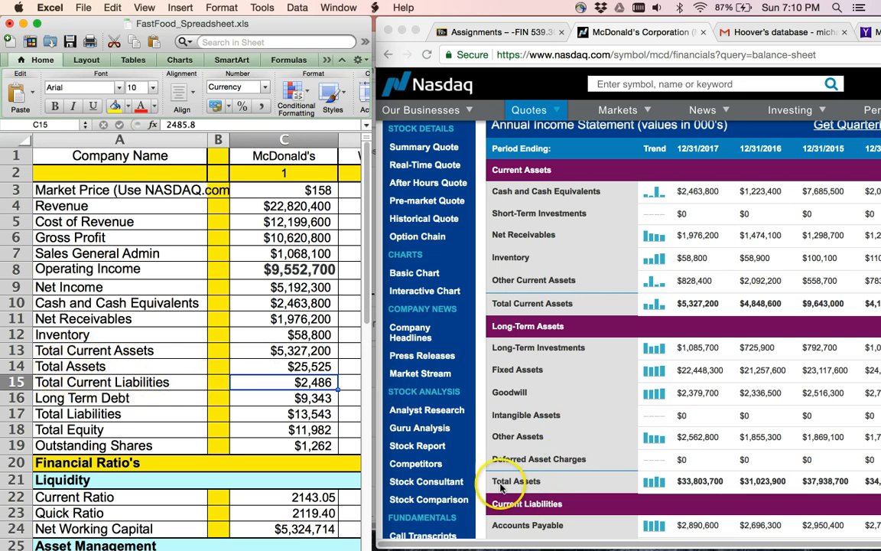
Set McDonald's Total Assets in cell C14 to the 12/31/2017 figure, 33803700
click(275, 369)
text(3380)
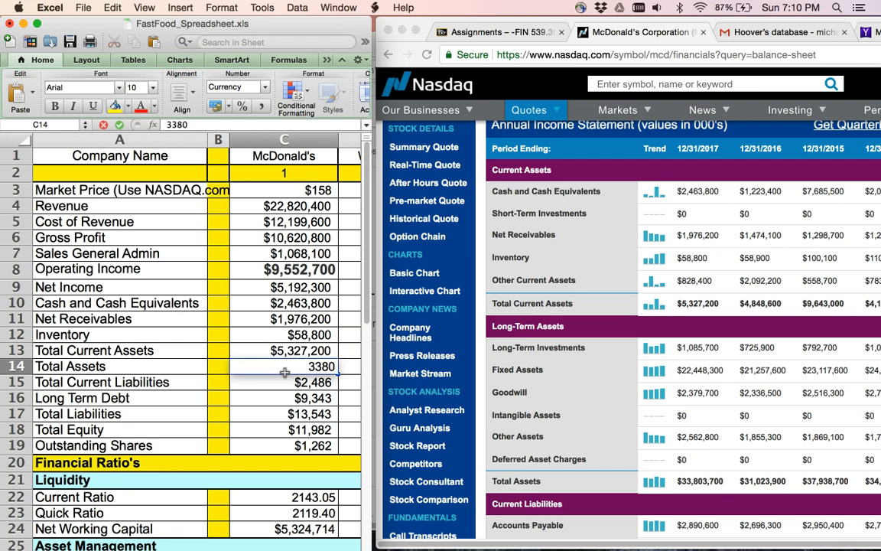
text(3,803,700)
key(Return)
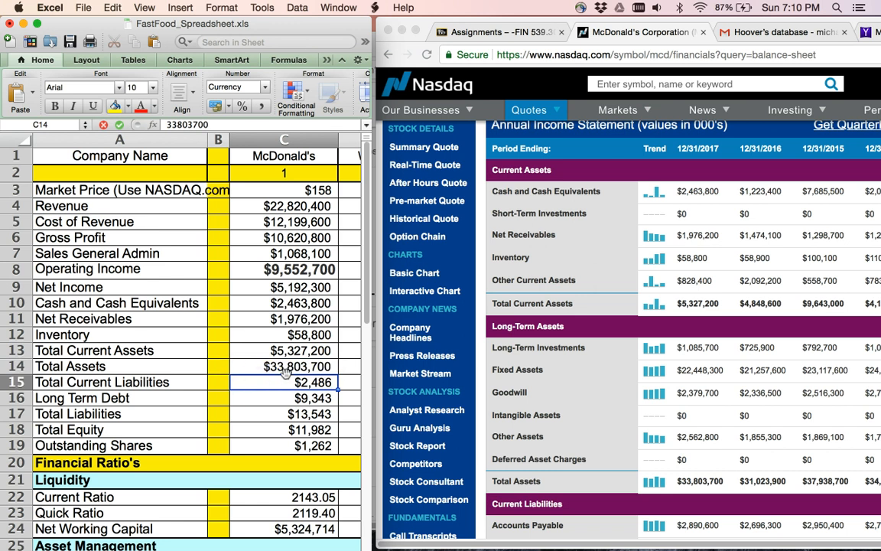
Set McDonald's Total Current Liabilities in cell C15 to the 12/31/2017 balance sheet figure, 2890600
click(264, 383)
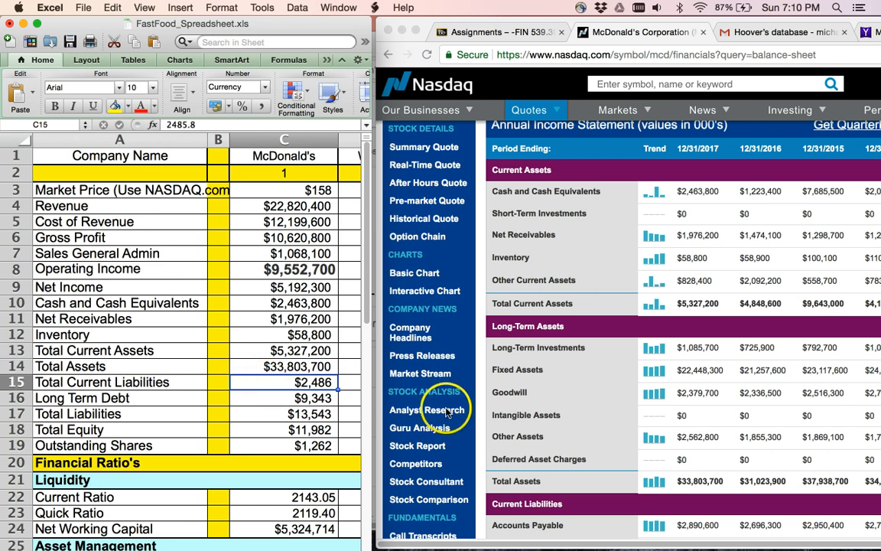
scroll(687, 451, down, 1)
scroll(685, 450, down, 4)
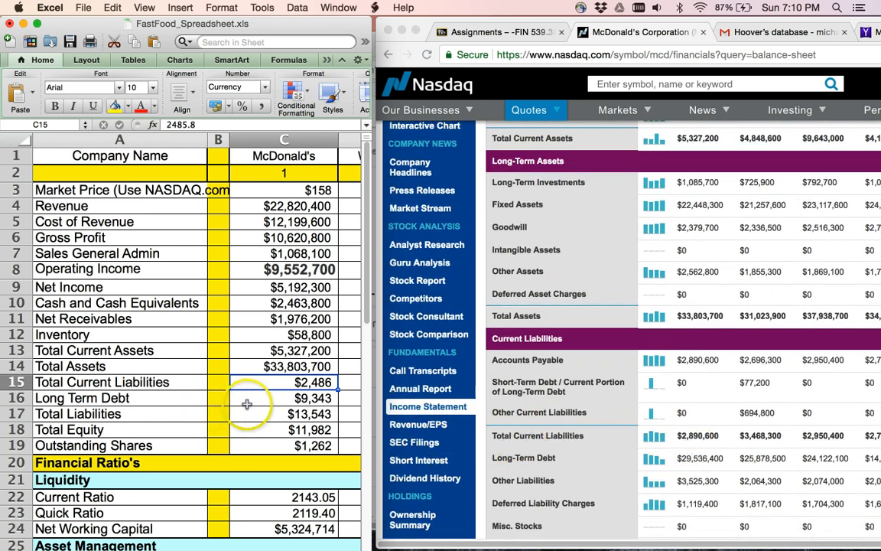
text(2)
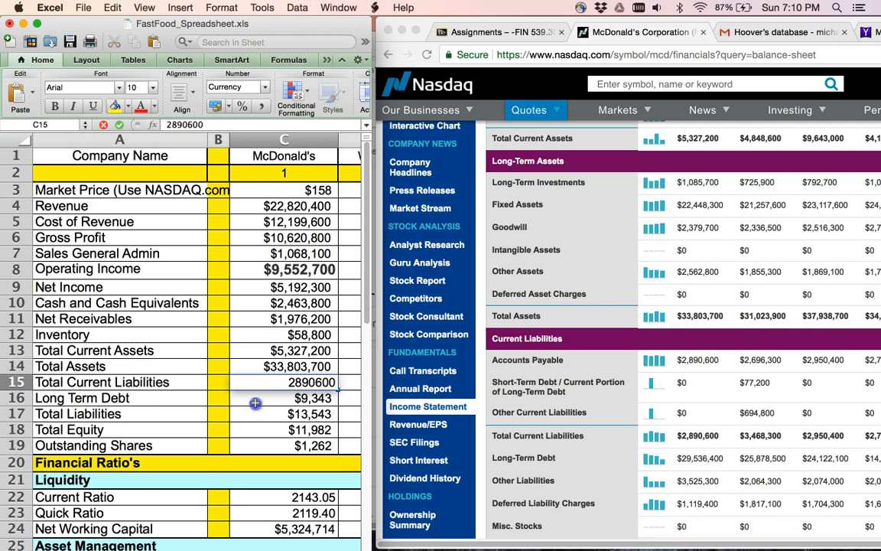
key(Return)
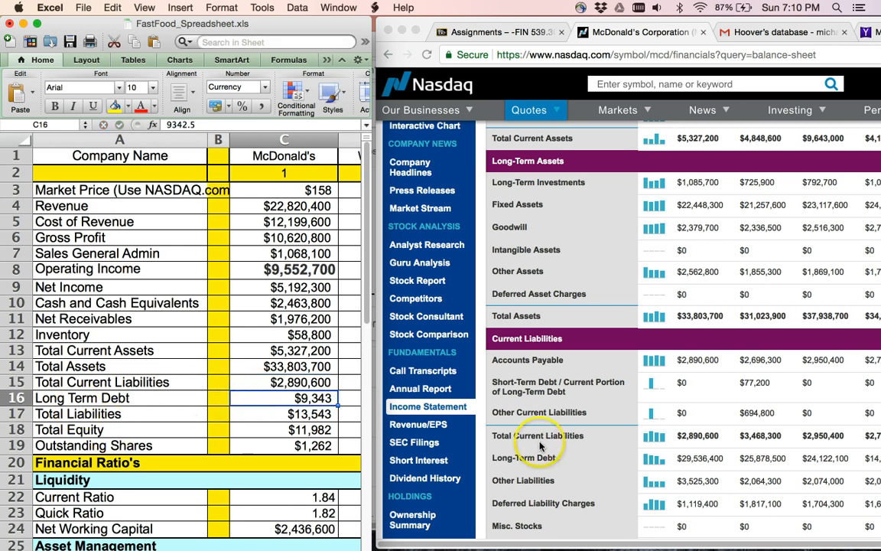
Set McDonald's Long Term Debt in cell C16 to the 12/31/2017 figure, 29536400
scroll(558, 450, down, 1)
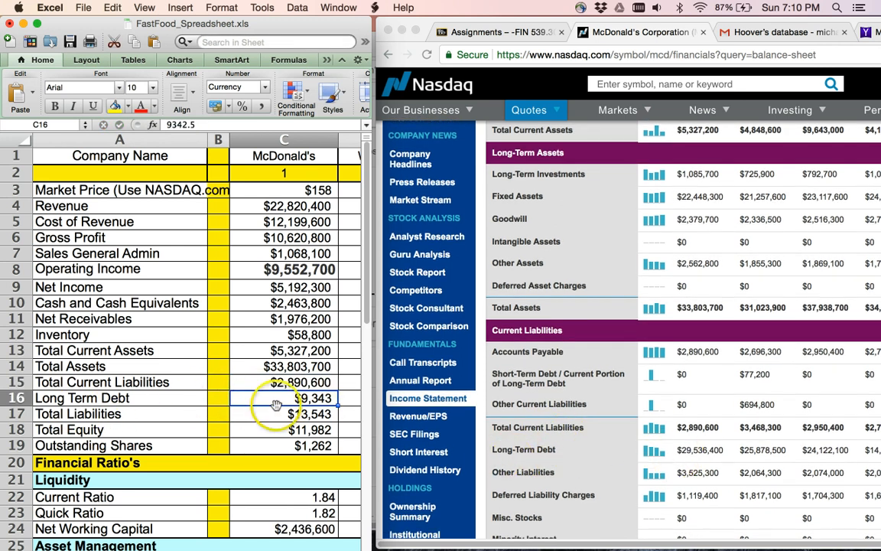
text(29536)
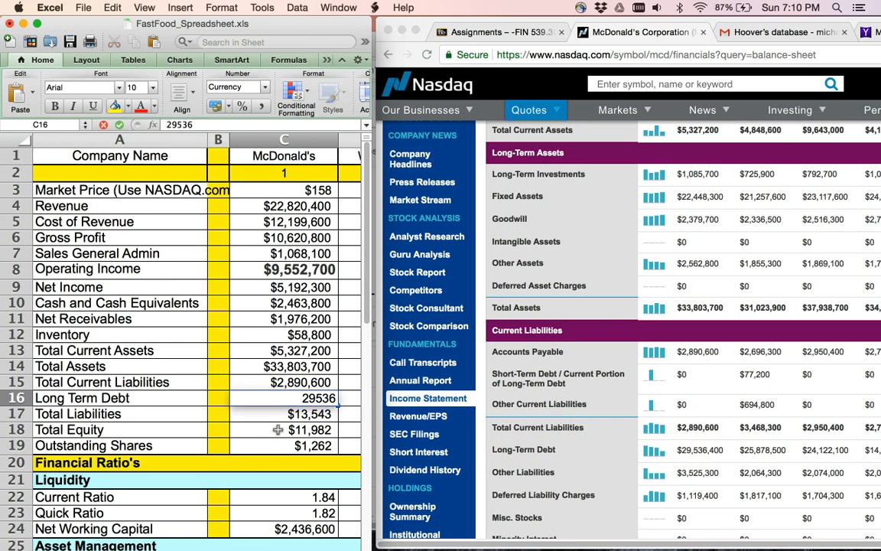
text(9,536,40)
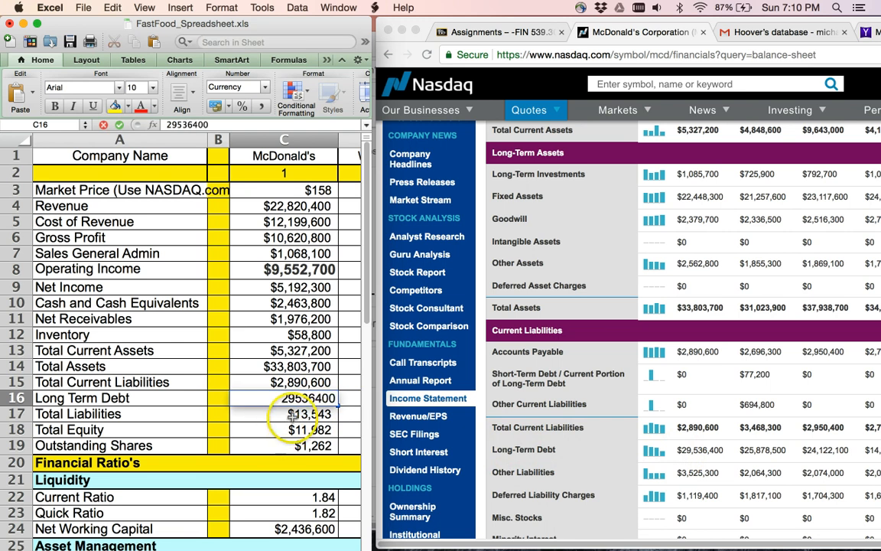
text(0)
key(Return)
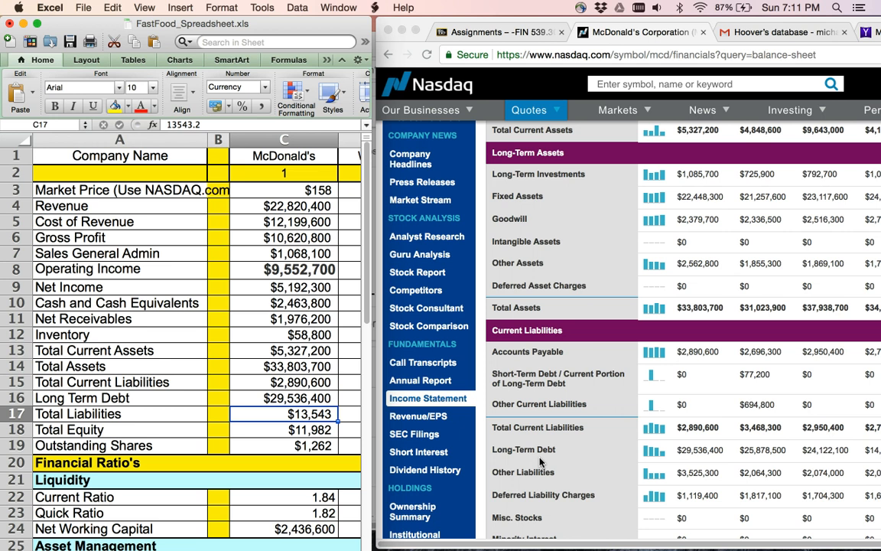
Set McDonald's Total Liabilities in cell C17 to the 12/31/2017 balance sheet figure, 37071700
scroll(540, 461, down, 3)
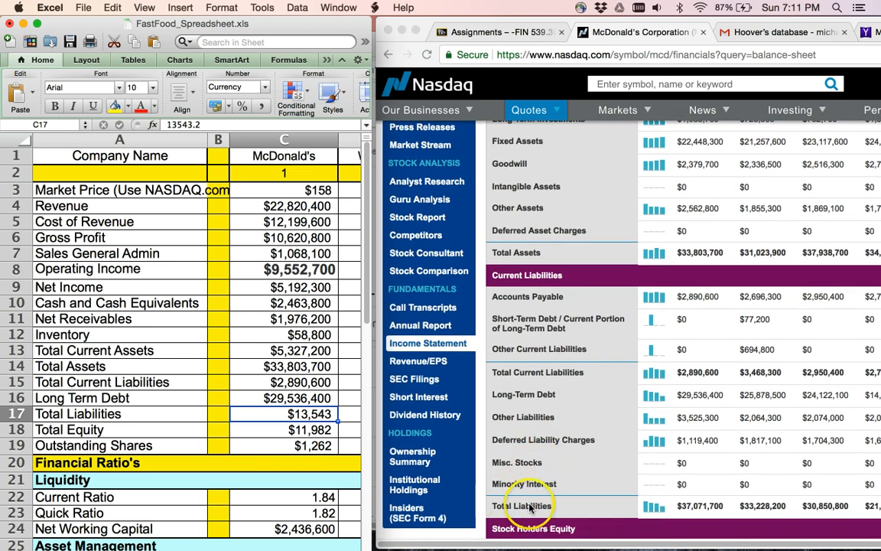
text(37071)
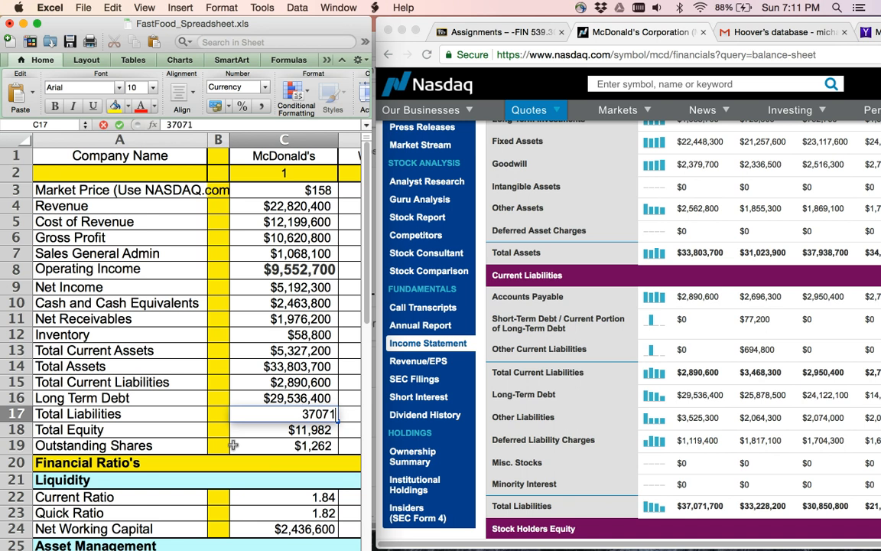
text(700)
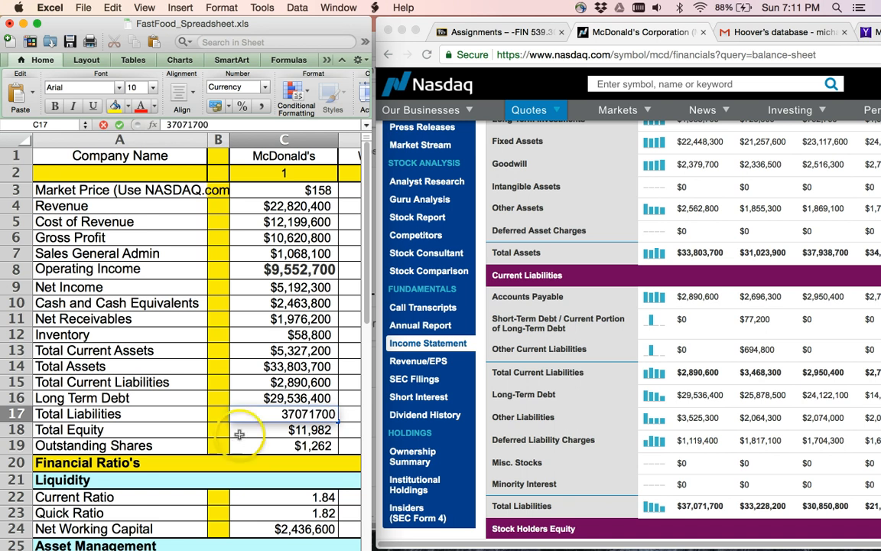
key(Return)
Set McDonald's Total Equity in cell C18 to the negative 12/31/2017 figure, -3268000
scroll(565, 398, down, 5)
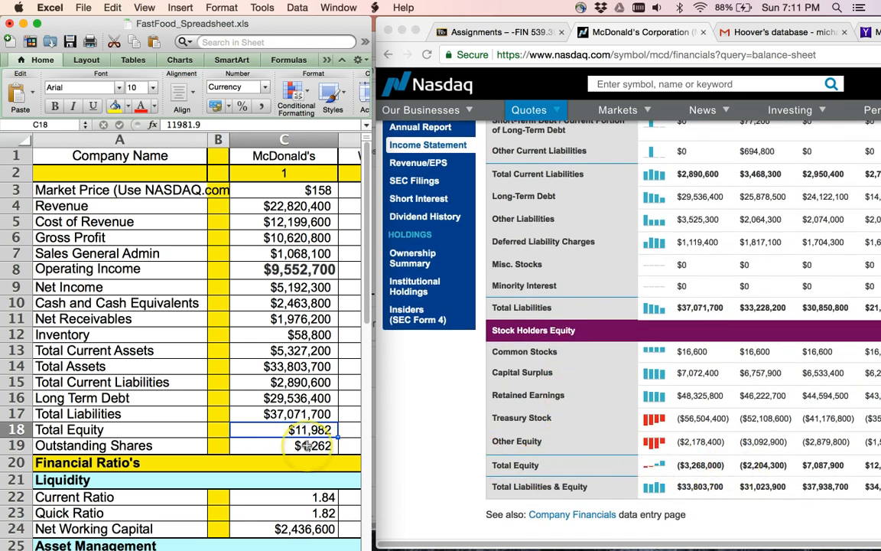
text(-3268000)
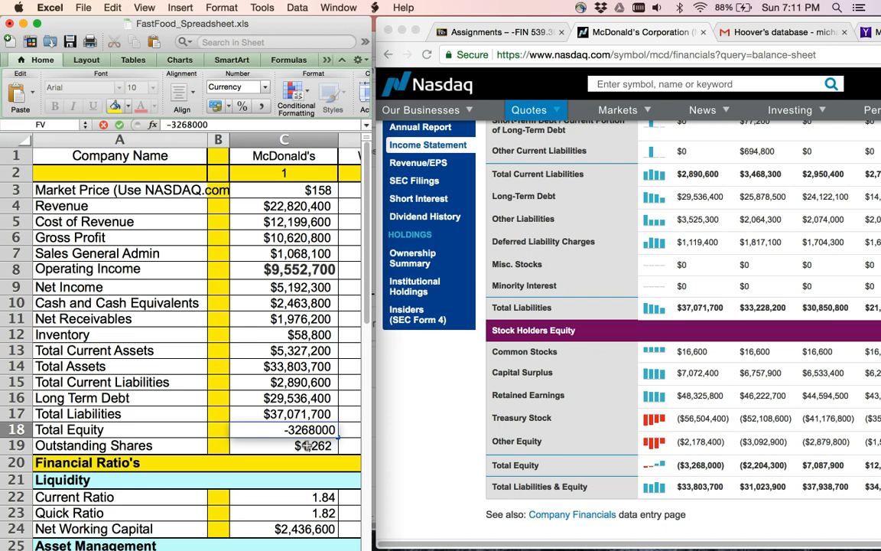
click(306, 446)
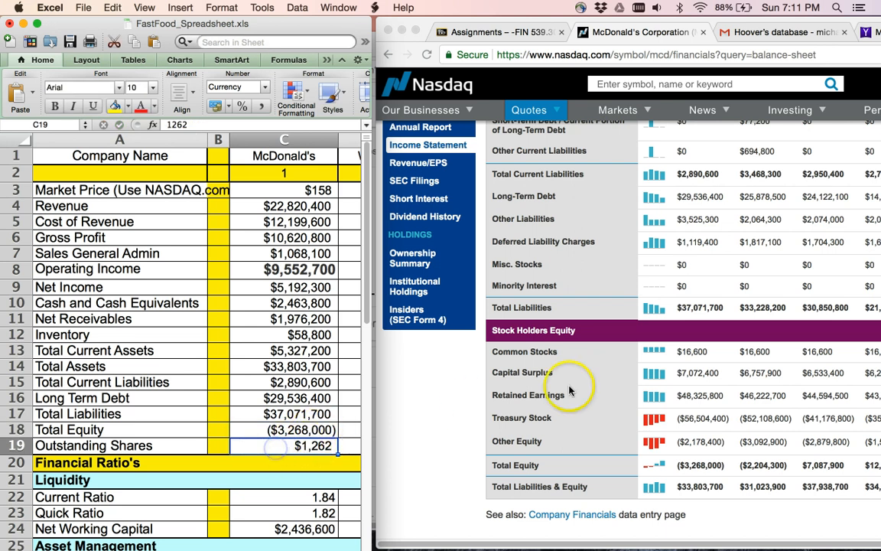
Open McDonald's Stock Report page on Nasdaq in place of the balance sheet to find its shares outstanding
scroll(569, 367, down, 3)
scroll(612, 398, up, 3)
scroll(627, 407, up, 5)
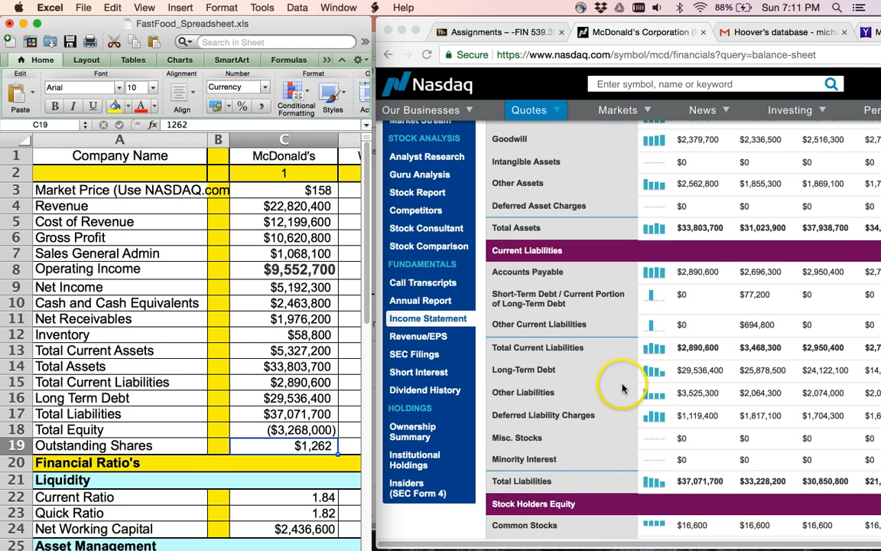
scroll(623, 389, up, 1)
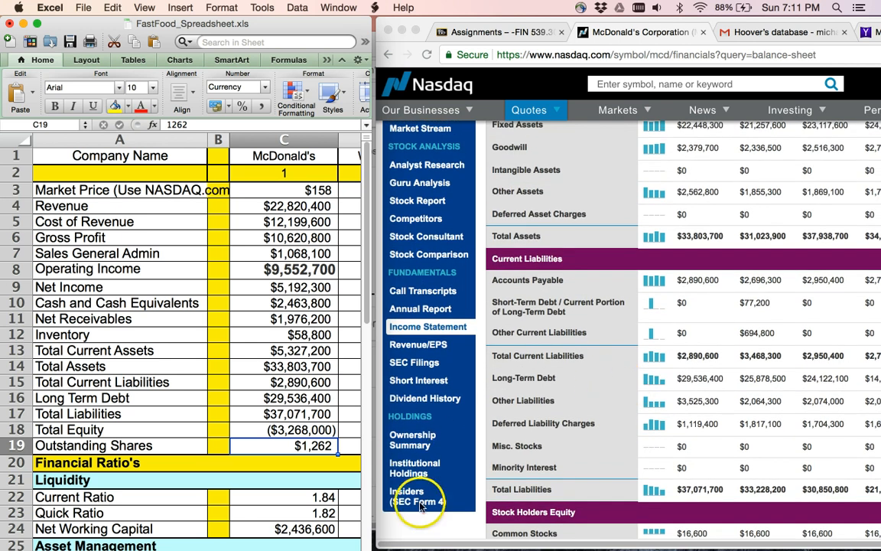
scroll(428, 407, up, 1)
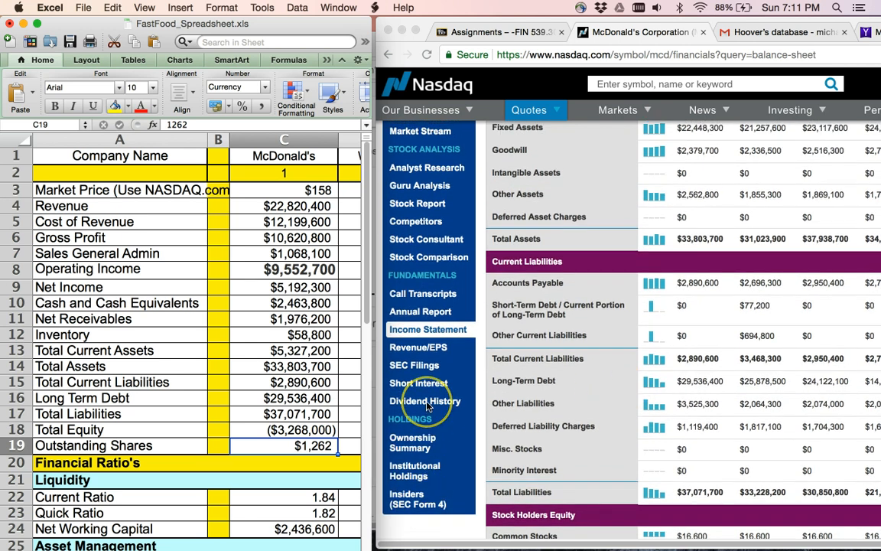
scroll(429, 407, up, 1)
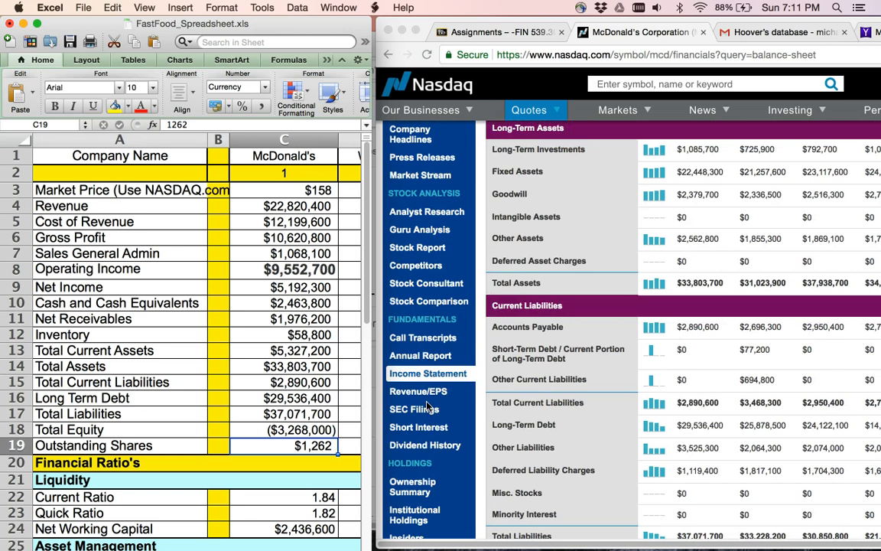
click(418, 255)
click(422, 252)
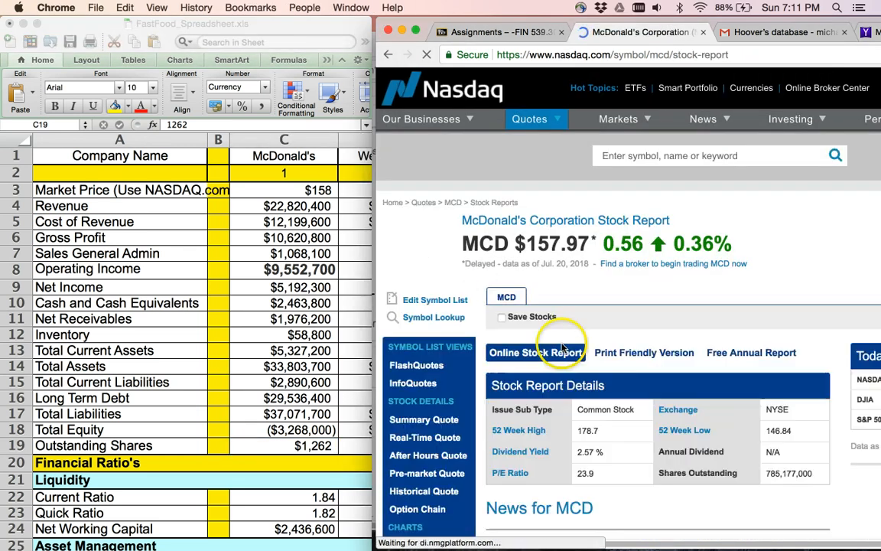
Enter the Shares Outstanding figure from the Nasdaq stock report, 785177000, as McDonald's Outstanding Shares in cell C19
scroll(563, 348, down, 5)
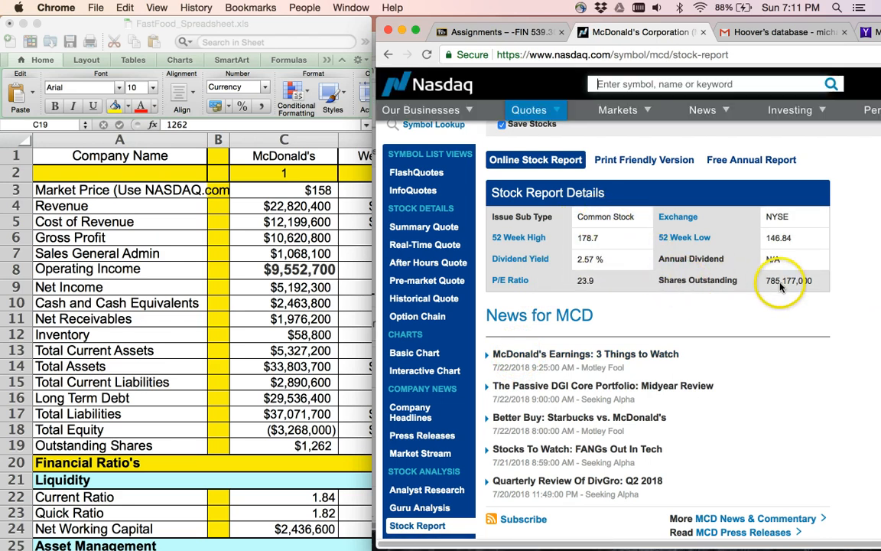
click(263, 446)
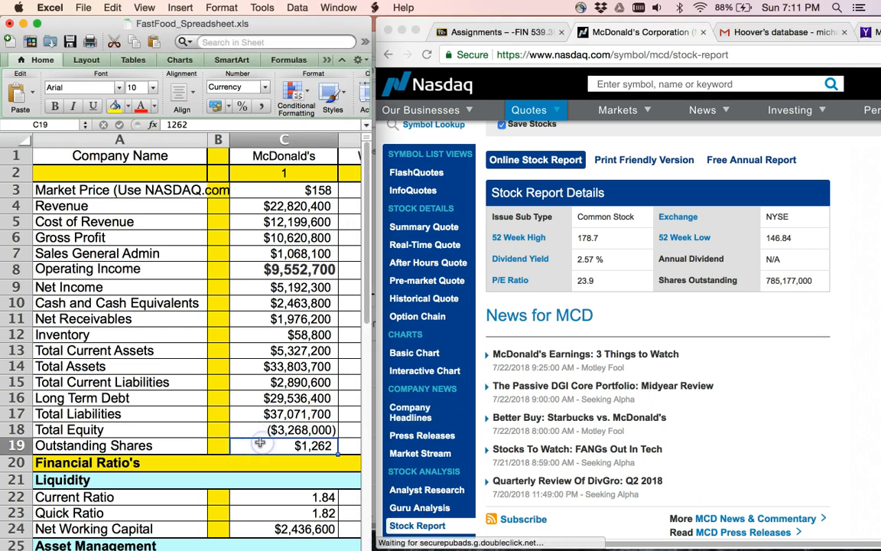
text(785177000)
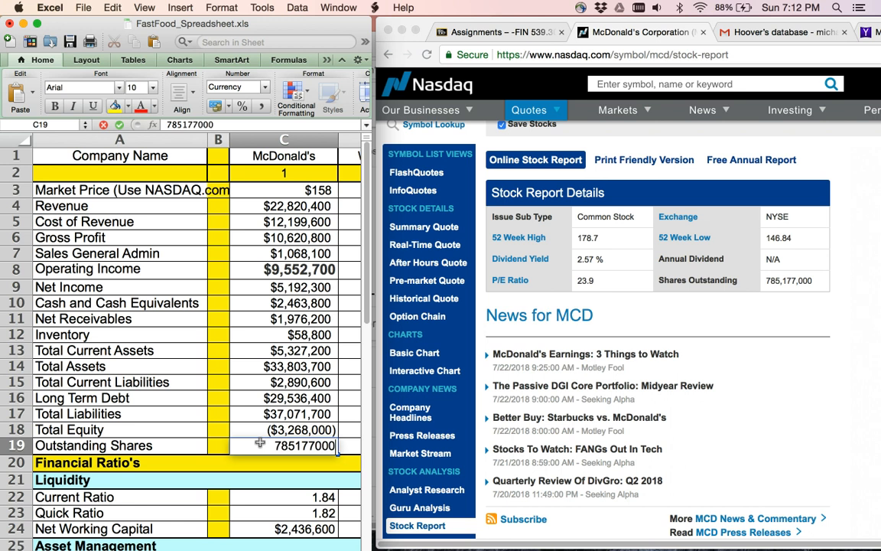
click(264, 334)
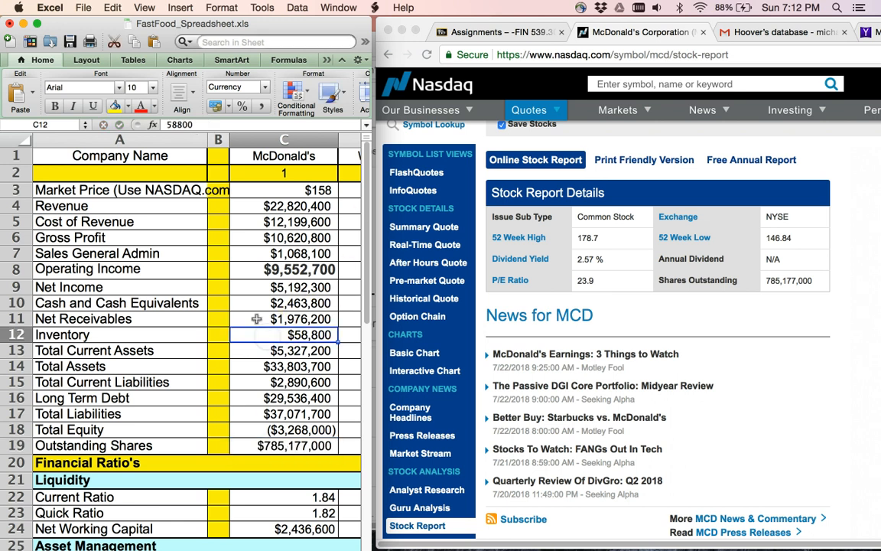
Review McDonald's entered figures and inspect the Liquidity formulas for Current Ratio, Quick Ratio and Net Working Capital in C22 to C24
scroll(257, 318, down, 3)
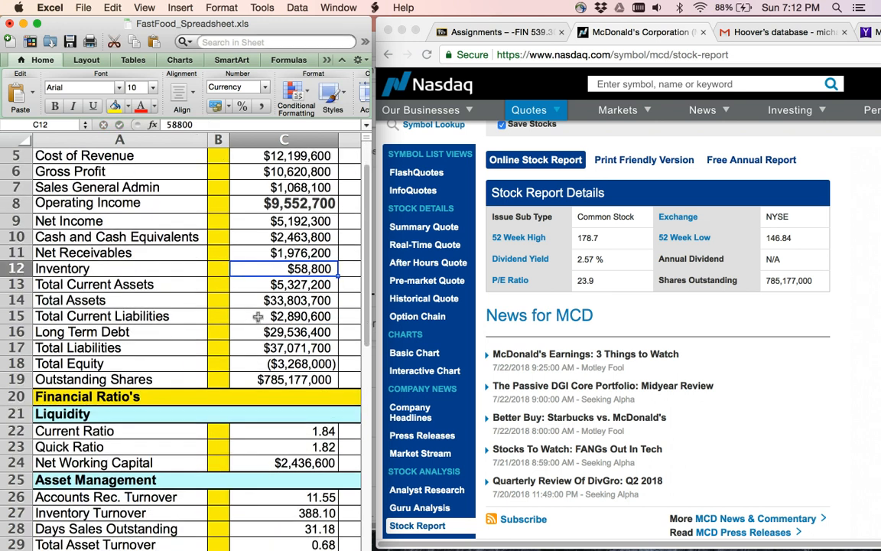
scroll(253, 283, down, 2)
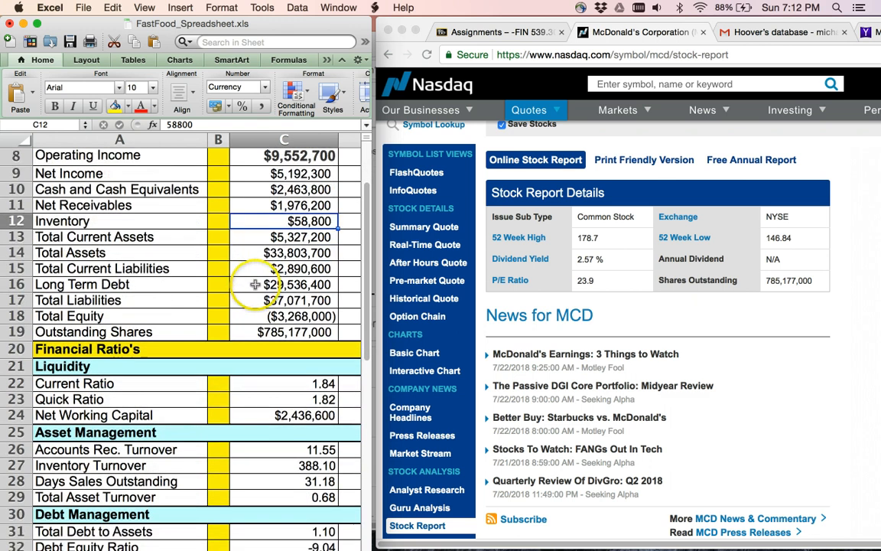
scroll(258, 285, up, 1)
scroll(258, 285, up, 3)
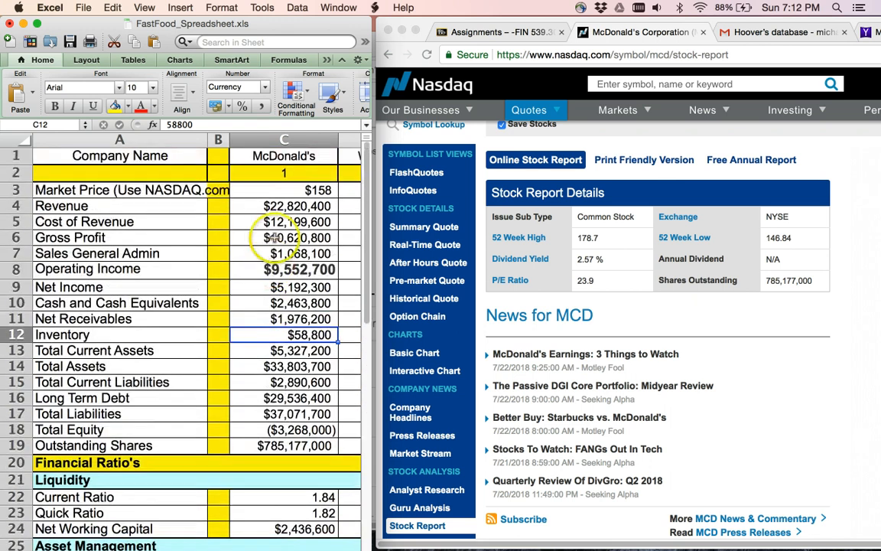
scroll(279, 347, down, 9)
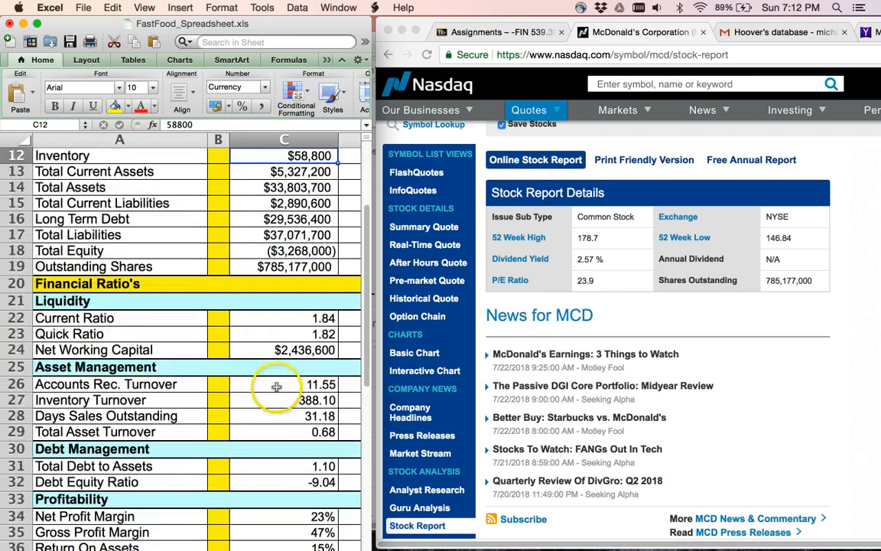
click(288, 270)
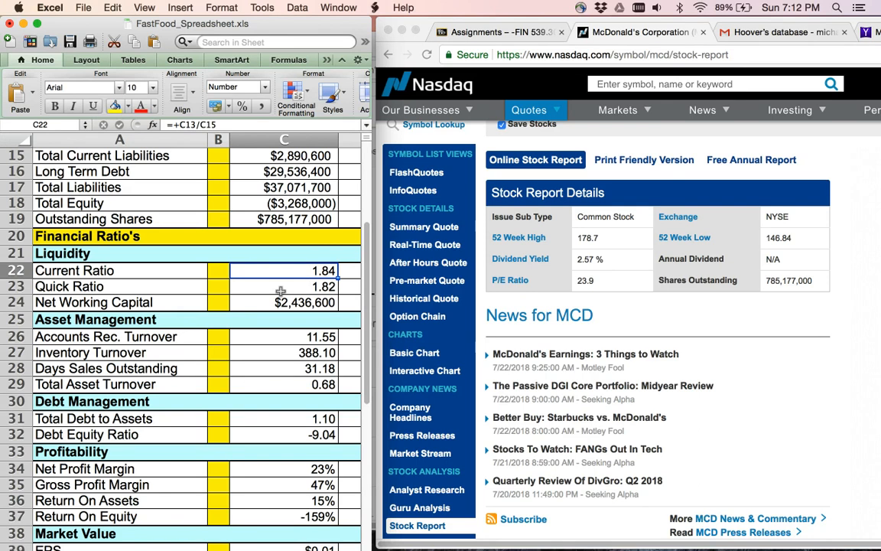
click(280, 291)
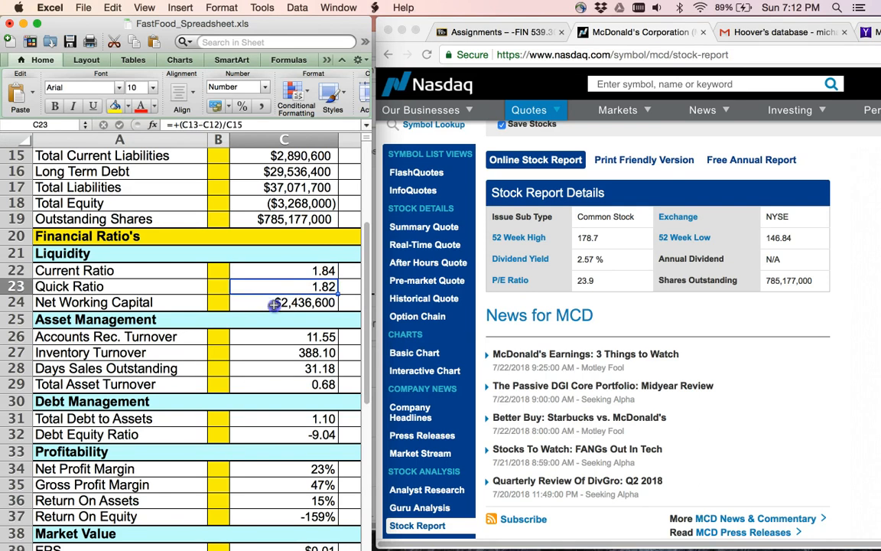
click(274, 304)
Inspect McDonald's Asset Management formulas in C26 to C29, check the remaining ratios, and examine the EPS formula in C39
scroll(268, 334, down, 3)
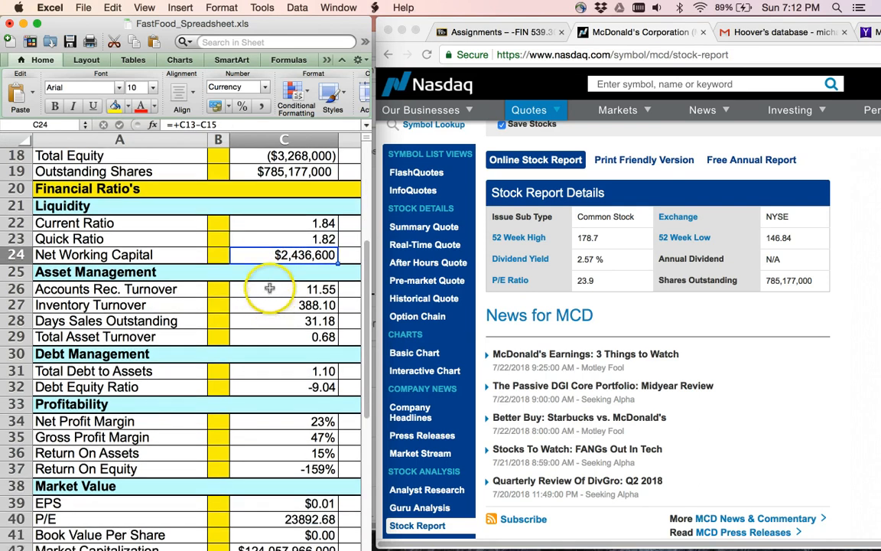
click(270, 289)
click(269, 303)
click(270, 320)
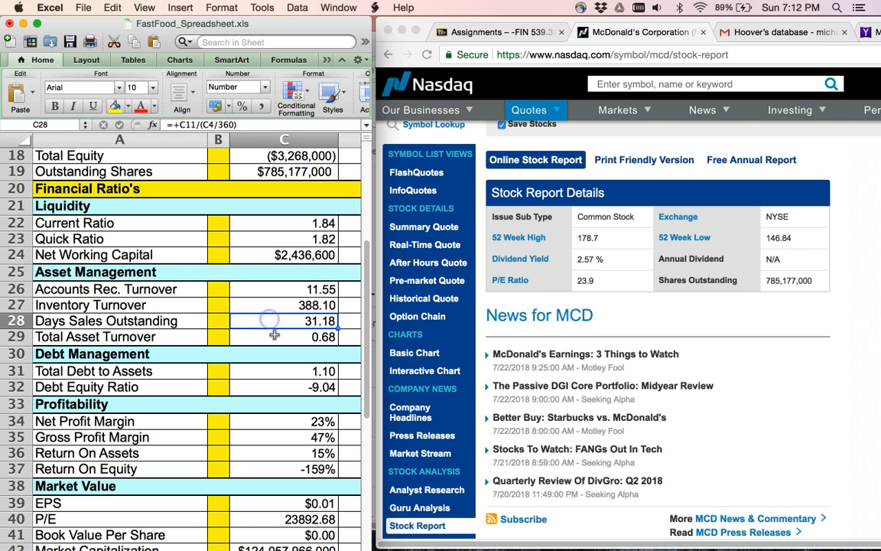
click(274, 337)
scroll(274, 337, down, 3)
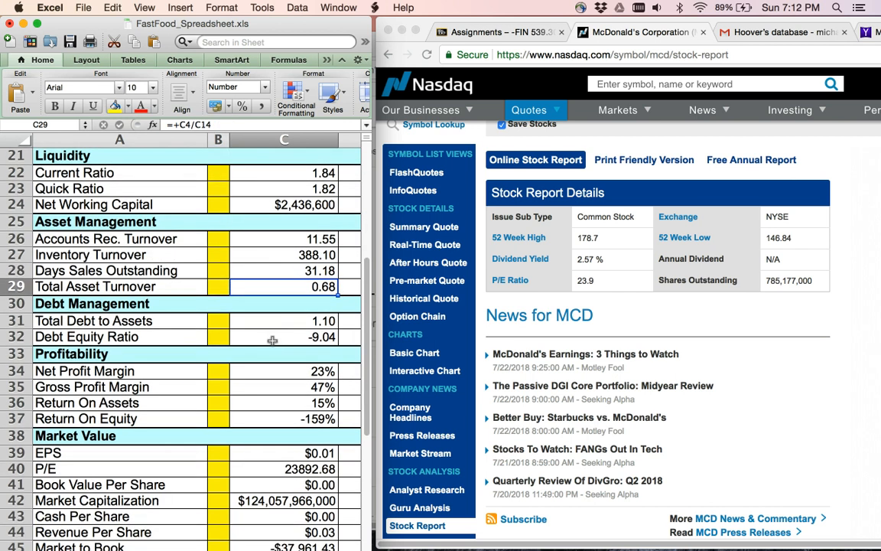
scroll(271, 340, down, 5)
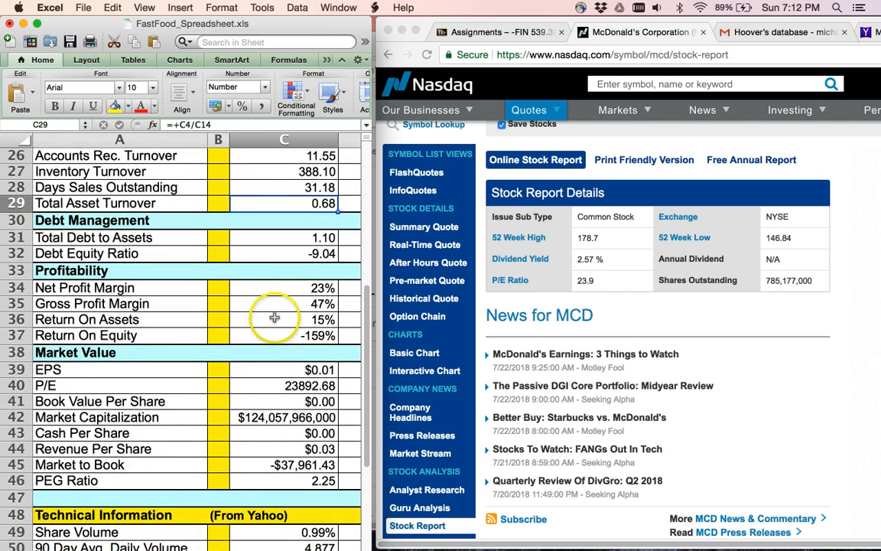
click(275, 372)
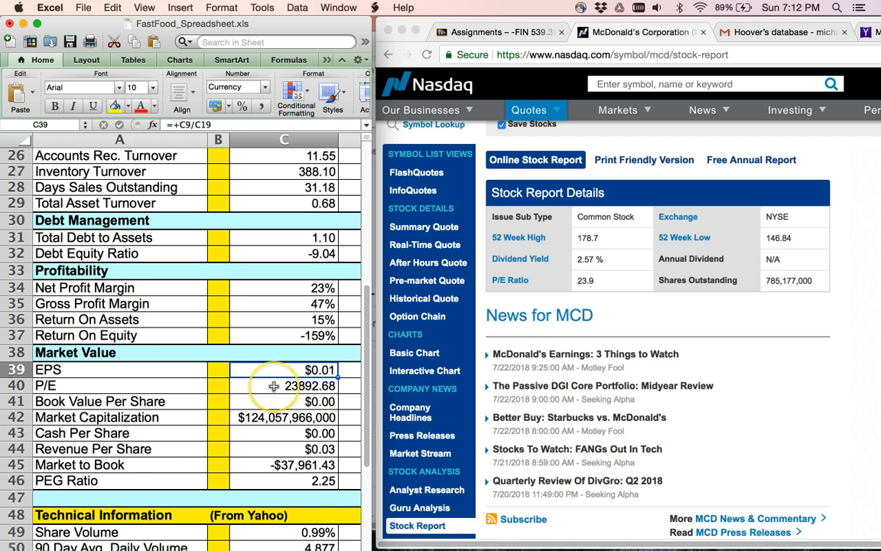
Correct McDonald's Outstanding Shares in cell C19 to 785177, expressing it in thousands like the other figures
scroll(274, 387, up, 5)
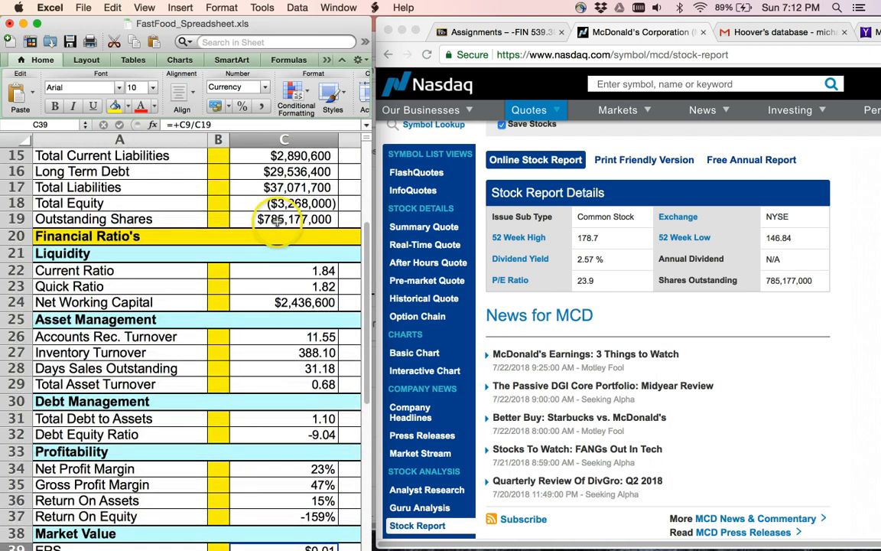
click(275, 221)
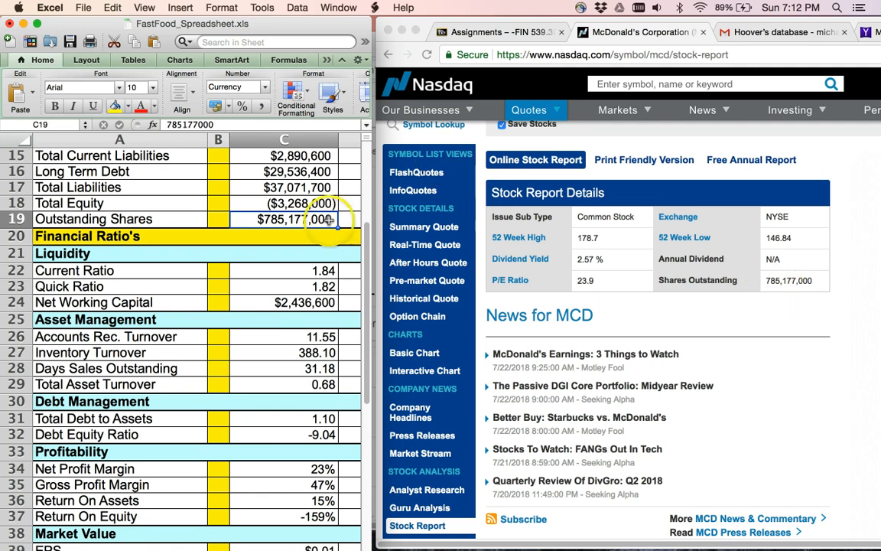
click(221, 124)
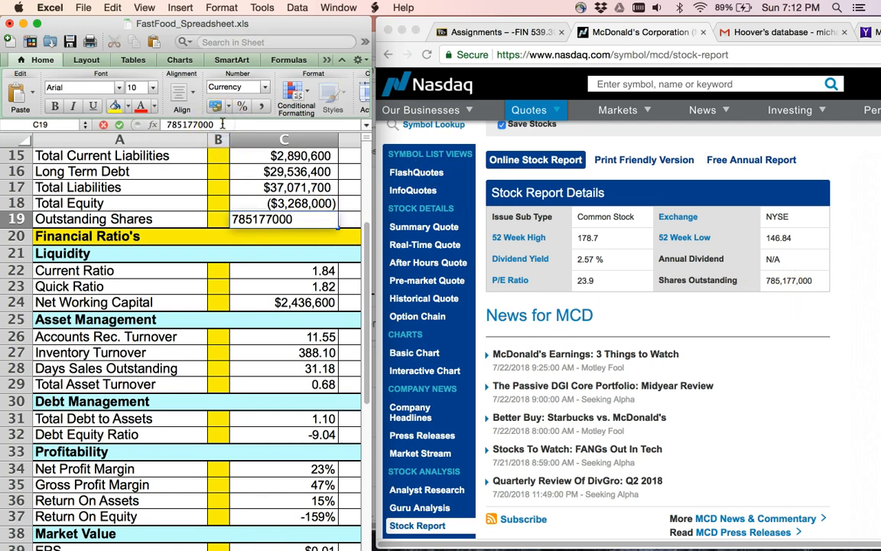
key(Return)
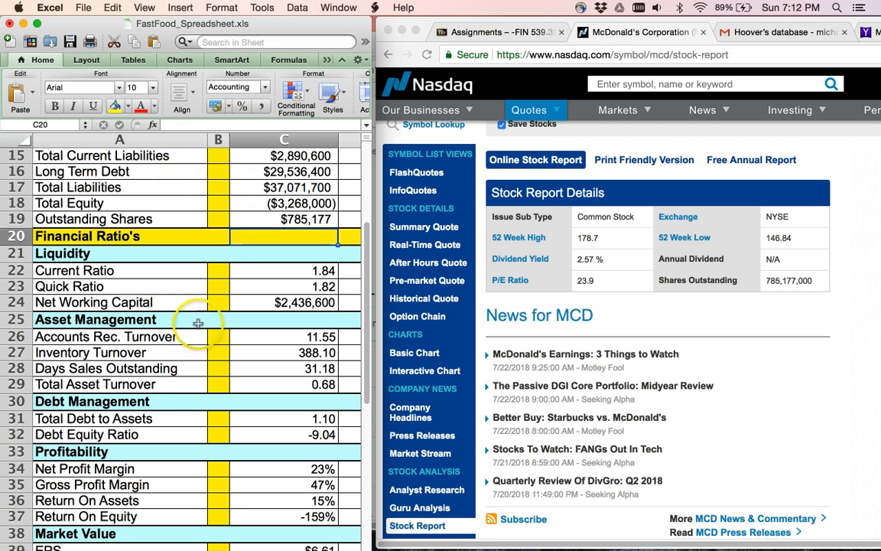
Check McDonald's recalculated ratios down through Market Value and review the input figures above them
scroll(274, 360, down, 3)
scroll(275, 356, down, 4)
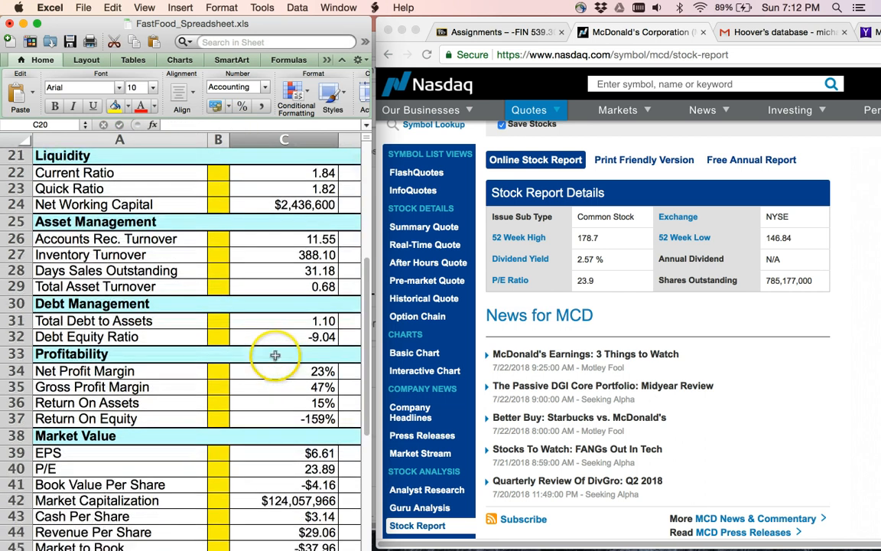
scroll(275, 383, down, 2)
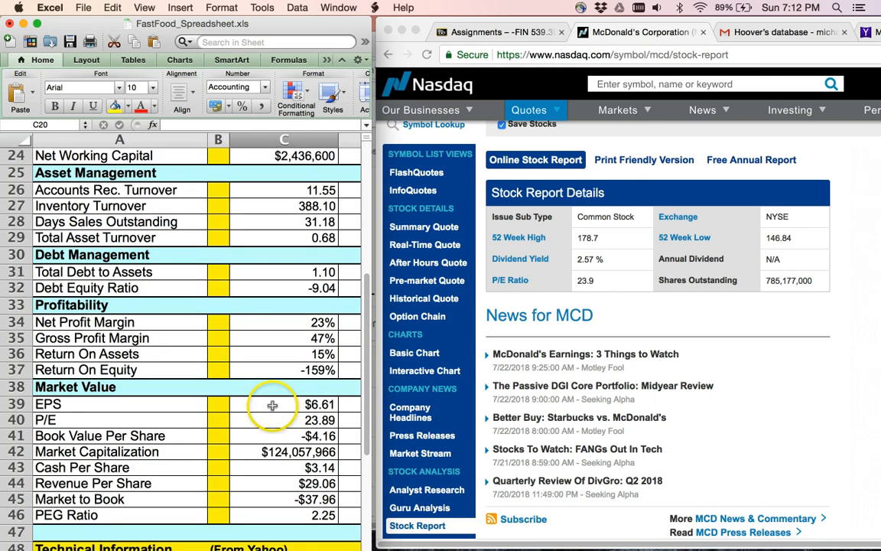
scroll(273, 405, up, 15)
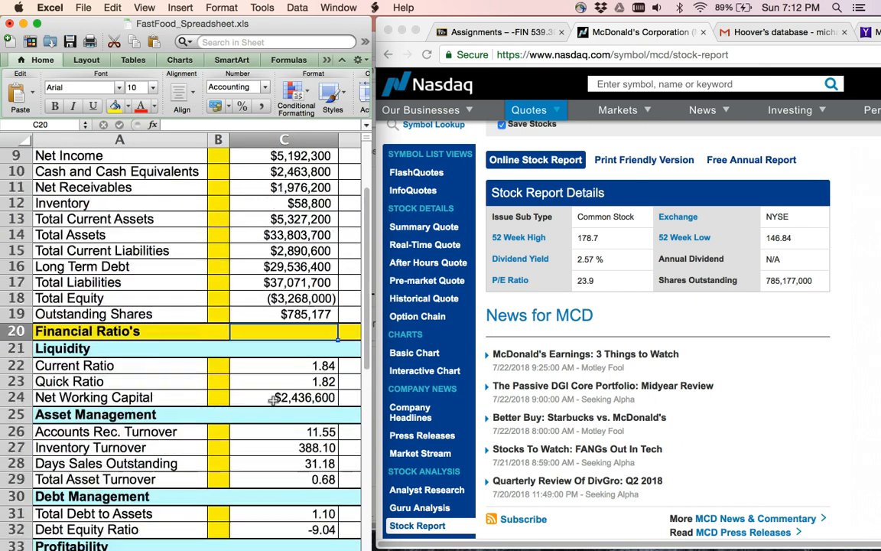
scroll(273, 400, up, 3)
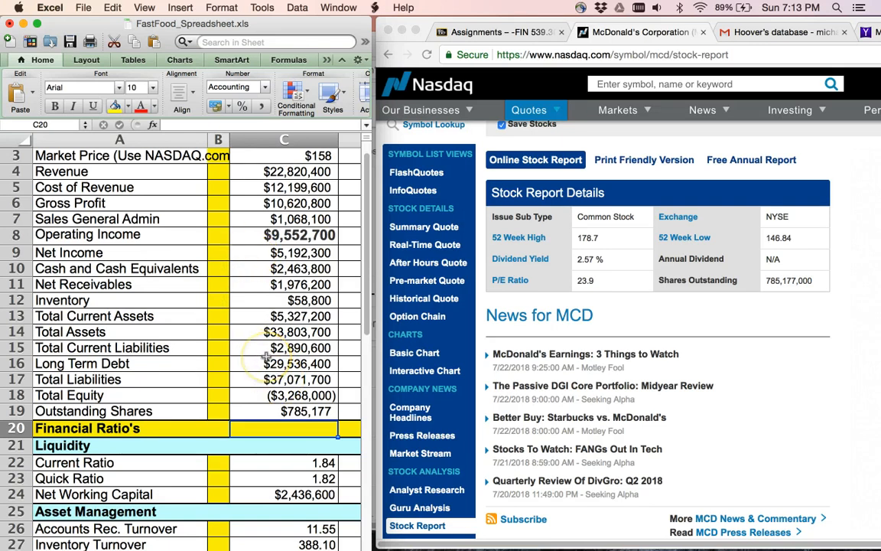
scroll(267, 356, down, 2)
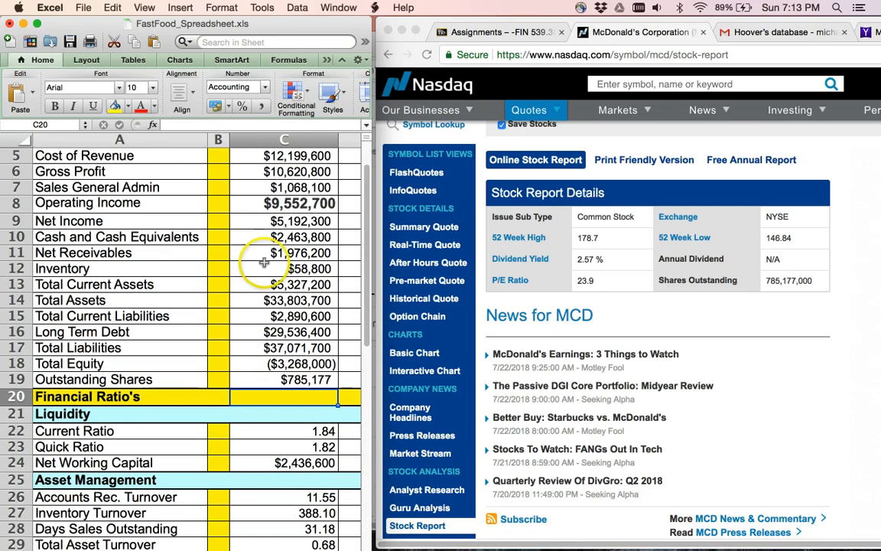
Compare McDonald's recalculated ratios with the price and stock report details on Nasdaq, and recheck the input figures in column C
scroll(272, 391, down, 5)
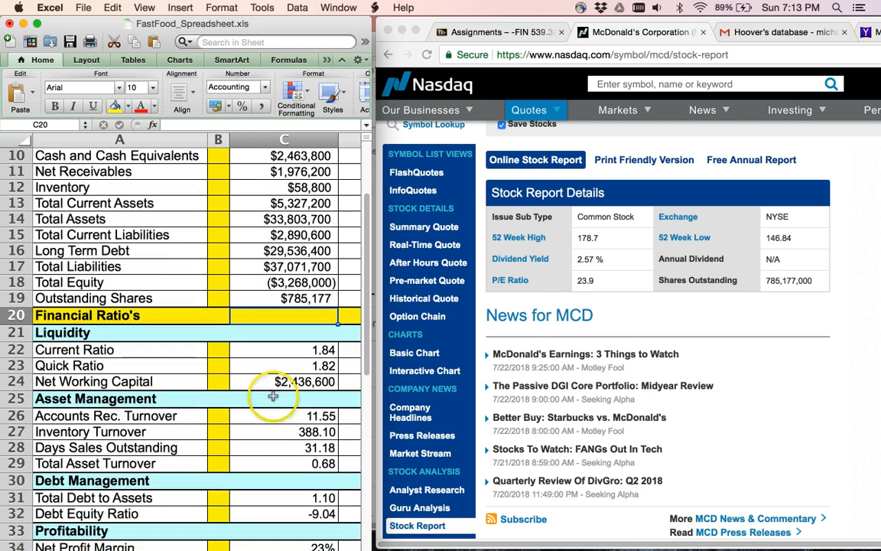
scroll(272, 396, down, 11)
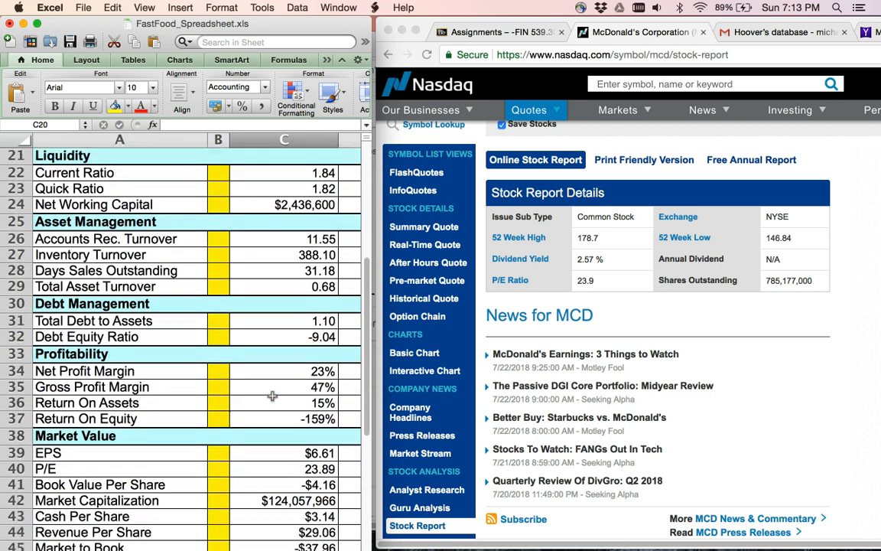
scroll(273, 395, down, 2)
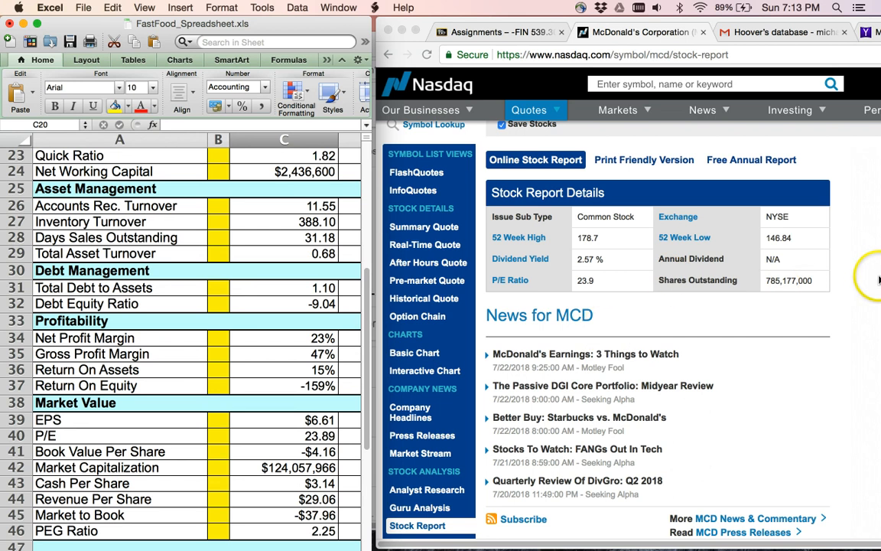
scroll(406, 218, up, 3)
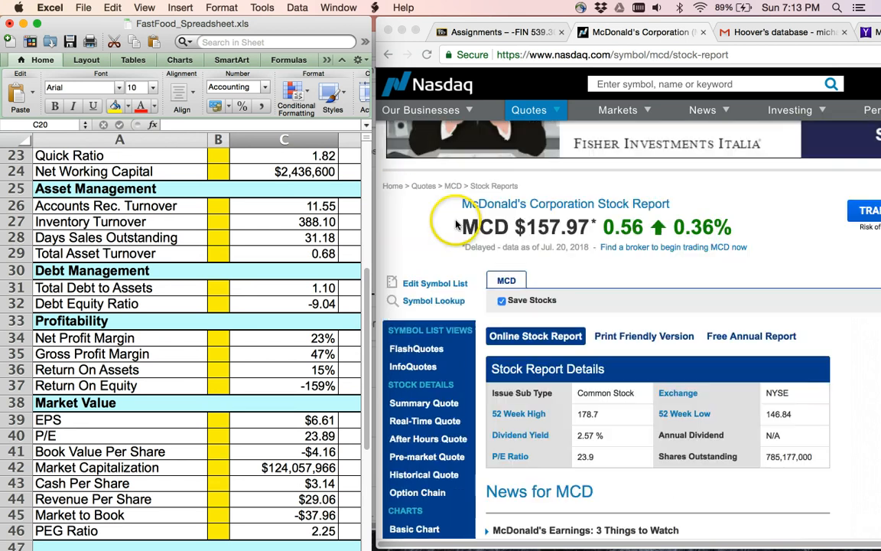
scroll(407, 224, down, 3)
scroll(279, 232, down, 2)
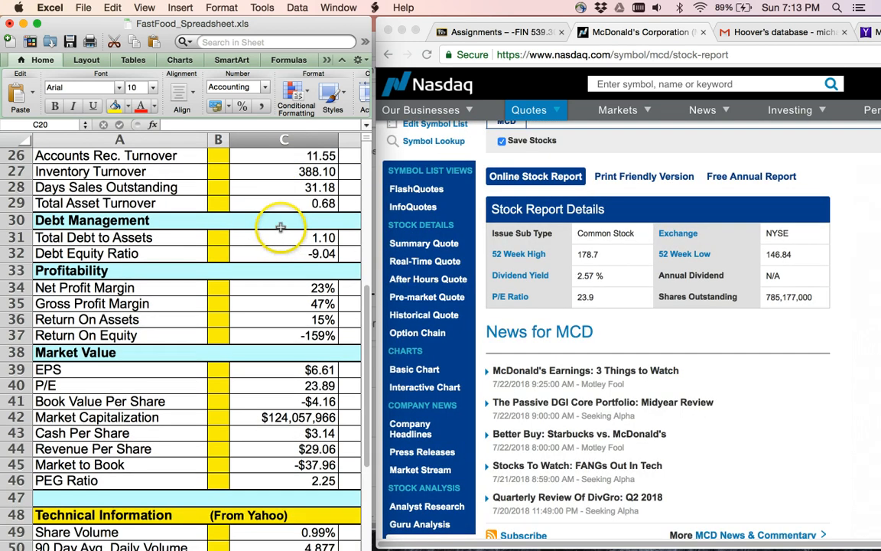
scroll(287, 275, up, 10)
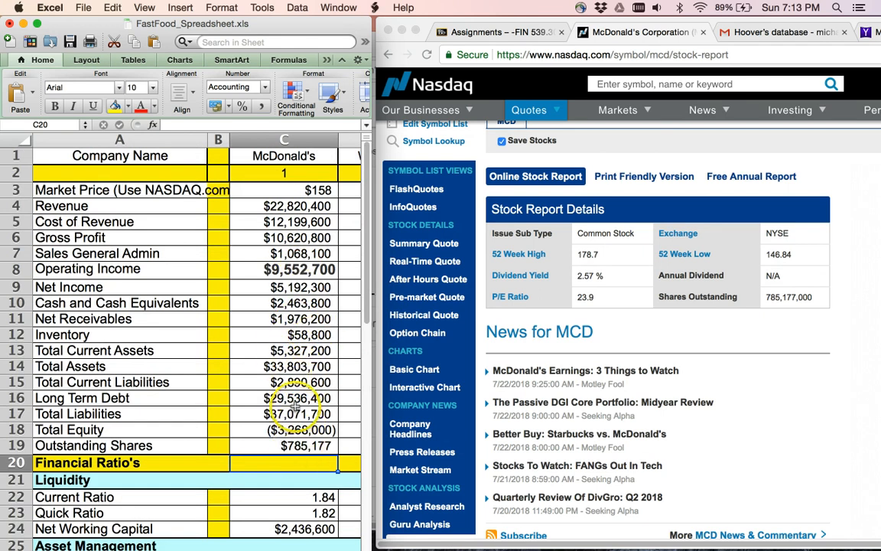
scroll(293, 403, down, 5)
scroll(293, 403, up, 5)
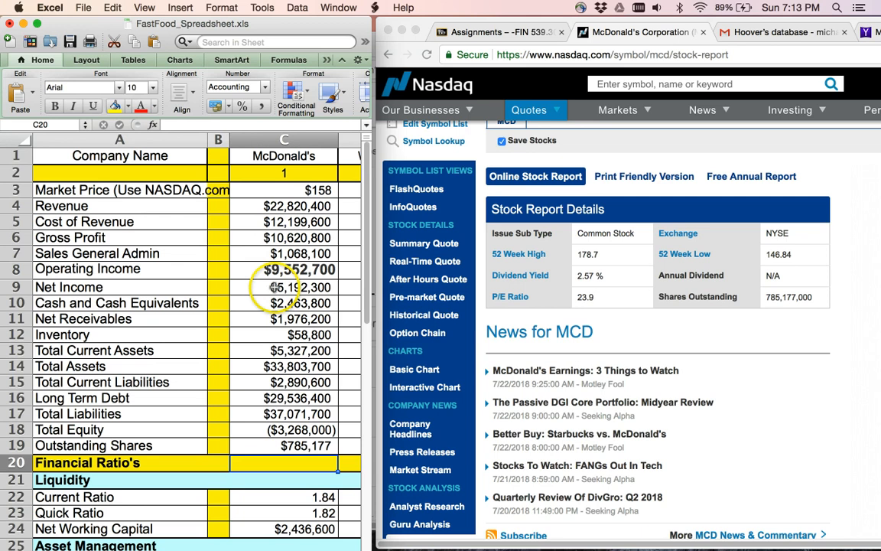
Change the label in A19 to "Outstanding Shares (000)" to show that the figure is in thousands
click(274, 287)
scroll(262, 290, down, 4)
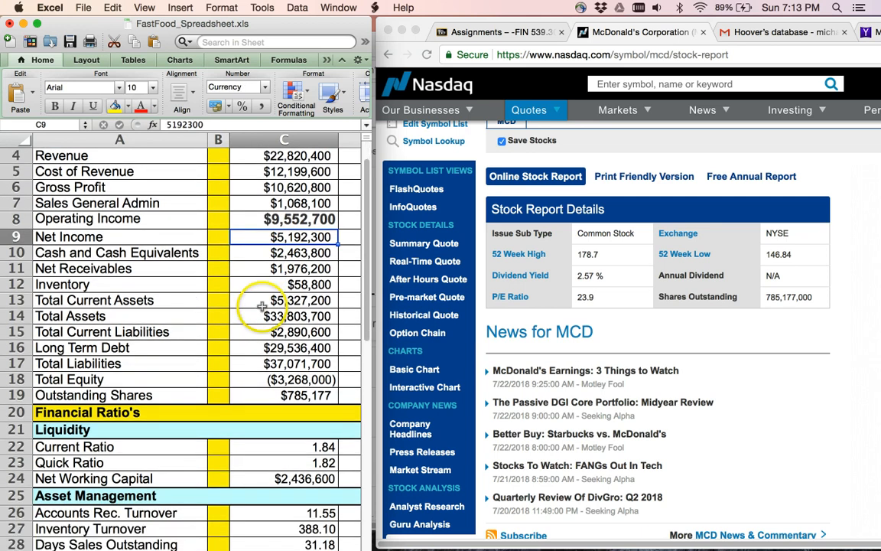
click(264, 297)
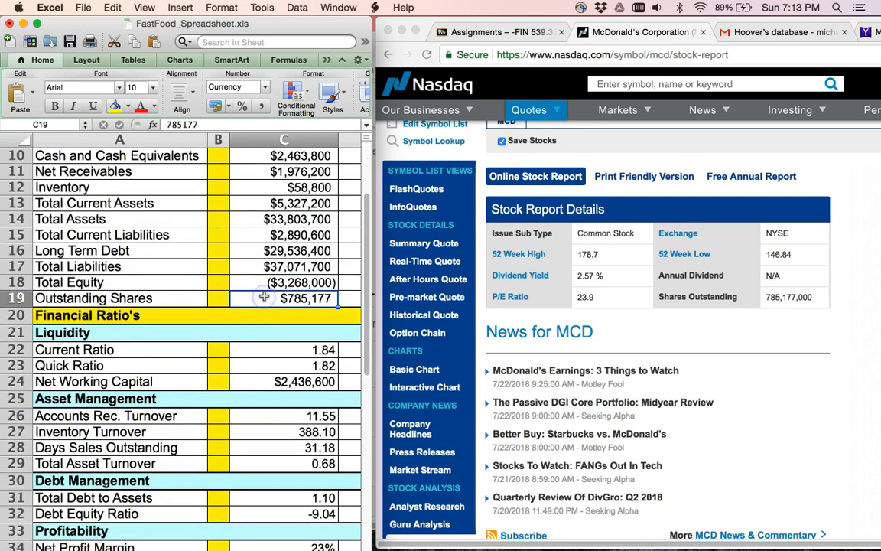
click(148, 299)
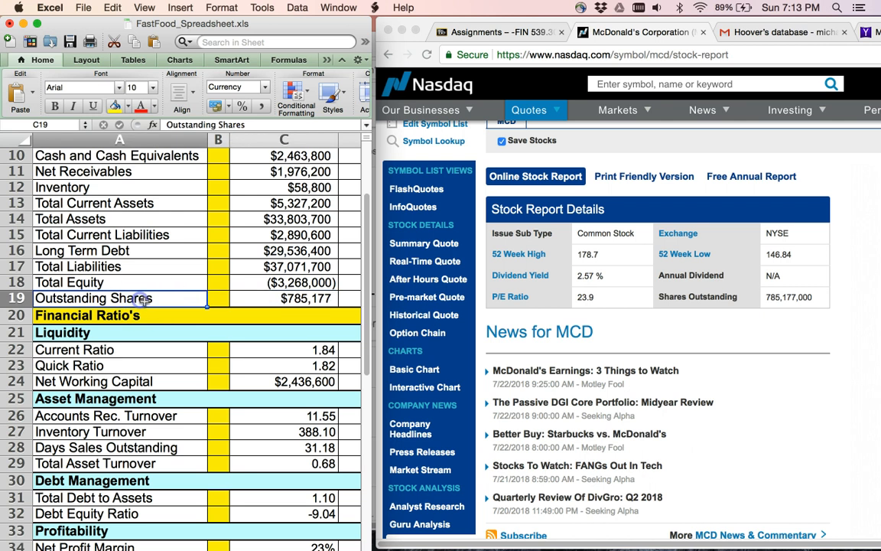
click(245, 124)
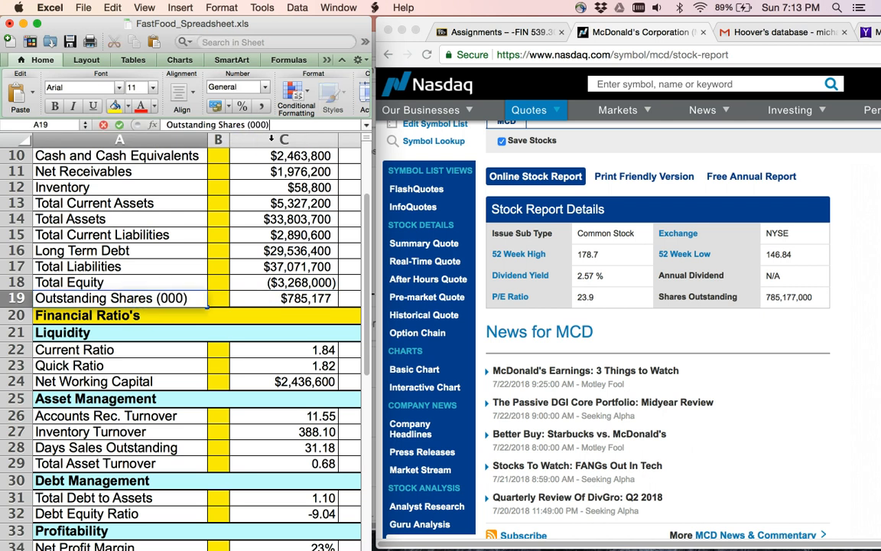
click(237, 380)
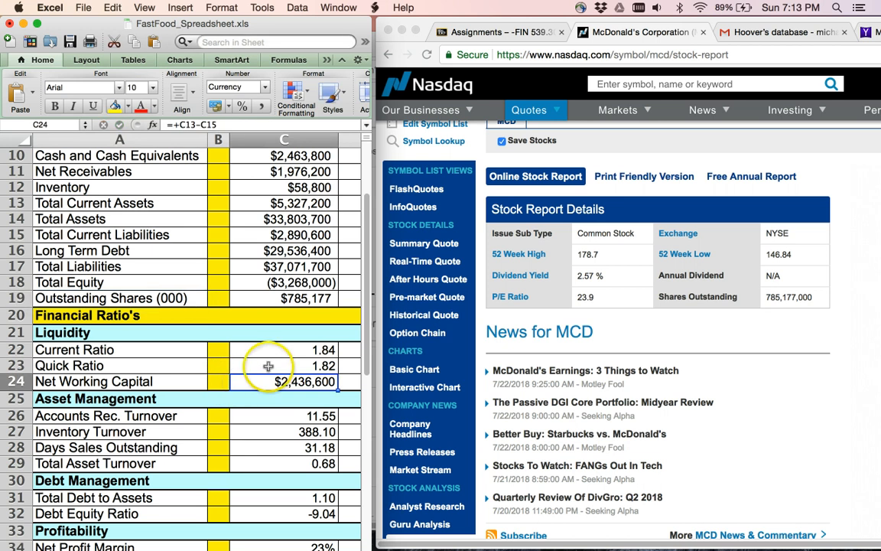
Review McDonald's ratios from Asset Management through Market Value and examine the Technical Information rows below them
scroll(268, 365, down, 4)
scroll(268, 362, down, 9)
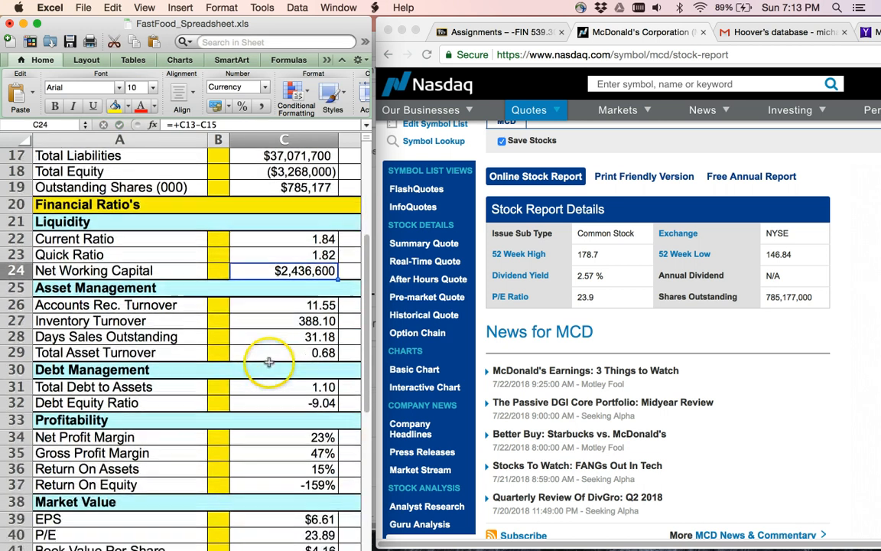
scroll(268, 364, down, 5)
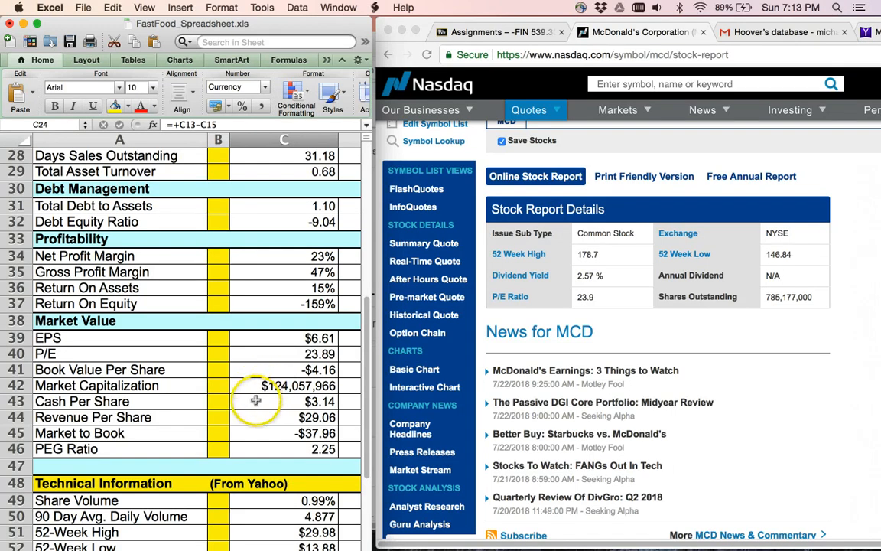
scroll(255, 402, down, 2)
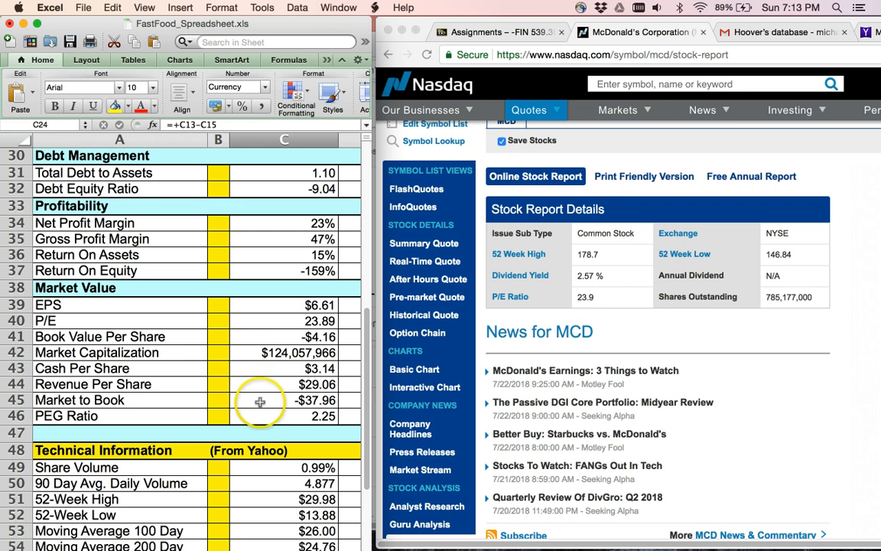
scroll(260, 408, down, 1)
scroll(260, 409, down, 2)
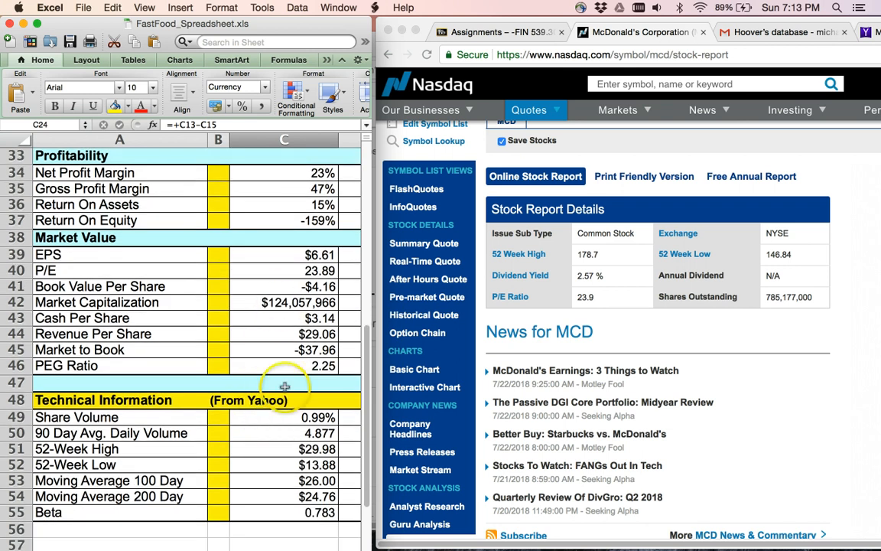
scroll(272, 394, down, 3)
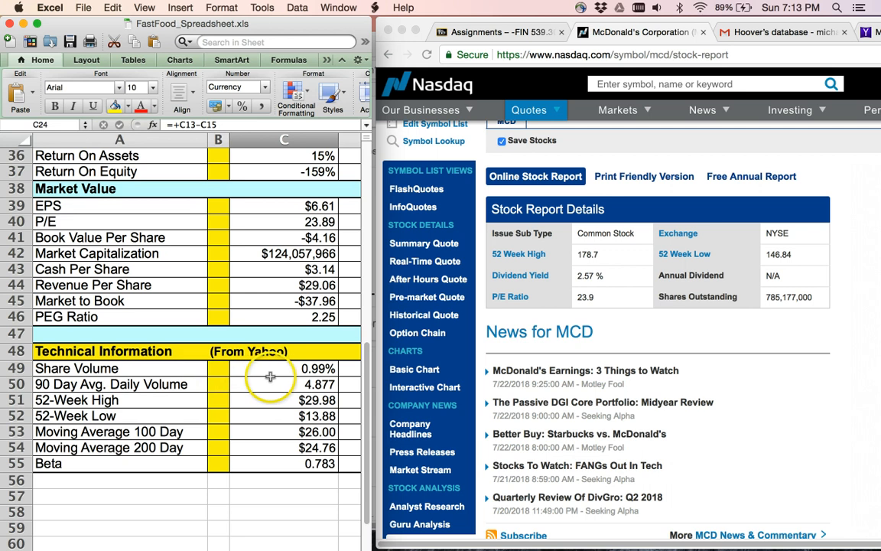
Open McDonald's Summary Quote on Nasdaq and bring up its Key Stock Data for the Technical Information section
click(274, 371)
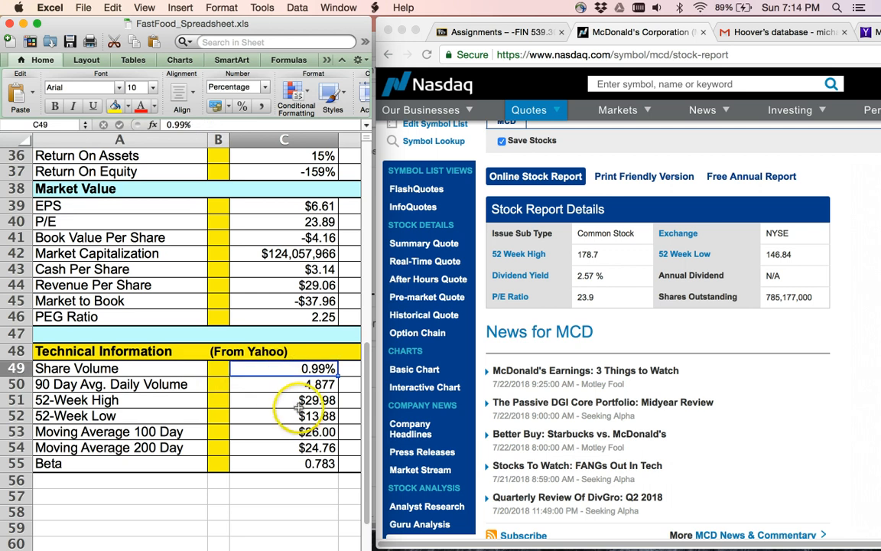
click(417, 245)
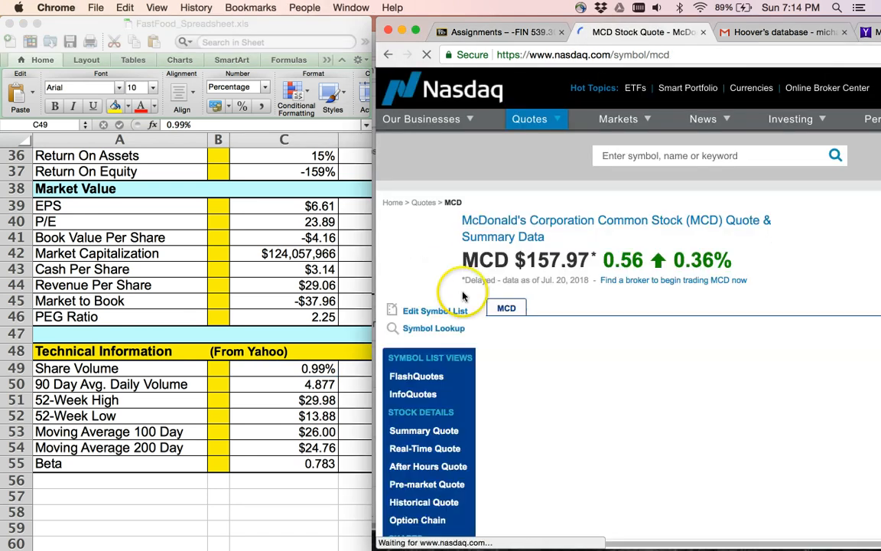
scroll(527, 334, down, 3)
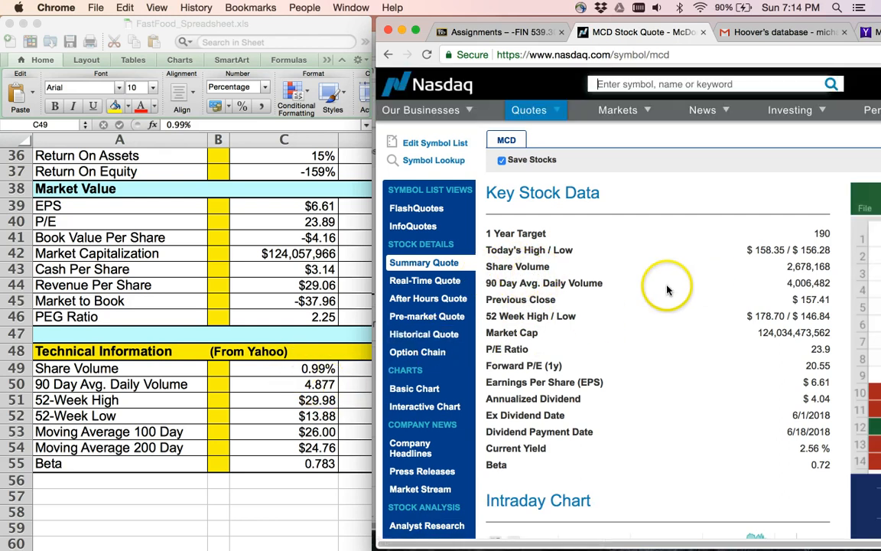
Enter 2678168 as McDonald's Share Volume in C49 and switch the cell from percentage to comma-separated number format
click(263, 373)
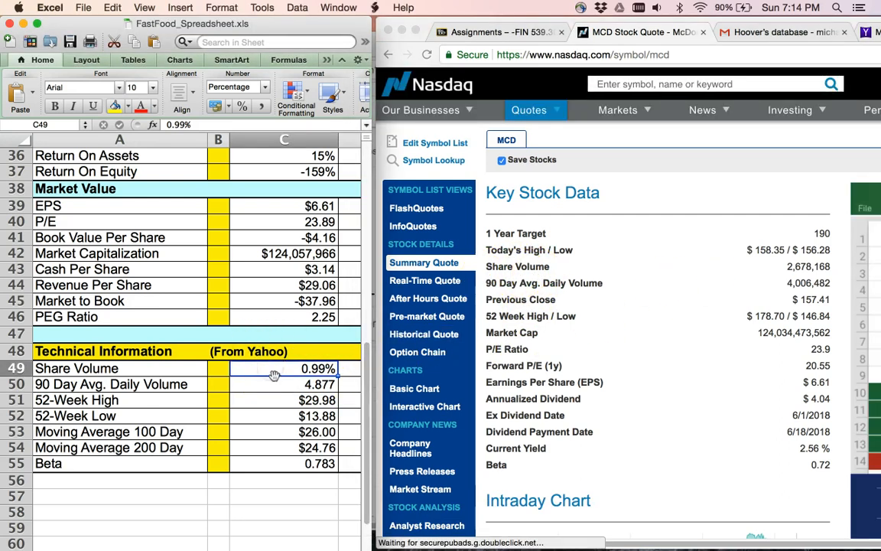
text(2678168)
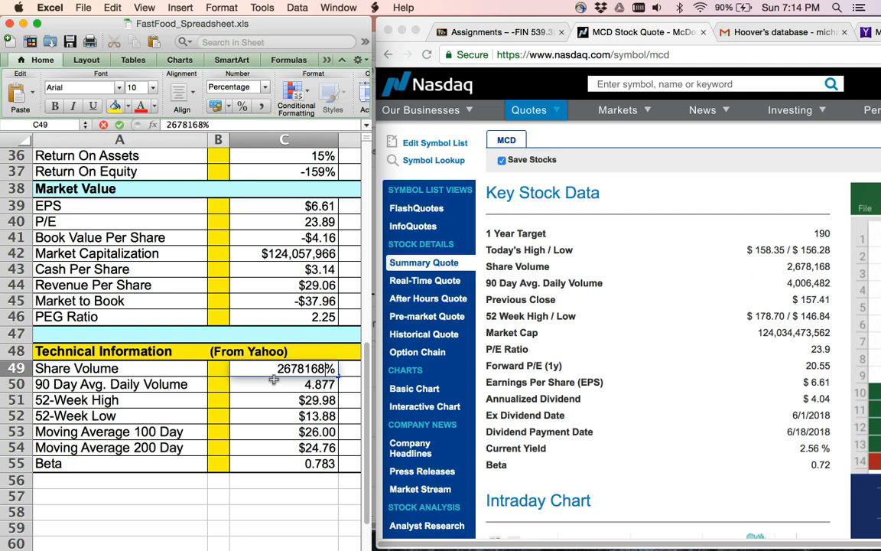
key(Return)
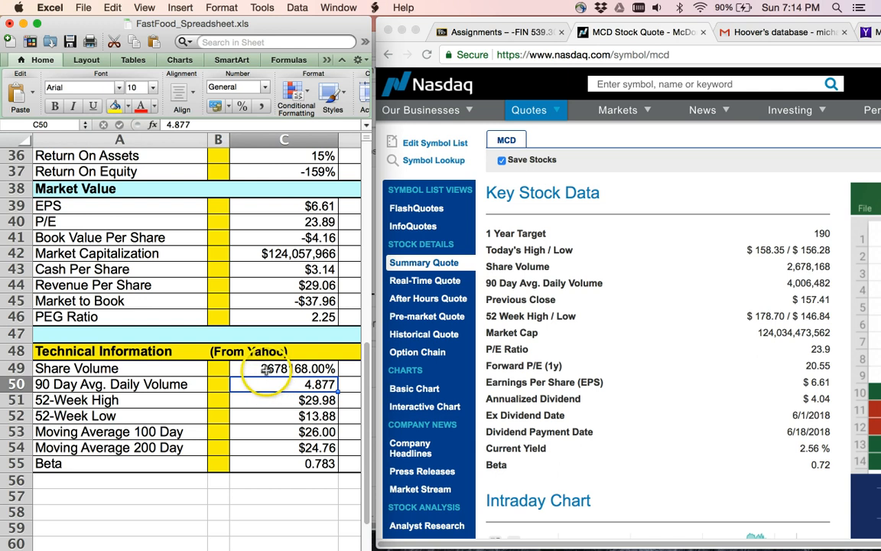
click(272, 372)
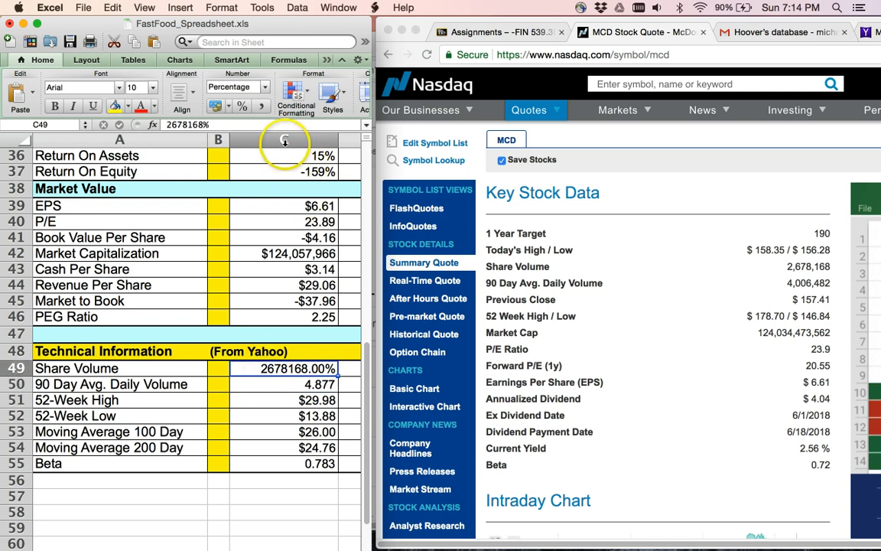
click(261, 106)
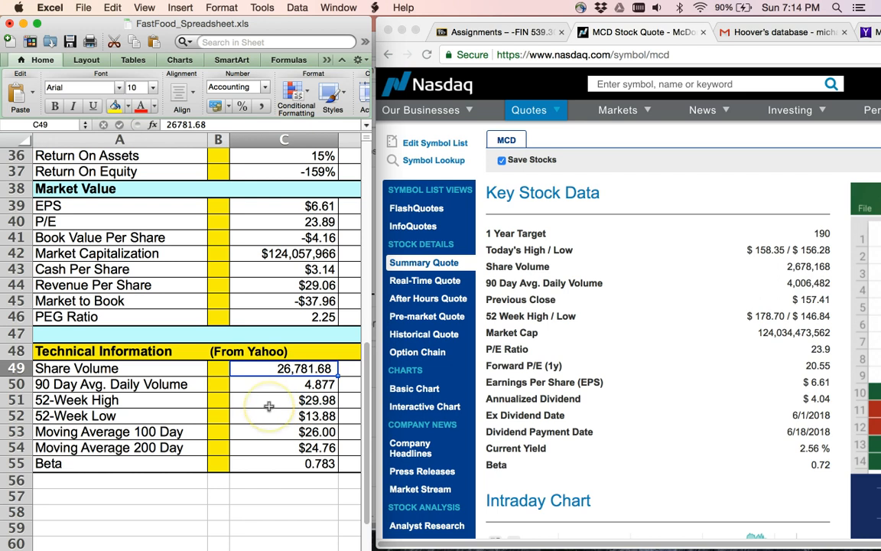
text(2)
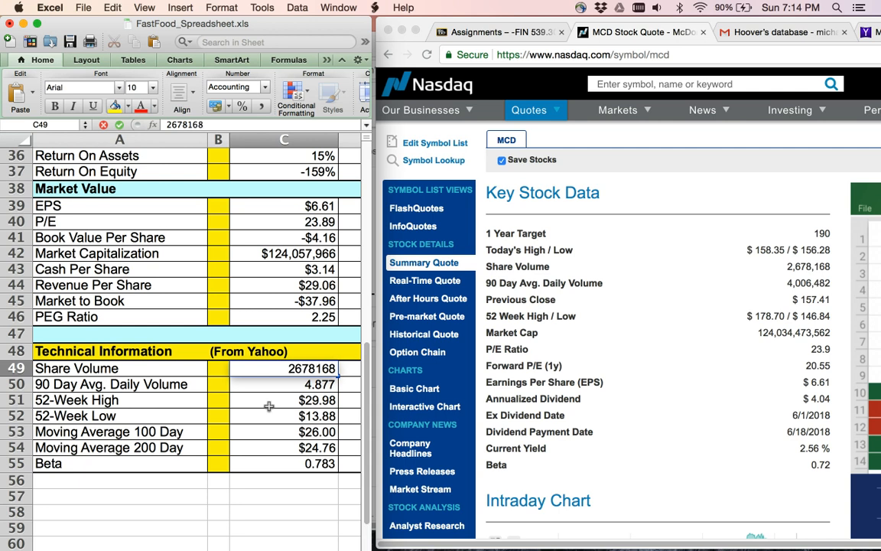
key(Return)
Try the Currency format on the Share Volume in C49, and return the cell to comma style
click(253, 368)
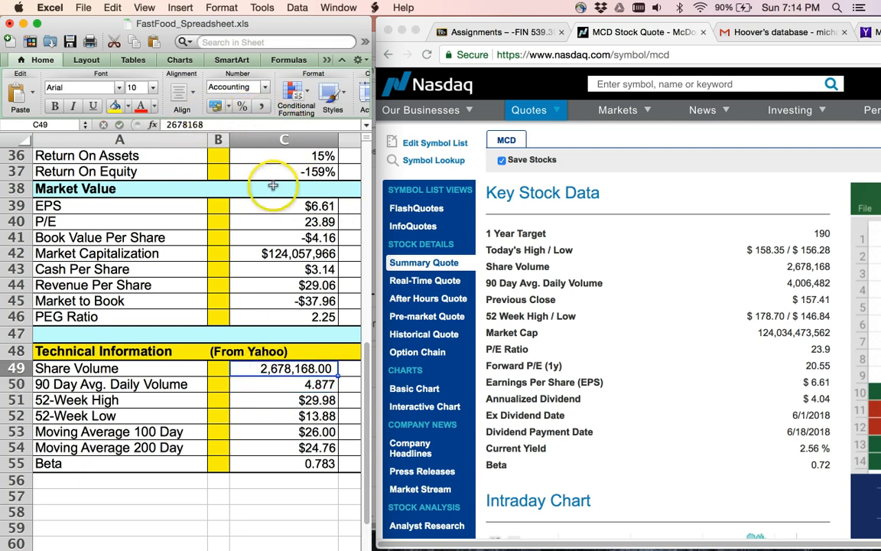
click(264, 86)
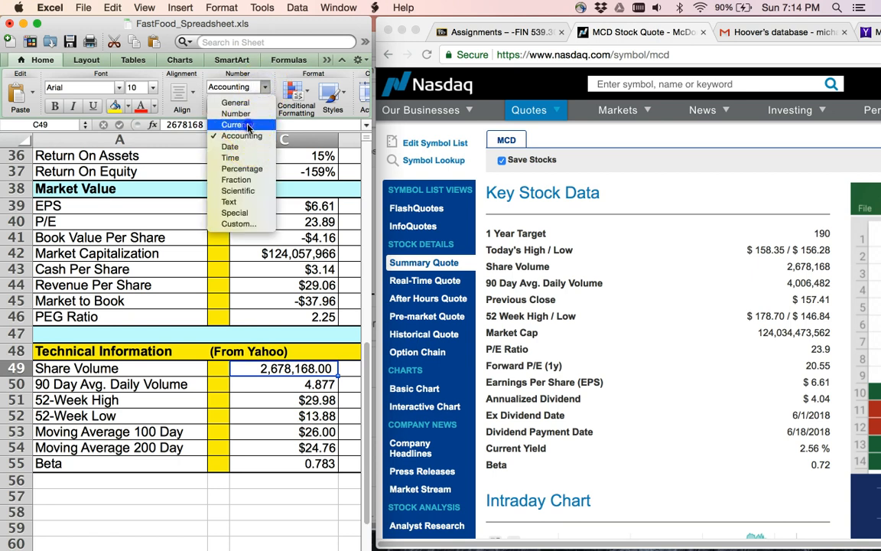
click(238, 124)
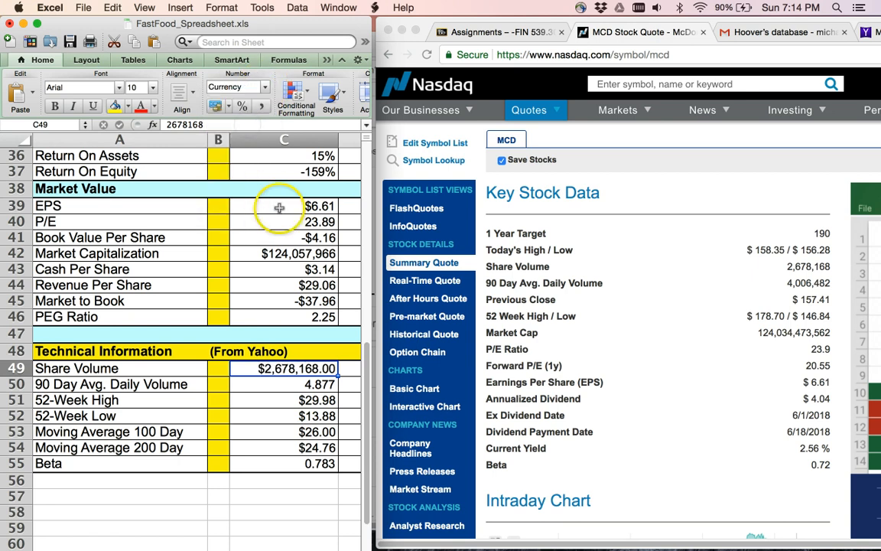
click(265, 109)
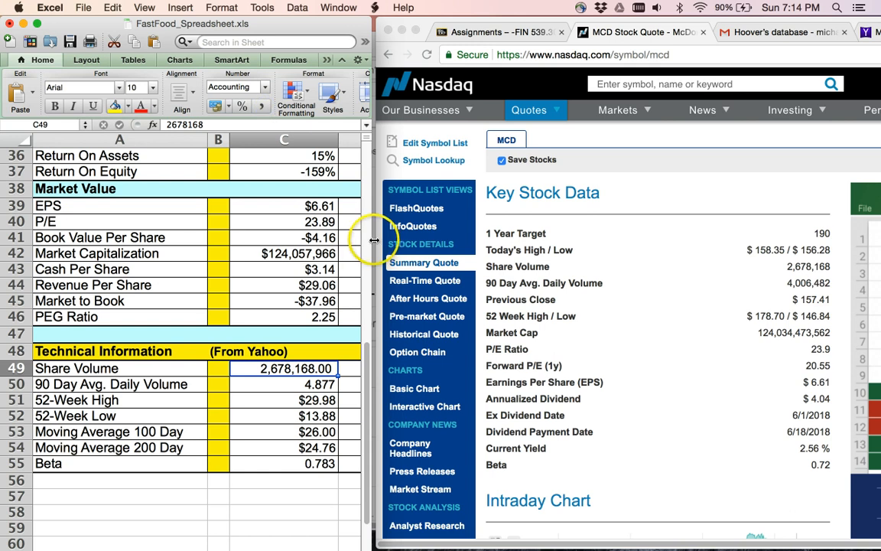
Widen the spreadsheet window to expose the full number formatting options and remove the decimals from the Share Volume in C49
drag(370, 239, 570, 215)
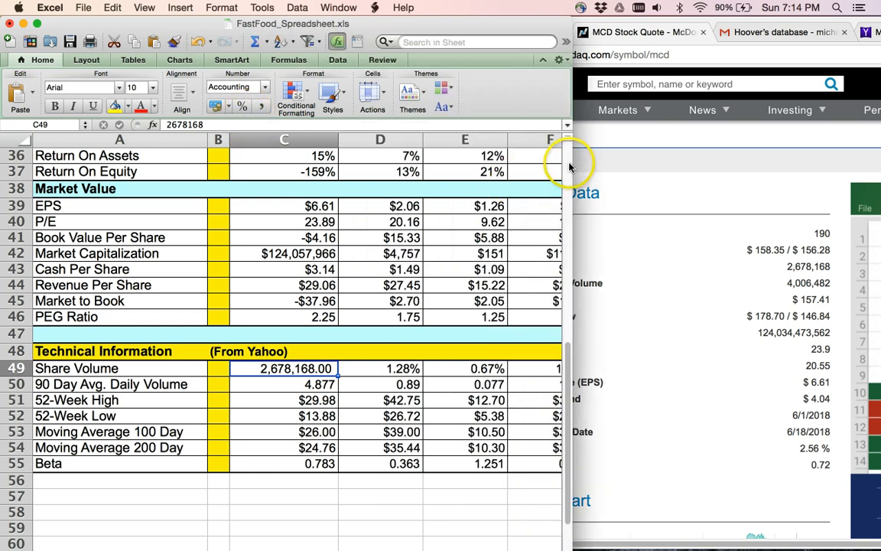
drag(574, 162, 773, 157)
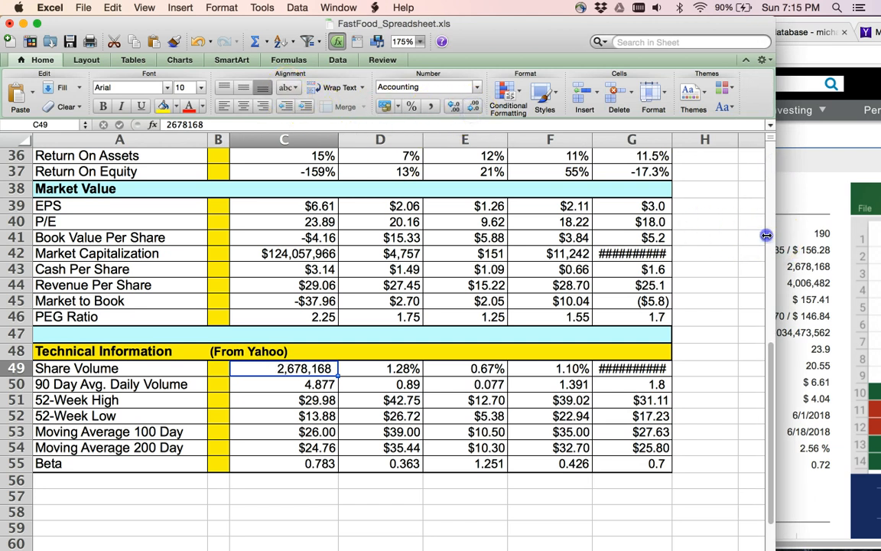
Widen column G so its Market Capitalization and Share Volume fit, and narrow the spreadsheet window back beside the browser
drag(766, 235, 812, 250)
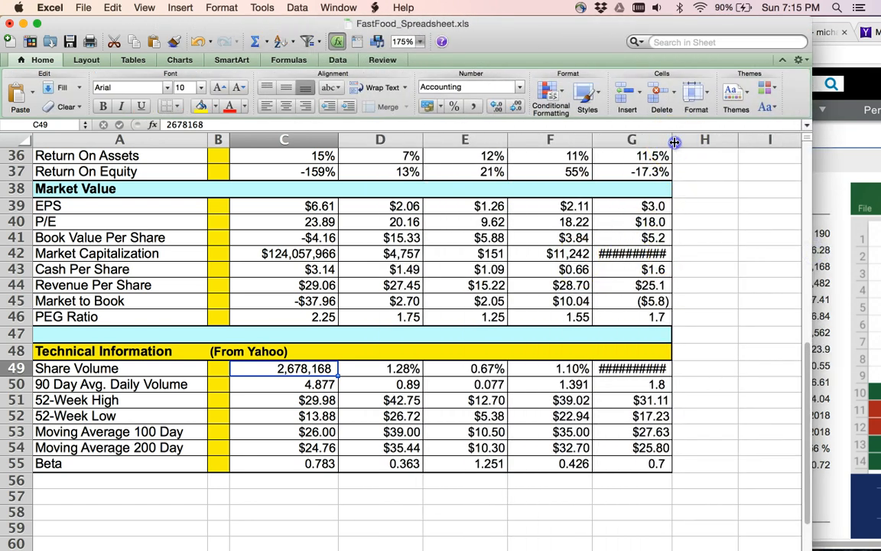
drag(674, 142, 705, 140)
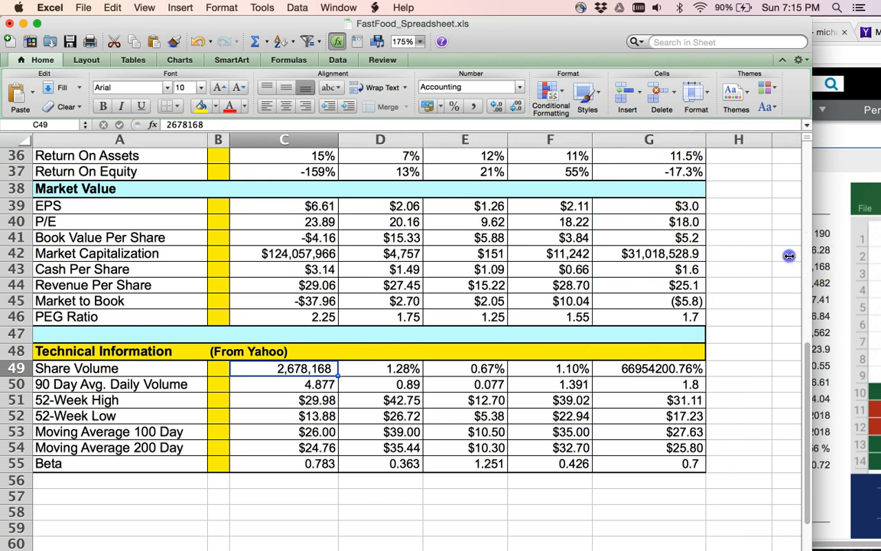
drag(788, 255, 378, 269)
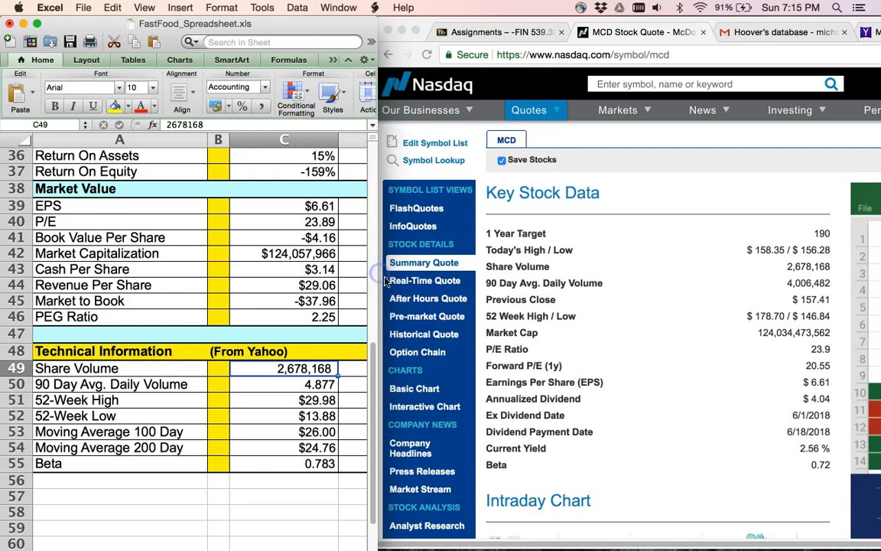
Enter 4006482 as McDonald's 90 Day Avg. Daily Volume in C50
click(256, 387)
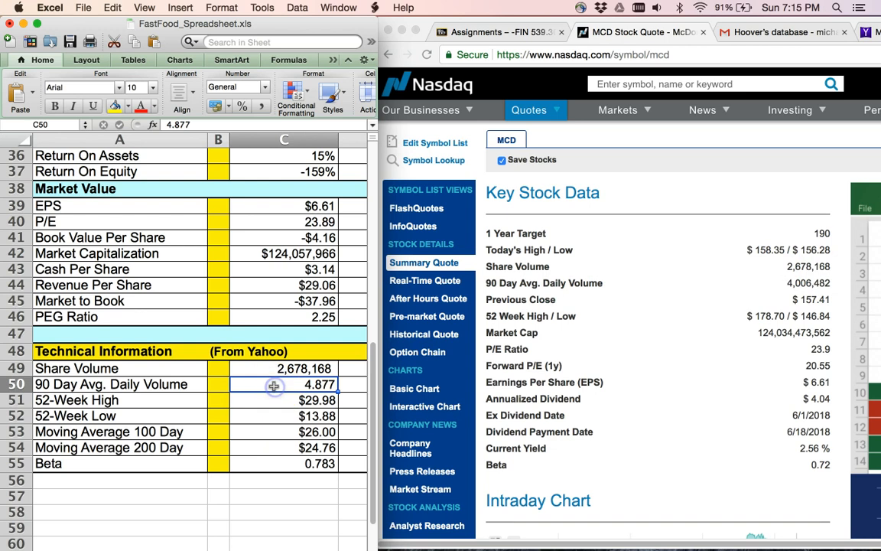
text(4006482)
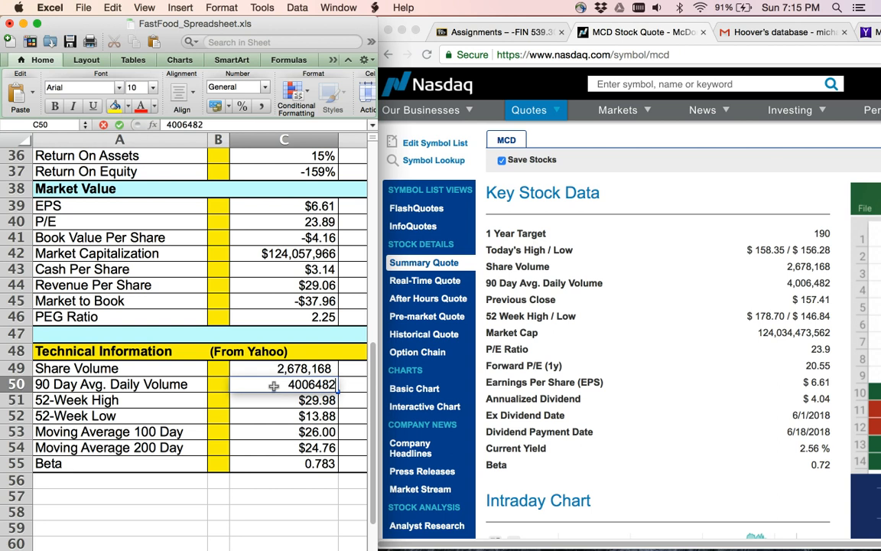
click(262, 411)
click(279, 384)
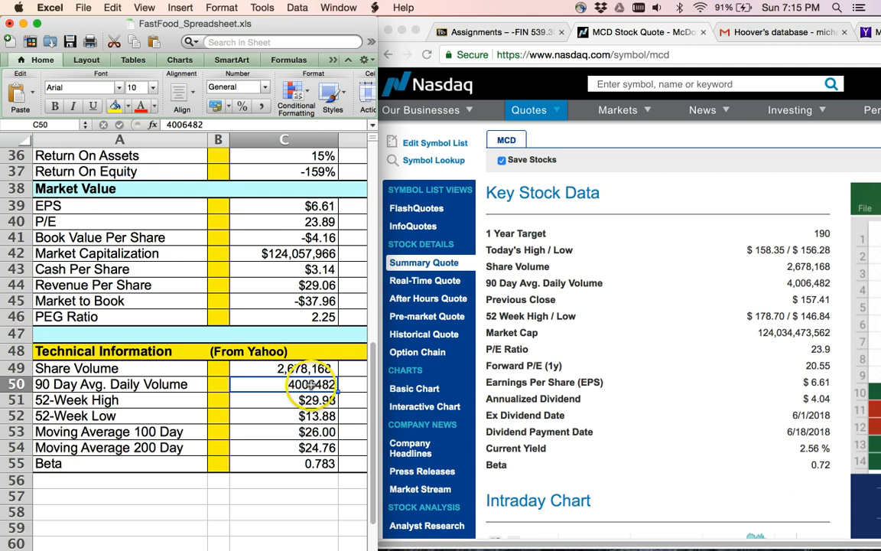
Enter 178 as McDonald's 52-Week High in C51 and 146 as the 52-Week Low in C52
click(282, 402)
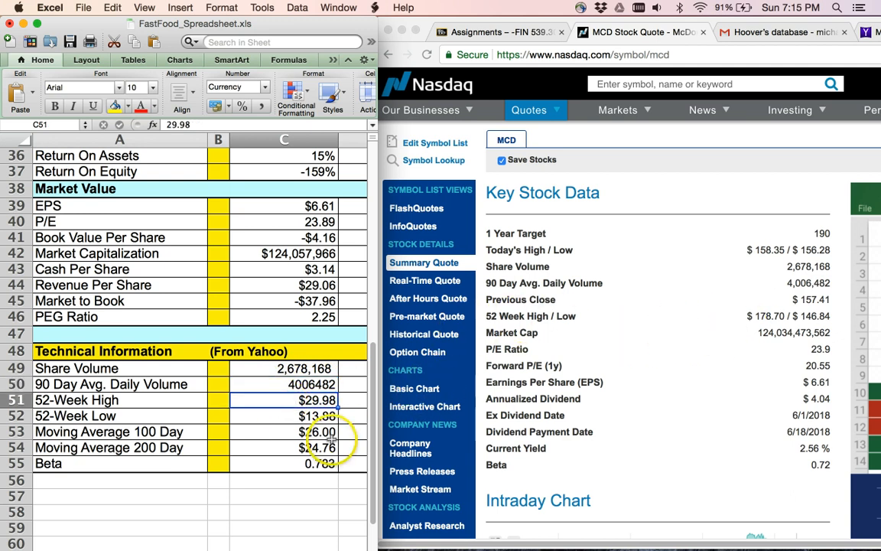
text(178)
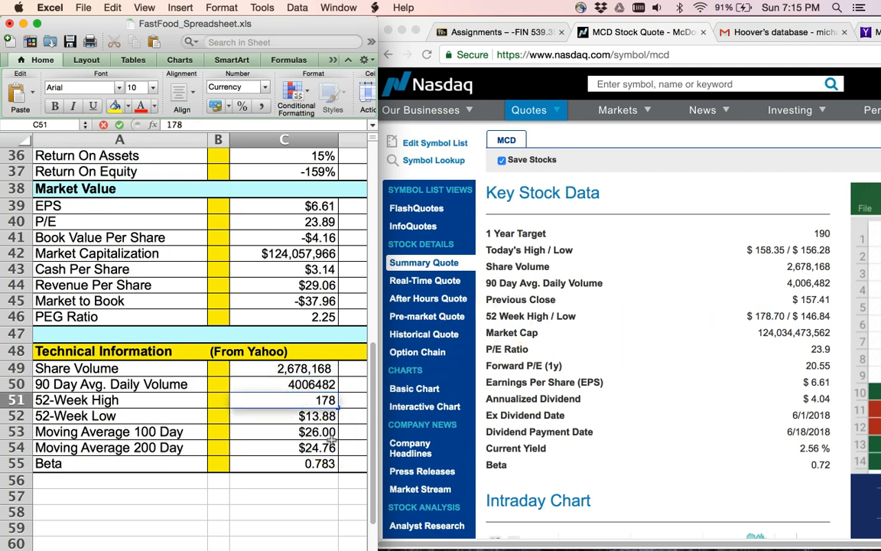
key(Return)
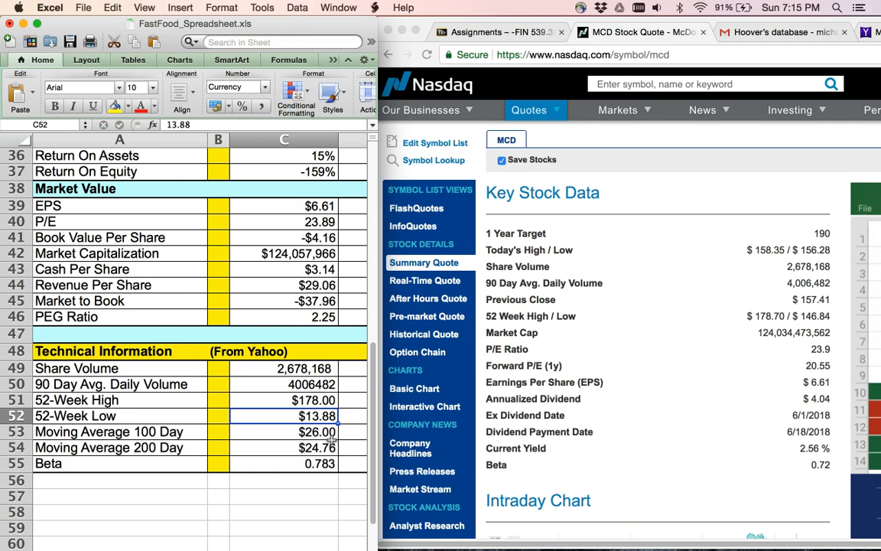
text(146)
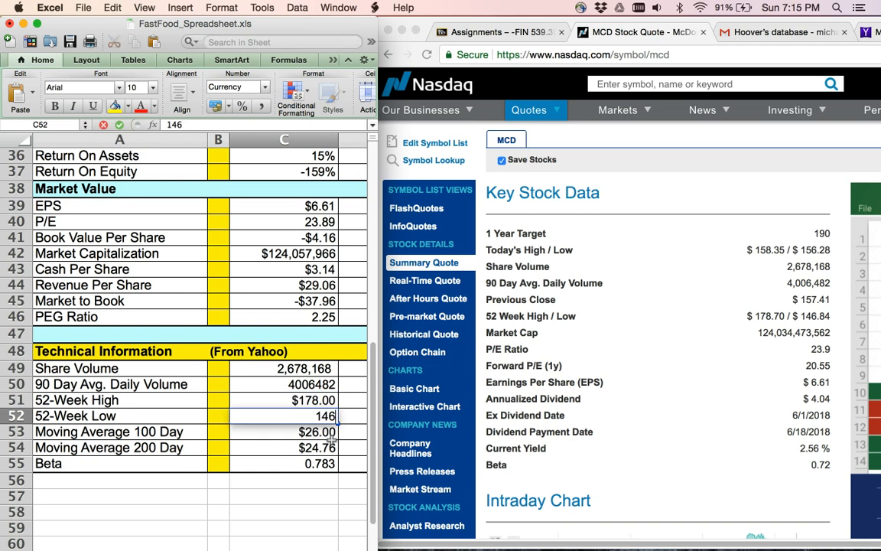
key(Return)
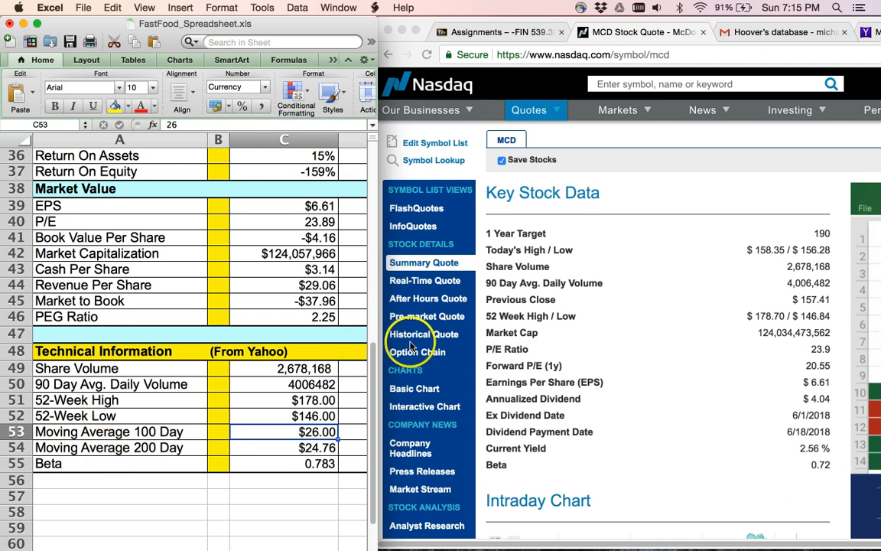
Switch to the browser and open McDonald's Interactive Chart on the Nasdaq site
click(427, 410)
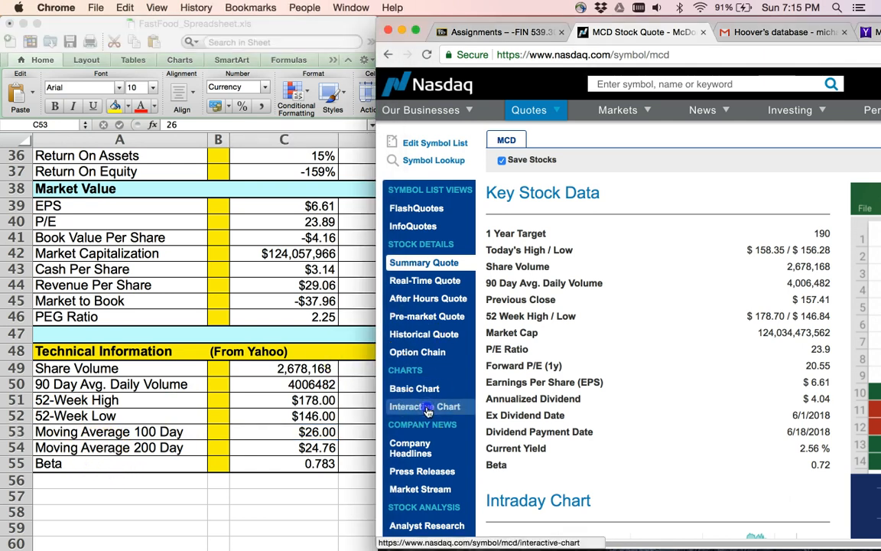
click(427, 409)
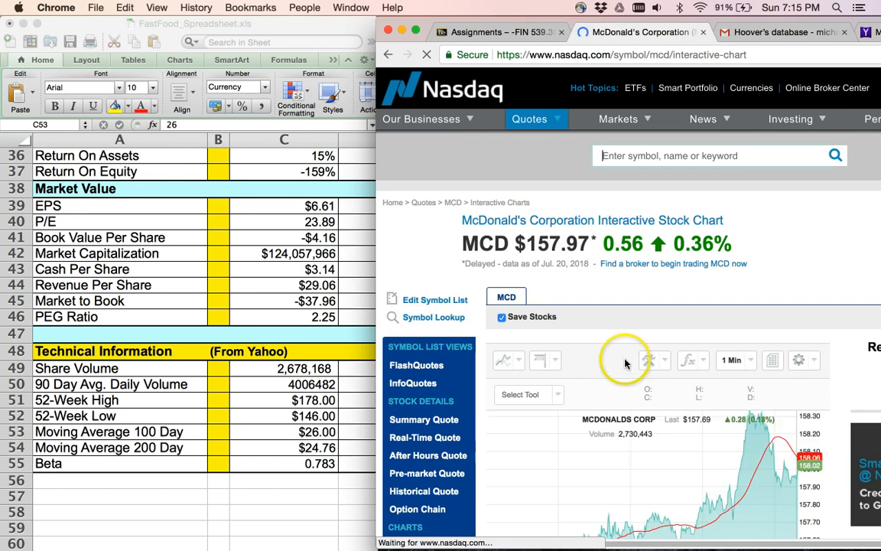
scroll(625, 363, down, 2)
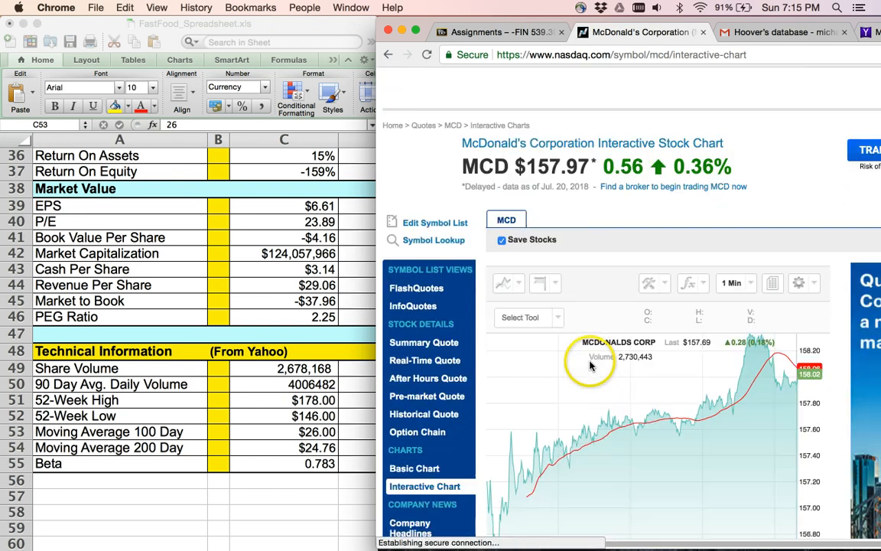
scroll(584, 359, down, 2)
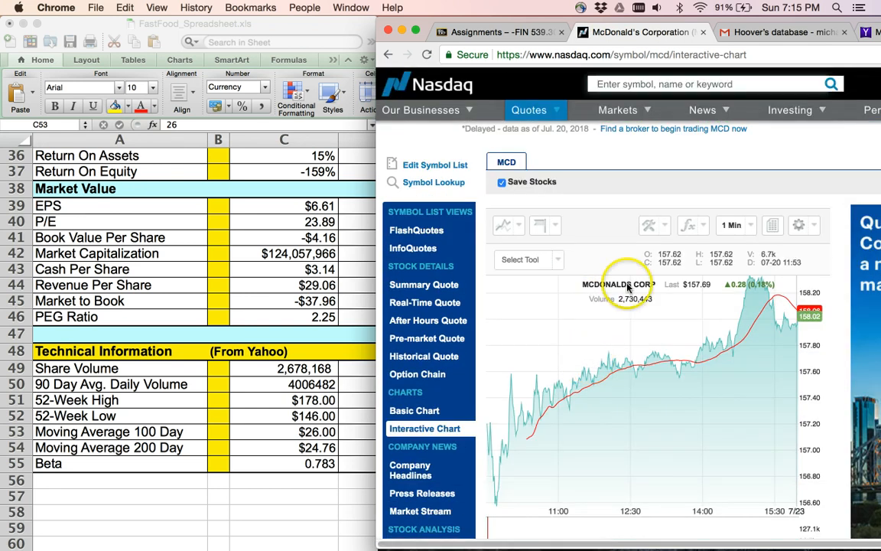
Add a simple Moving Average of the close with a period of 100 to the McDonald's chart
click(704, 228)
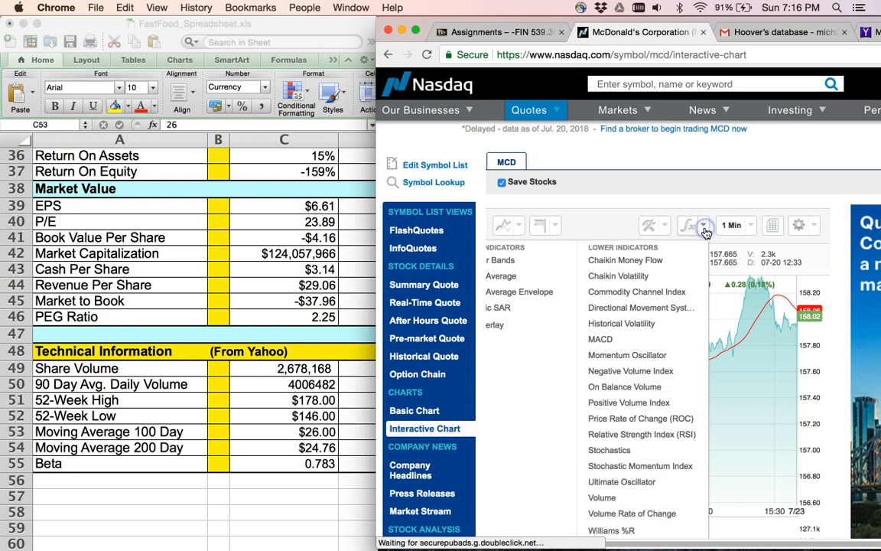
click(502, 281)
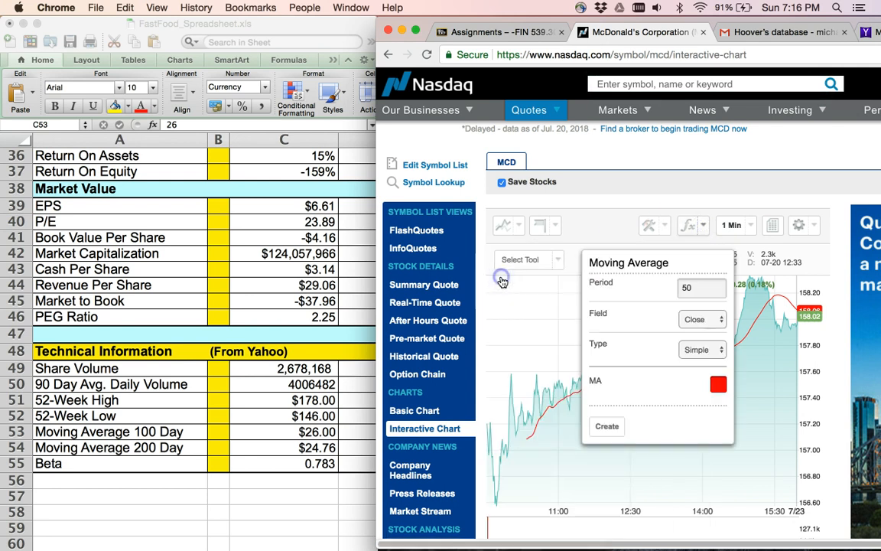
click(693, 292)
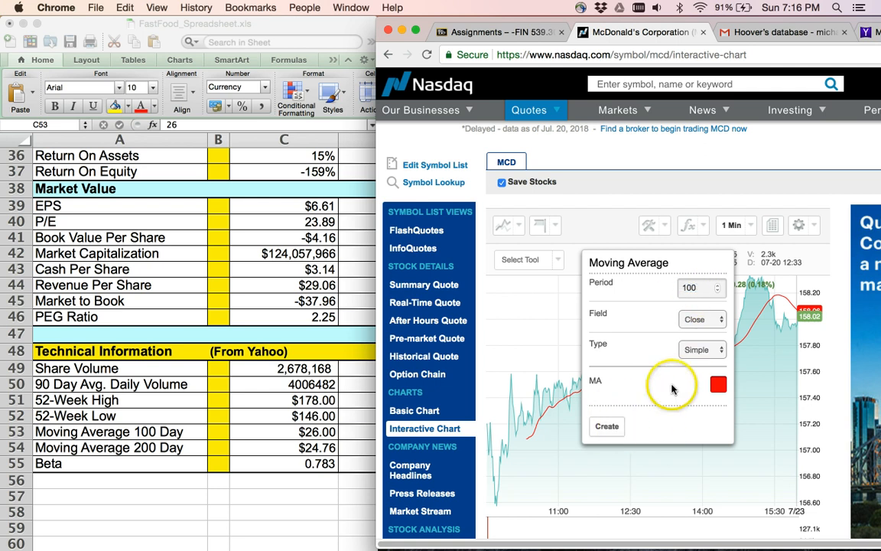
click(607, 425)
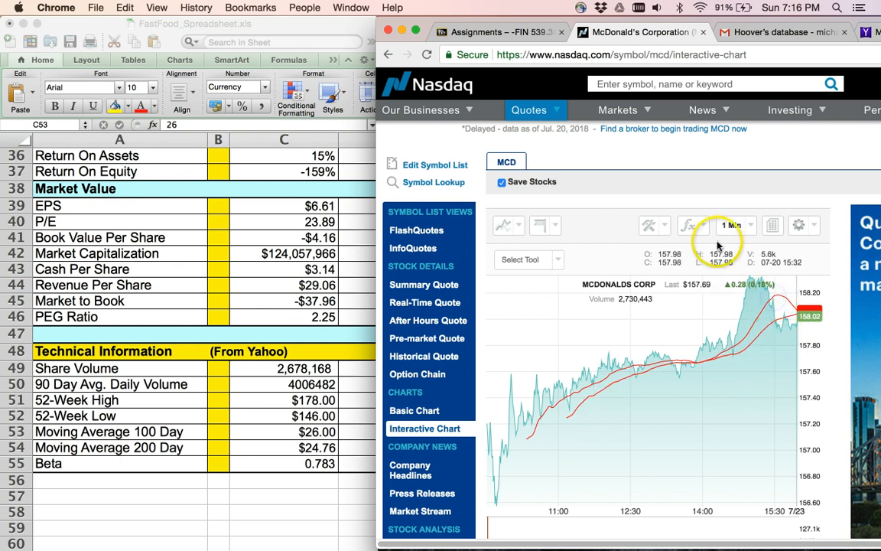
Create a simple Moving Average with a period of 50 on the McDonald's chart and colour its line white
click(690, 224)
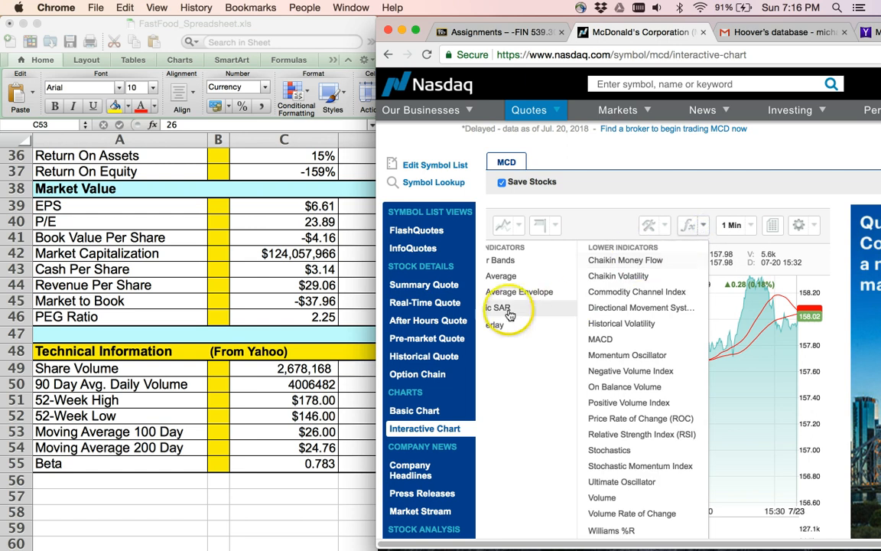
click(499, 276)
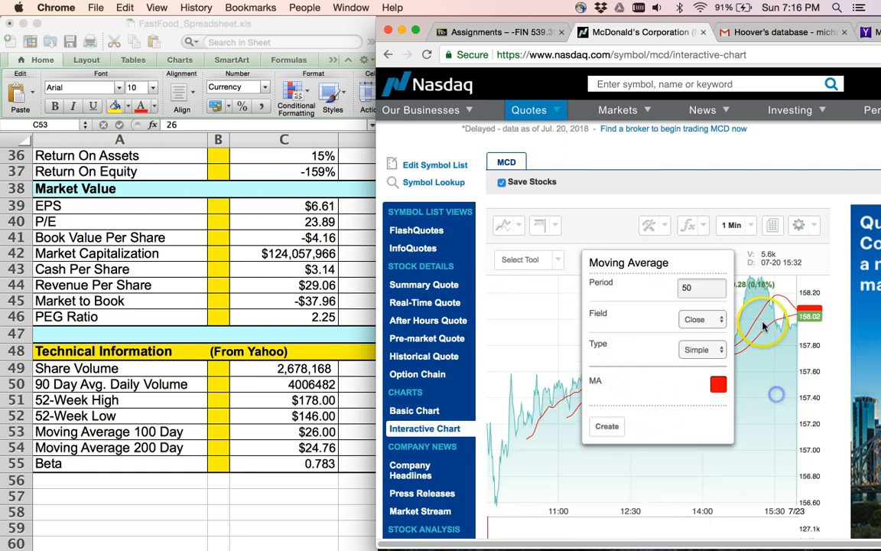
click(687, 288)
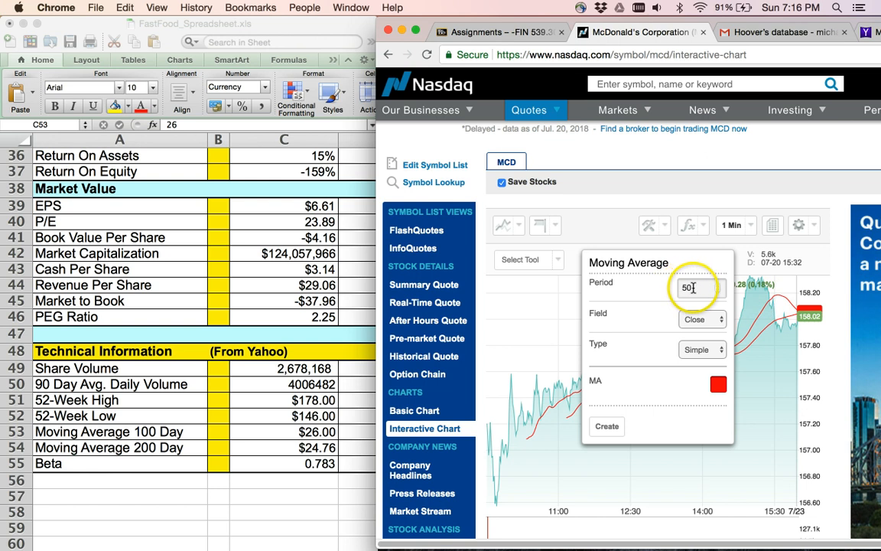
click(718, 386)
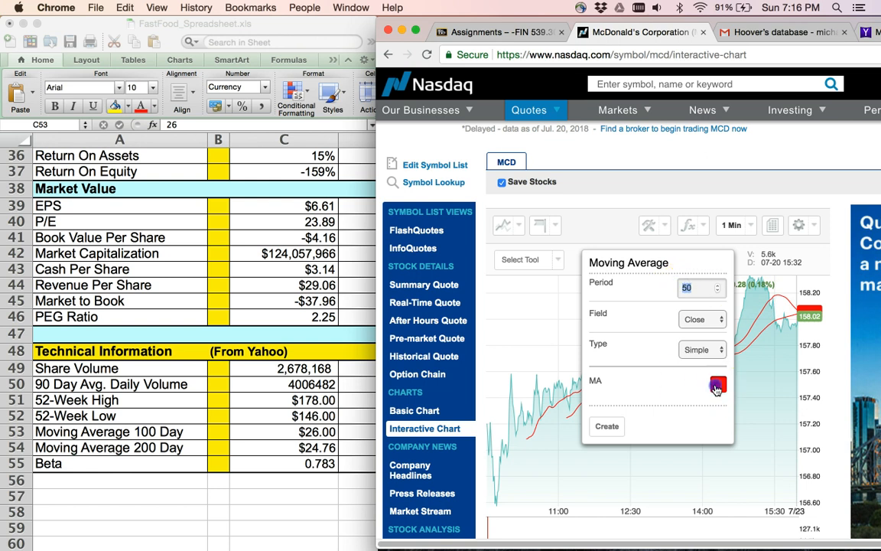
click(694, 402)
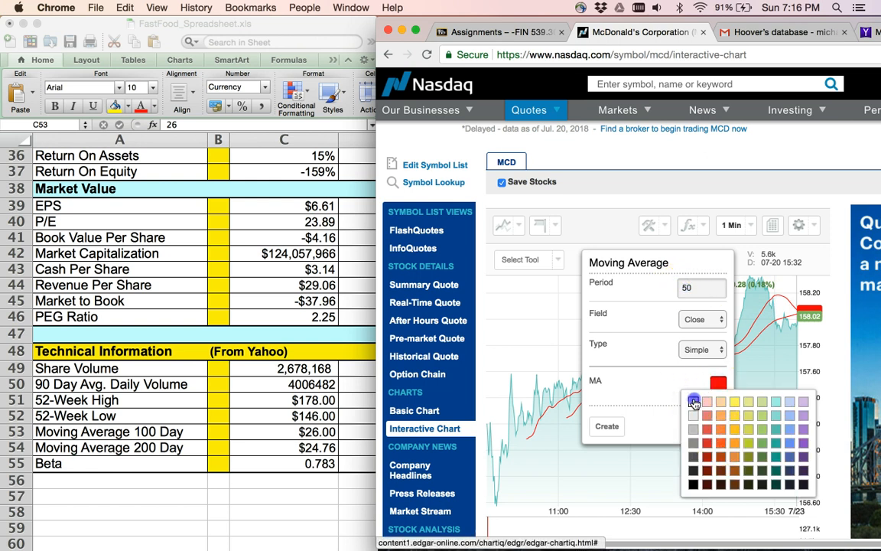
click(608, 435)
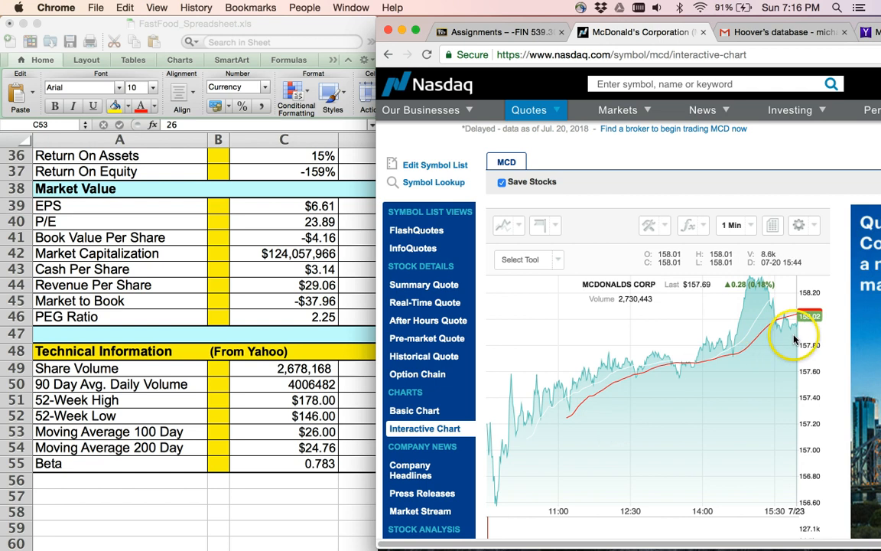
Add a simple Moving Average with a period of 200 to the chart and colour its line yellow
click(690, 227)
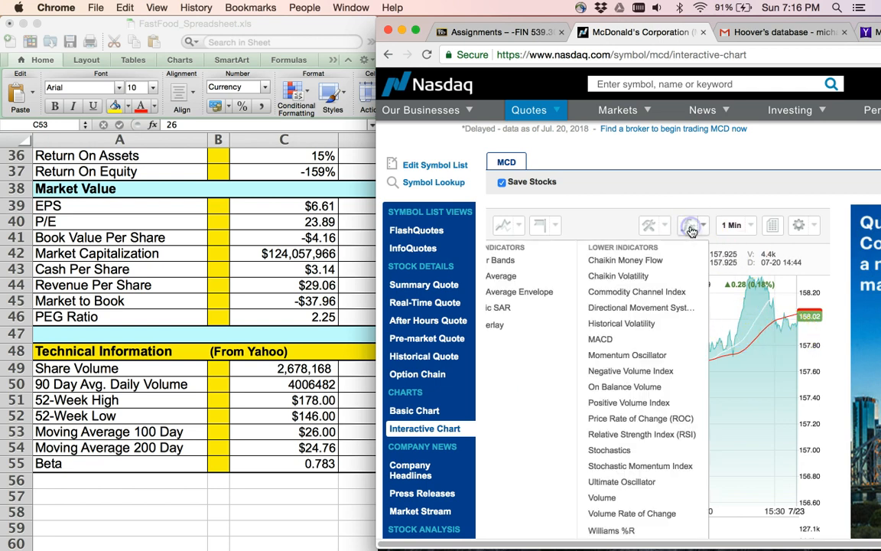
click(501, 275)
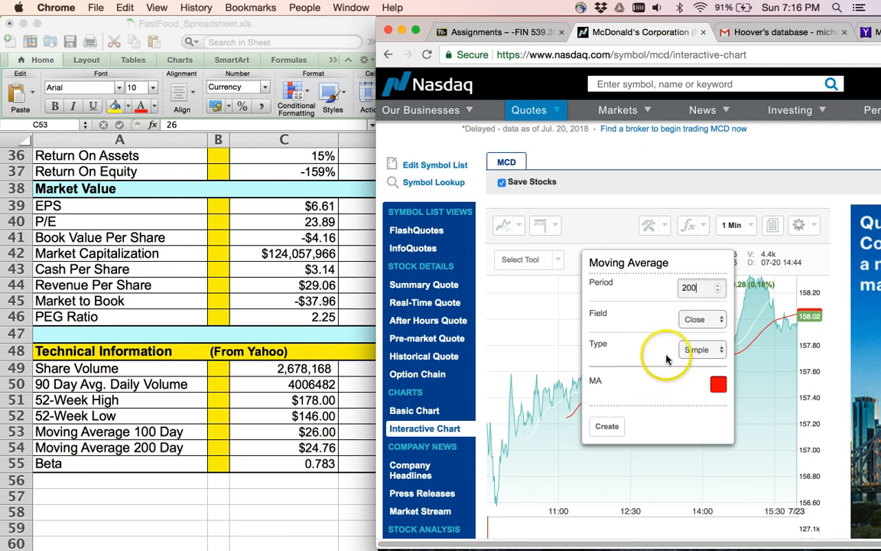
click(718, 384)
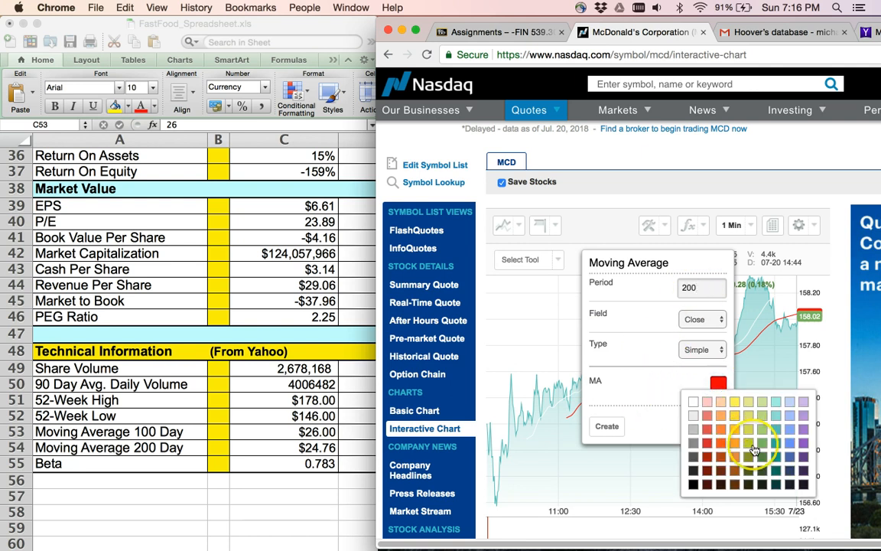
click(734, 404)
click(612, 426)
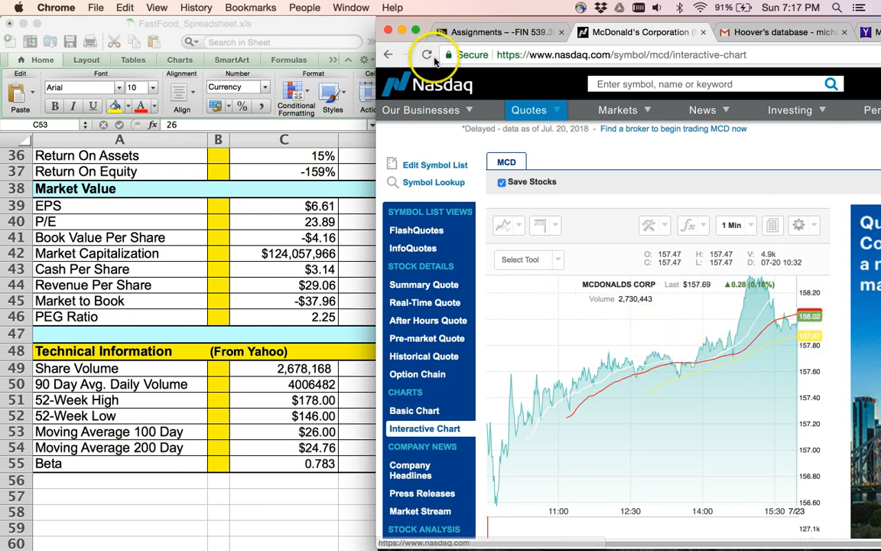
Enlarge the browser window and dismiss the ad beside the chart, giving "Ad covered content" as the reason
click(416, 29)
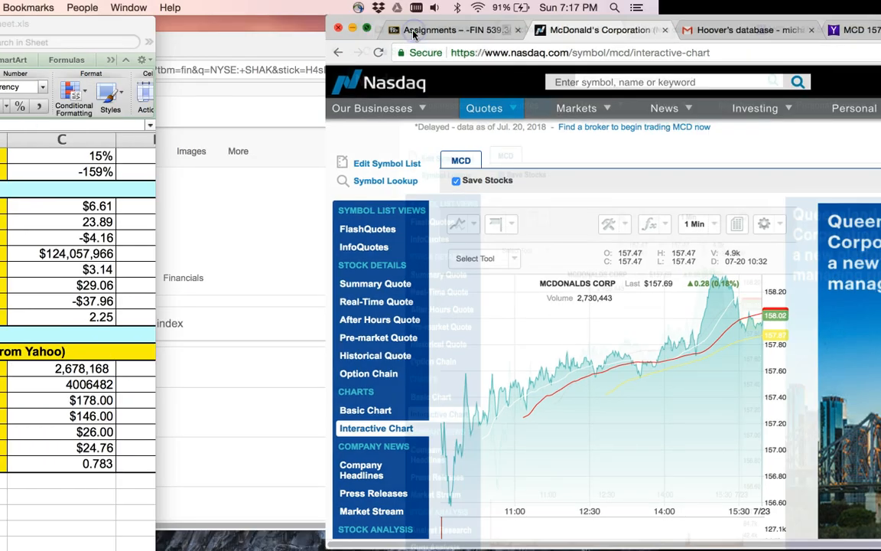
scroll(489, 356, up, 3)
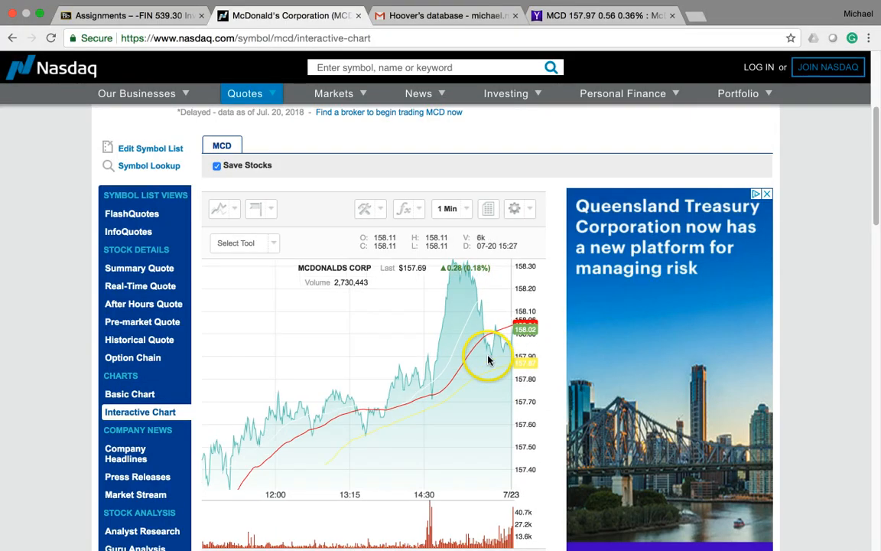
click(767, 194)
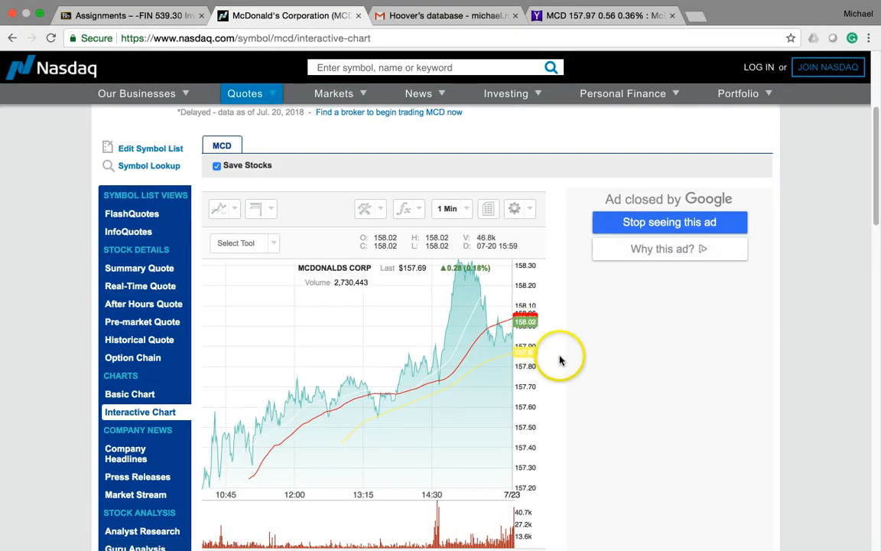
click(629, 224)
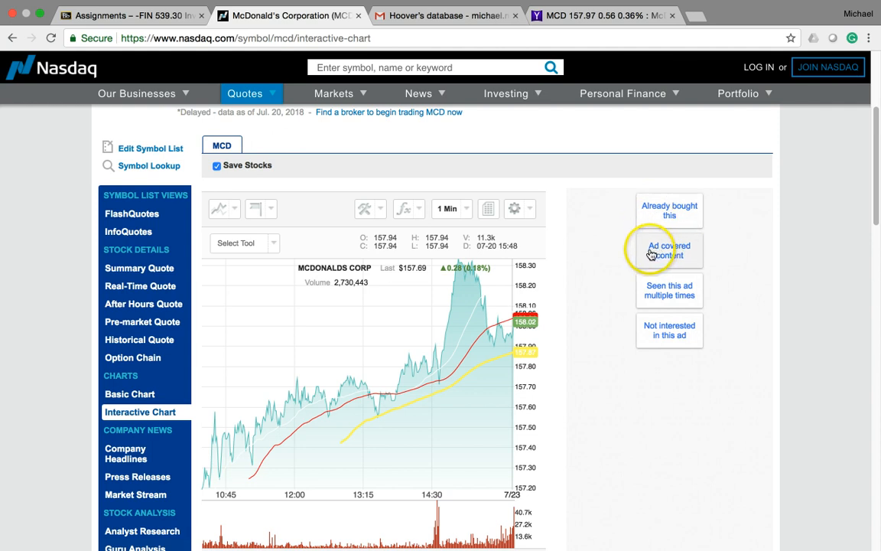
click(651, 253)
Zoom in on the latest part of the chart and read the current 100 and 200 moving averages on the price axis
scroll(466, 359, up, 2)
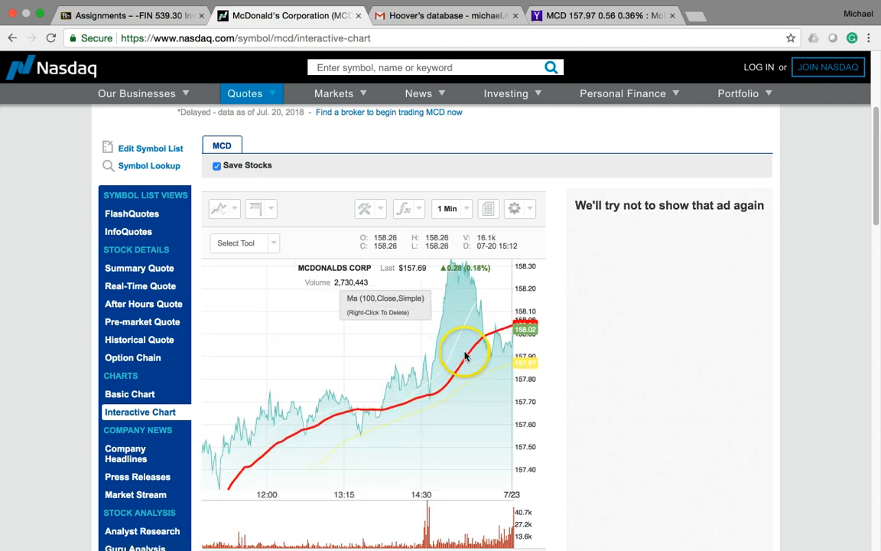
scroll(465, 355, up, 3)
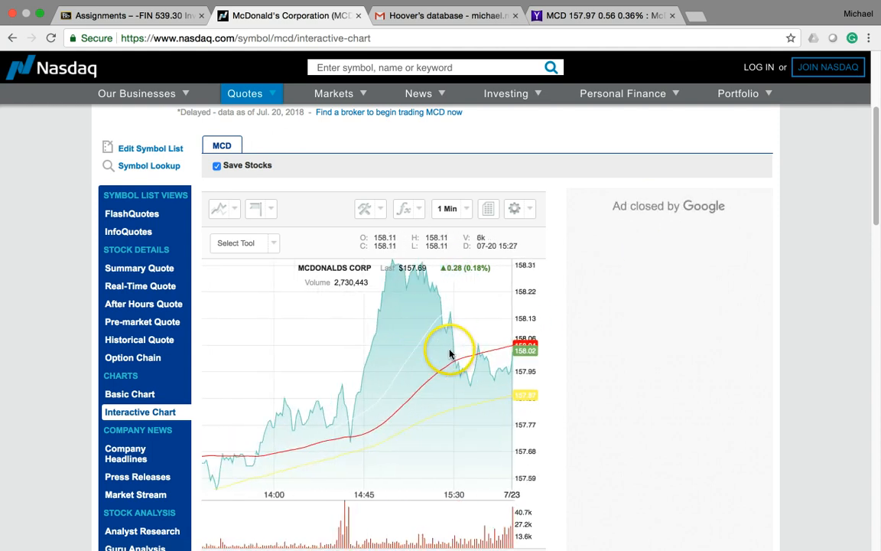
scroll(450, 353, down, 2)
scroll(448, 352, up, 3)
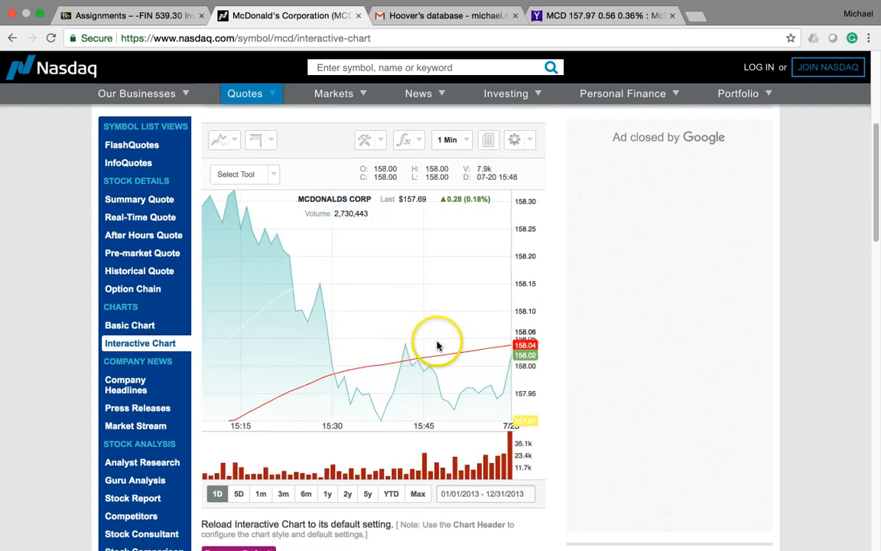
scroll(438, 344, up, 3)
scroll(441, 342, down, 4)
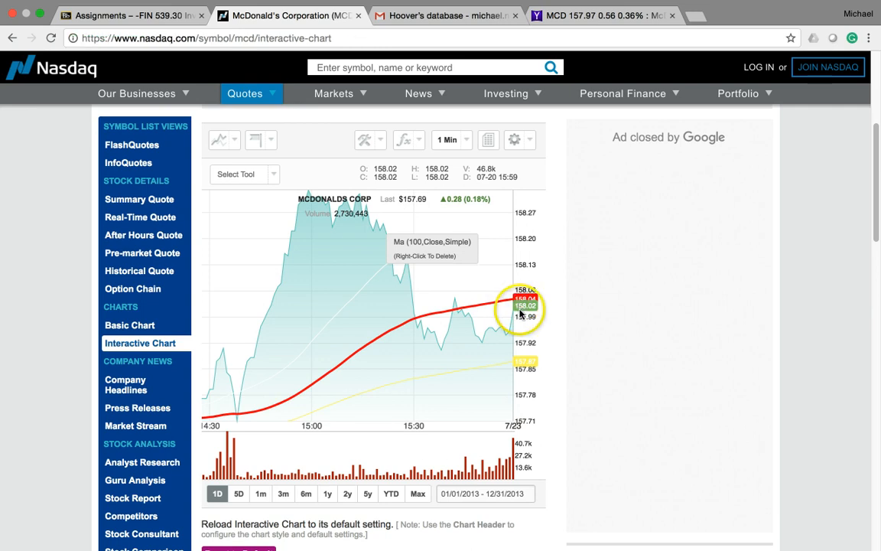
click(517, 375)
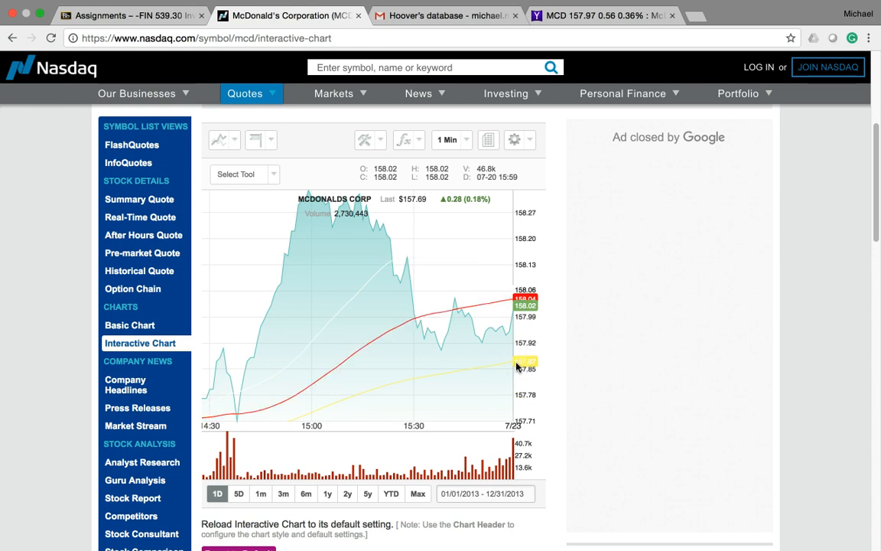
Recreate the simple Moving Average with a period of 200 on the McDonald's chart and colour its line black
click(474, 354)
click(521, 369)
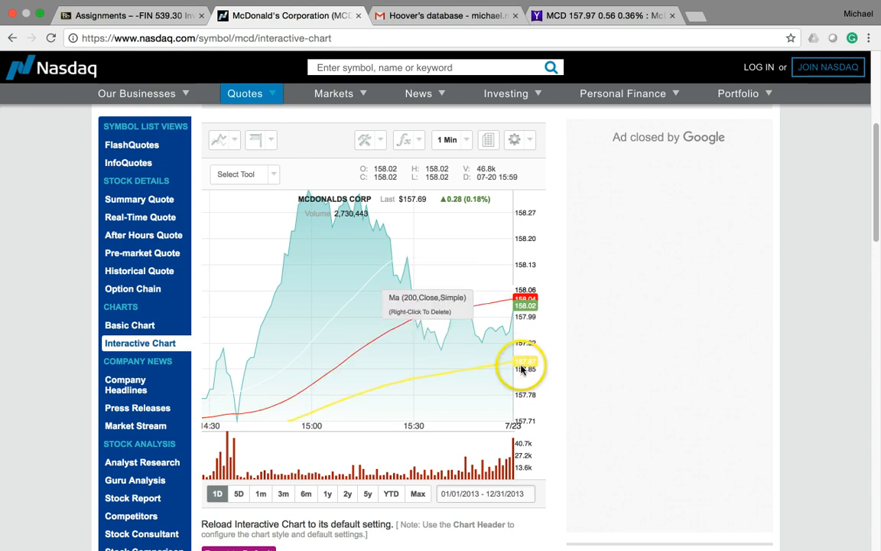
click(517, 364)
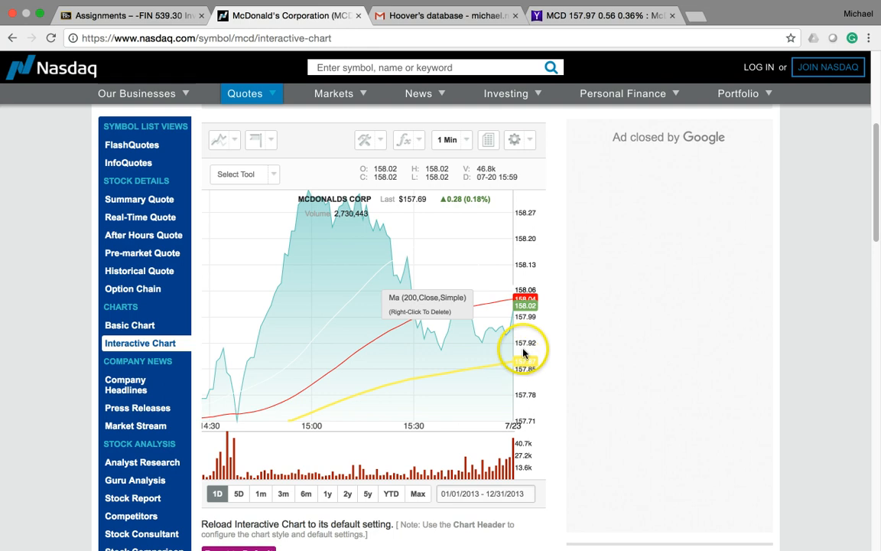
click(419, 142)
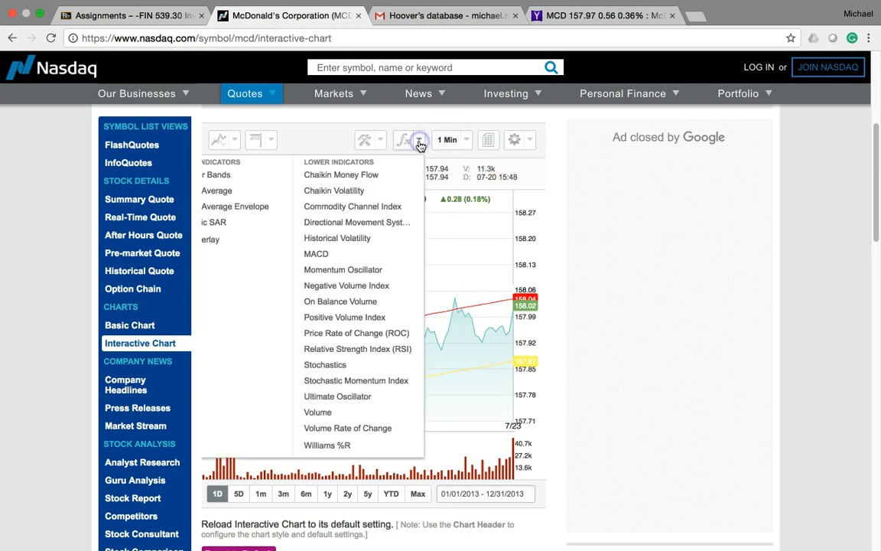
click(221, 190)
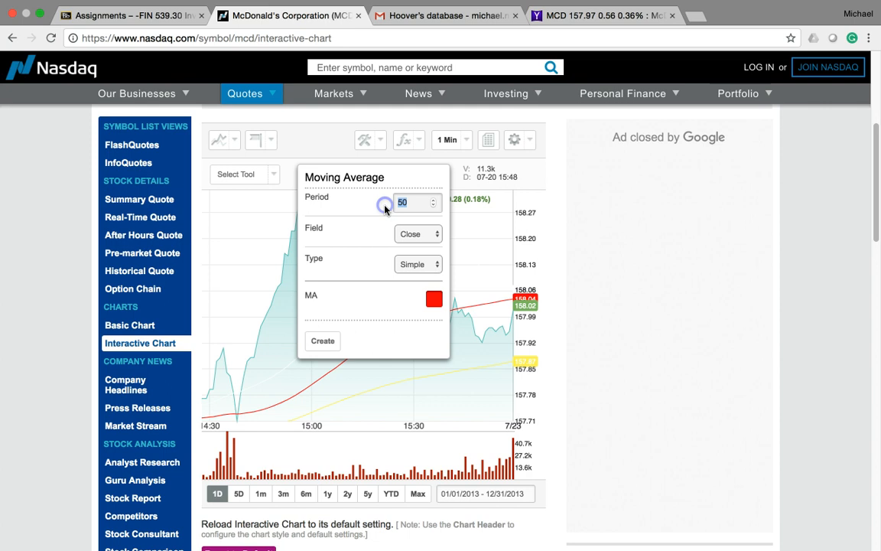
text(200)
click(434, 306)
click(406, 397)
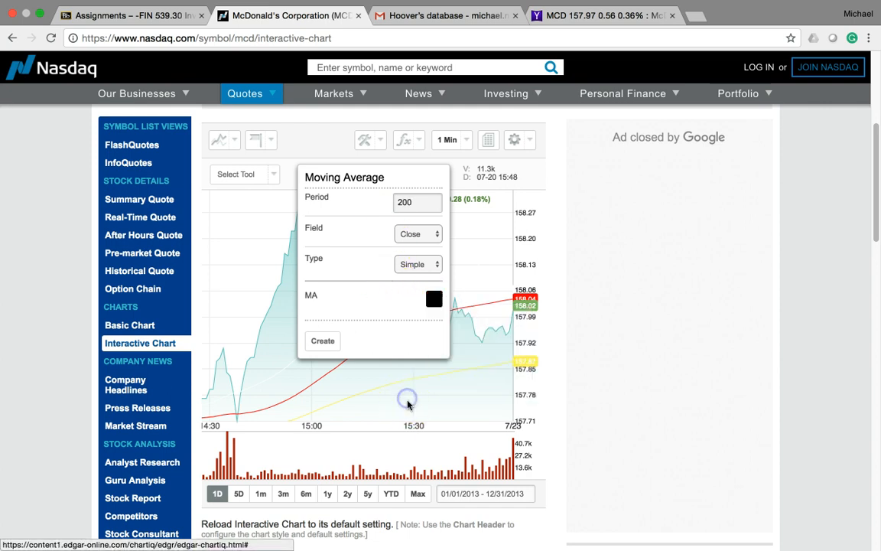
click(322, 342)
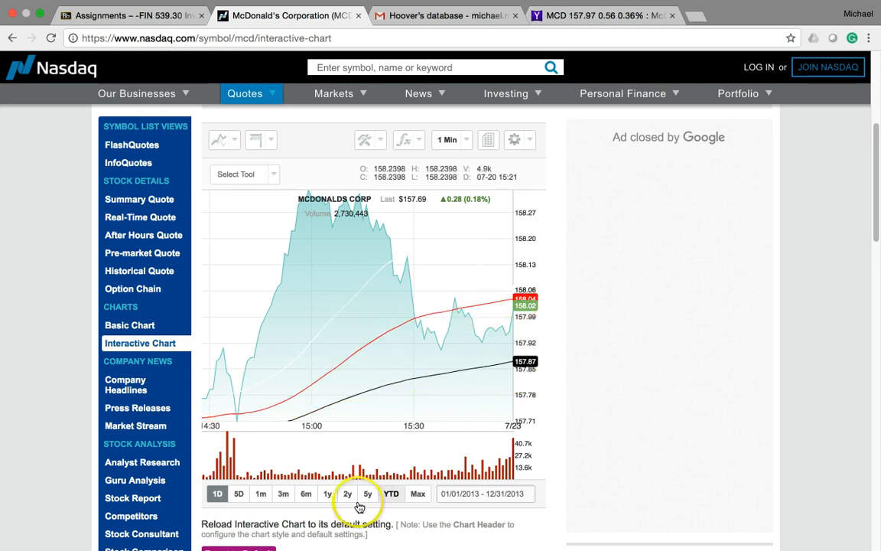
Set the chart's time range to 1 year and delete the 50- and 100-period moving averages
click(327, 496)
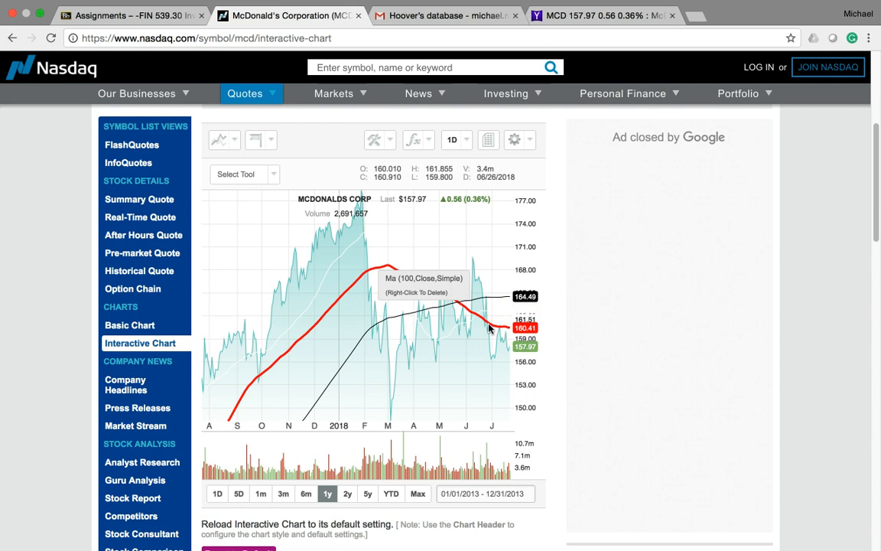
click(527, 297)
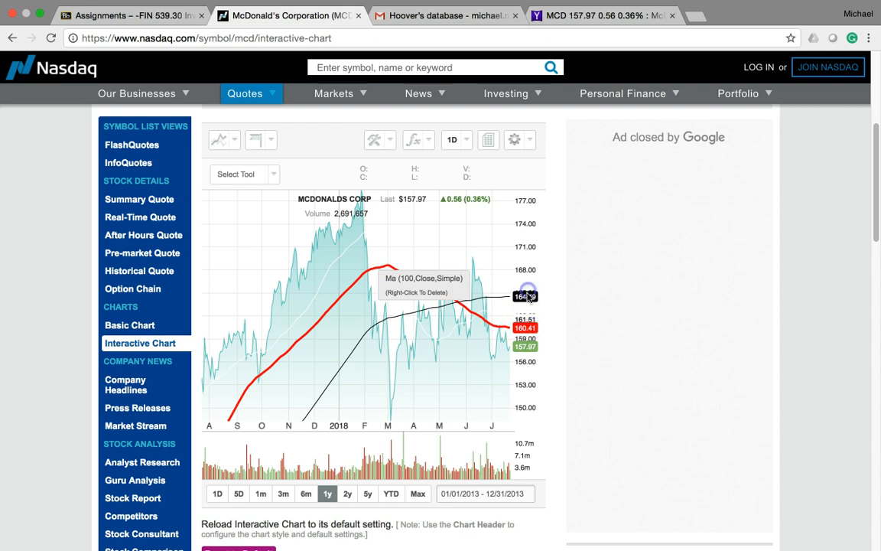
click(468, 312)
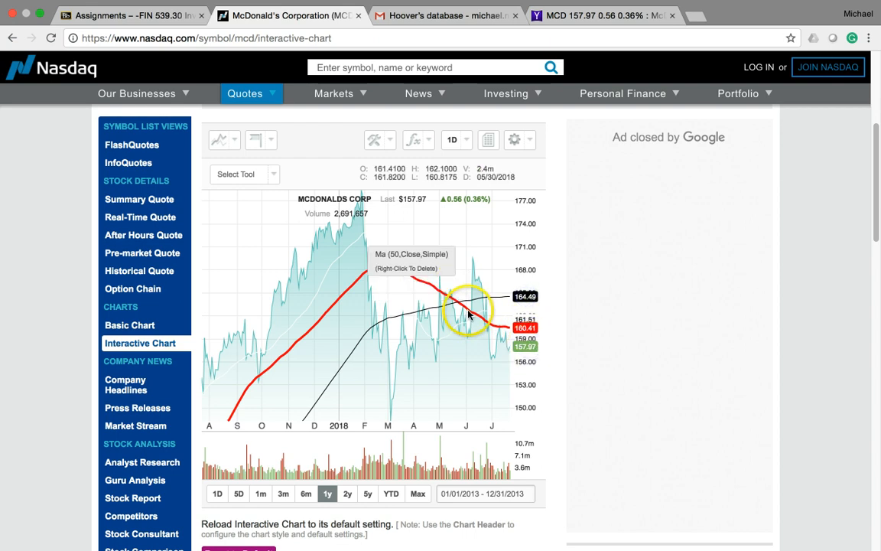
right_click(507, 329)
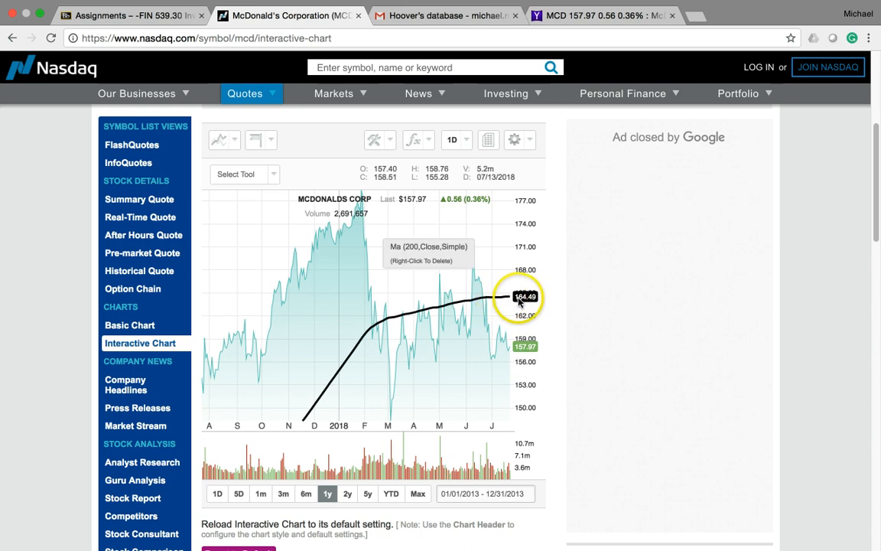
Add a simple Moving Average with a period of 100 on the close, keeping its line red
click(411, 145)
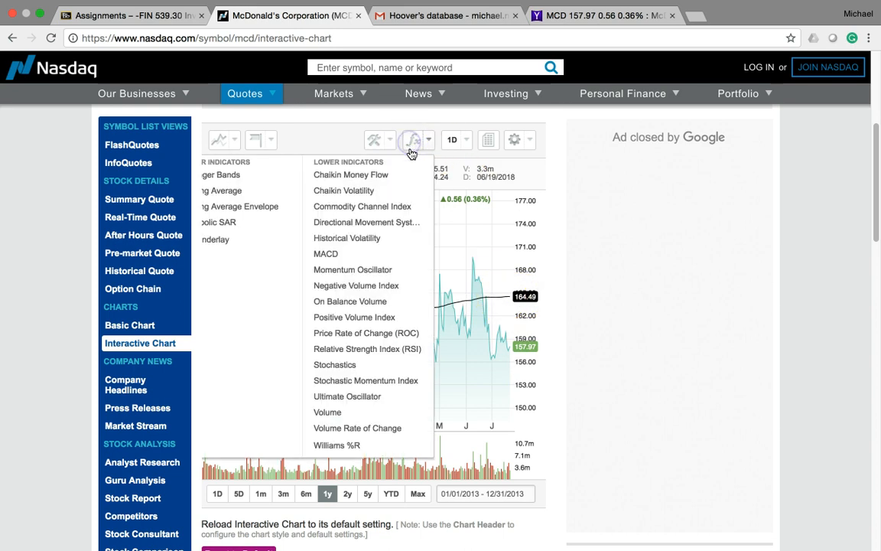
click(232, 190)
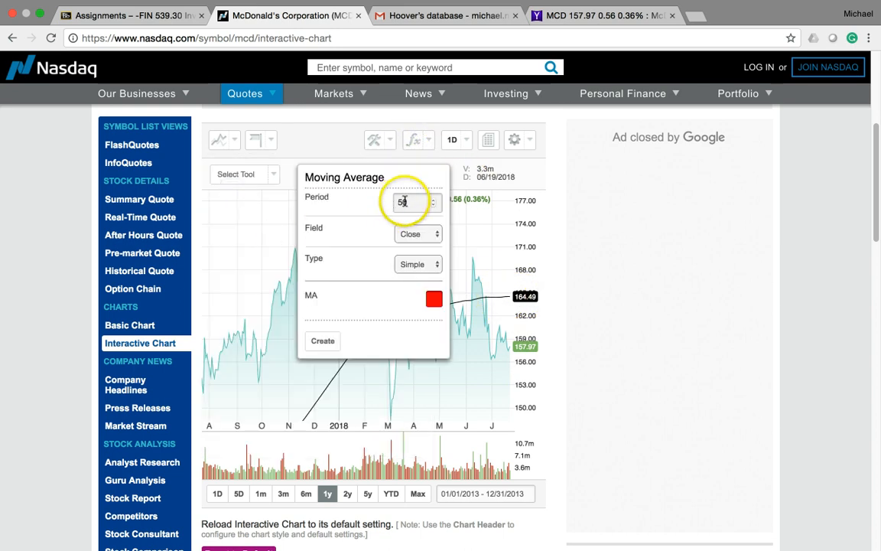
text(100)
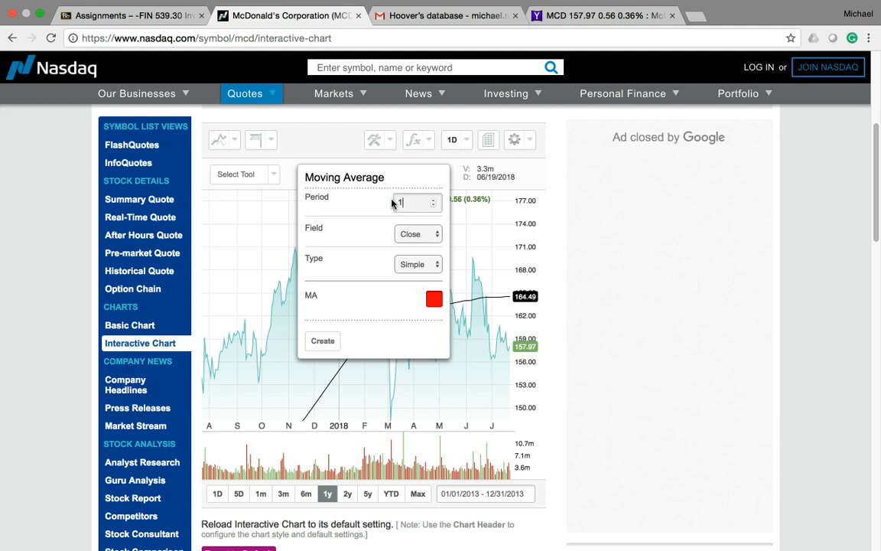
click(324, 341)
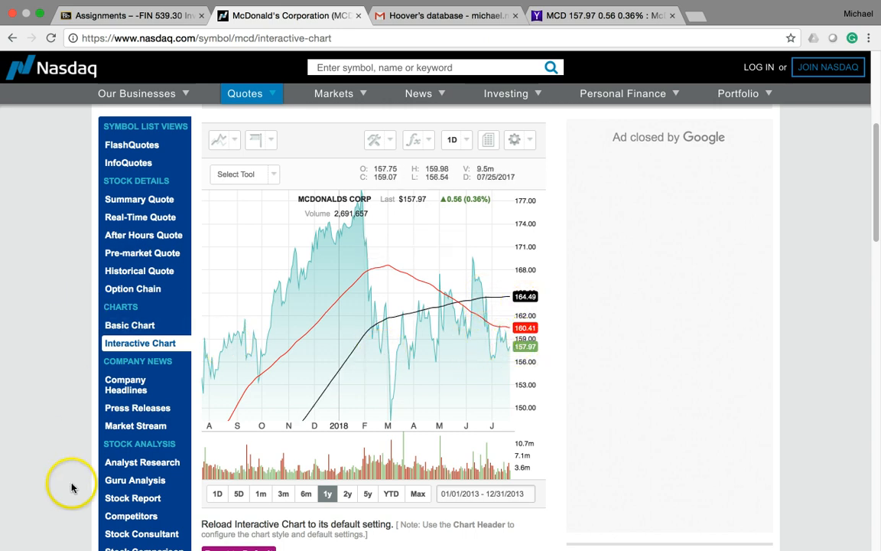
Close the Shake Shack Google search window and arrange the Nasdaq chart window beside the Excel spreadsheet
mouse_move(383, 539)
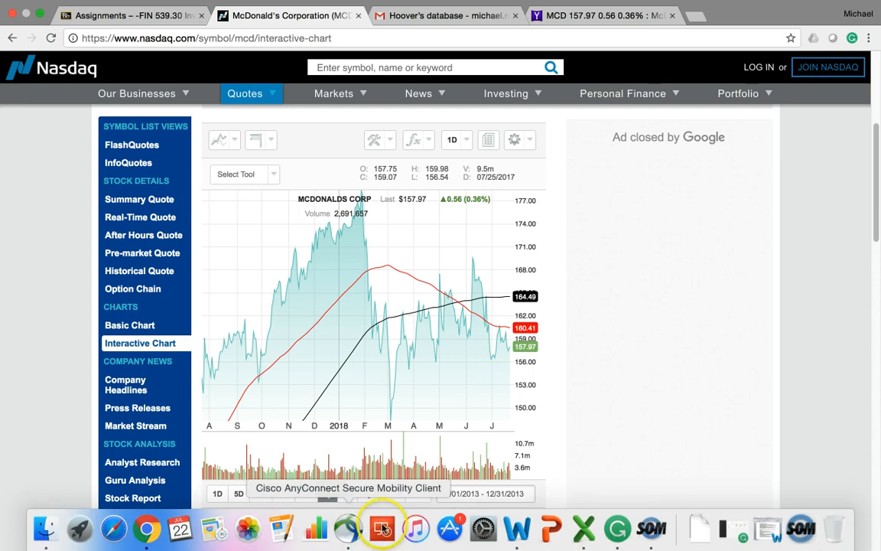
click(586, 528)
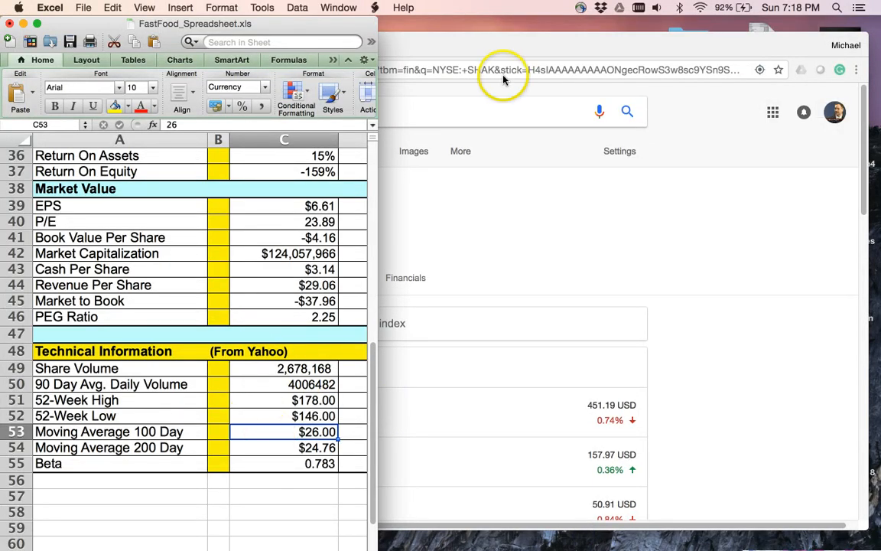
drag(486, 52, 498, 61)
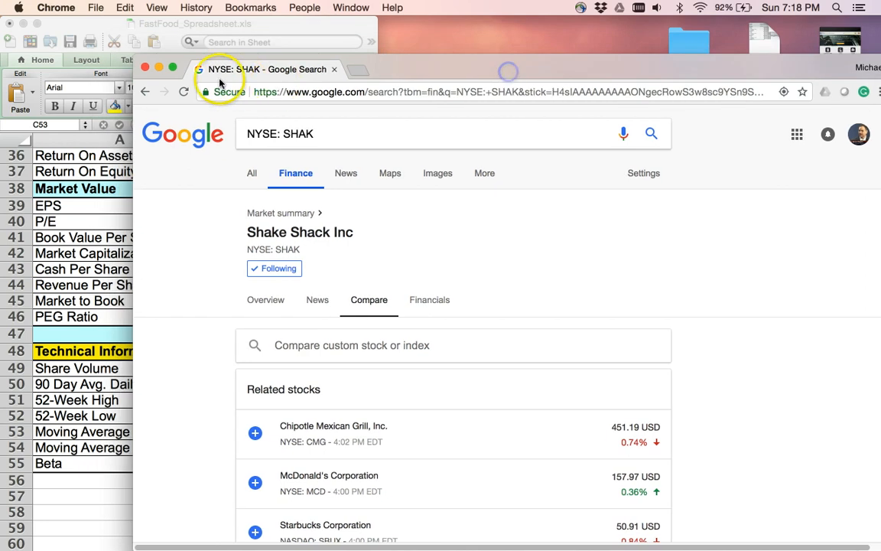
click(145, 70)
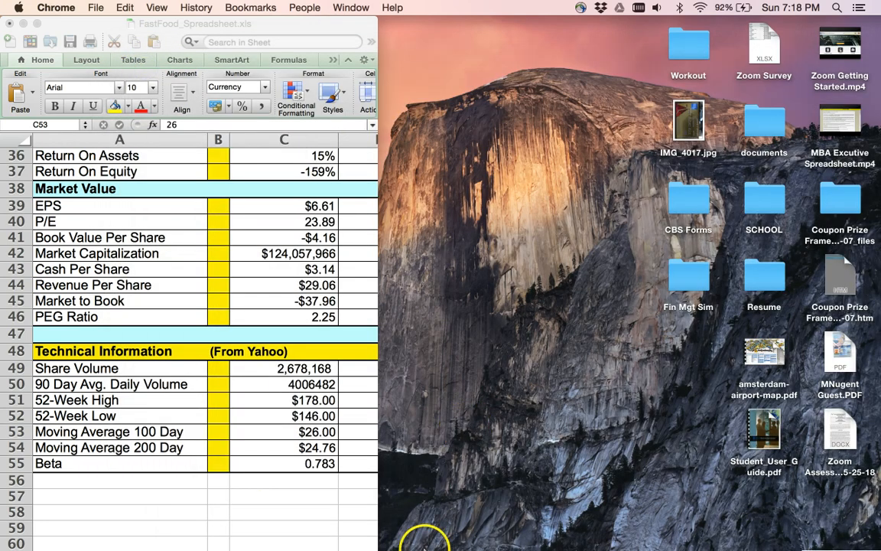
mouse_move(248, 532)
click(141, 535)
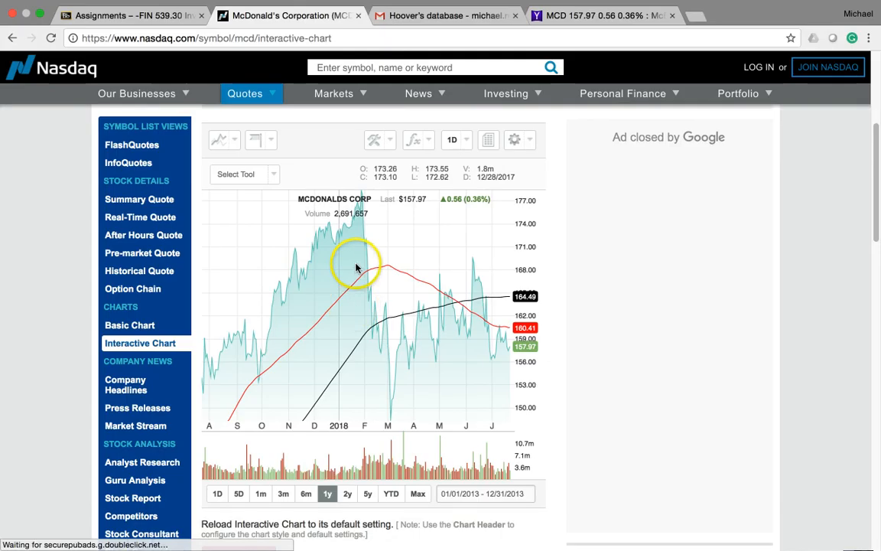
click(44, 15)
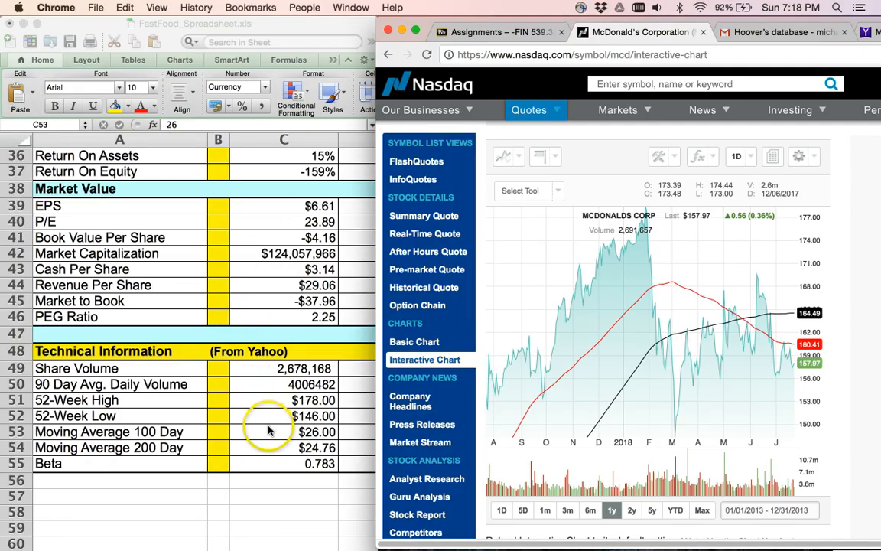
Enter 164.49 for Moving Average 100 Day and 160.41 for Moving Average 200 Day in McDonald's column
click(270, 432)
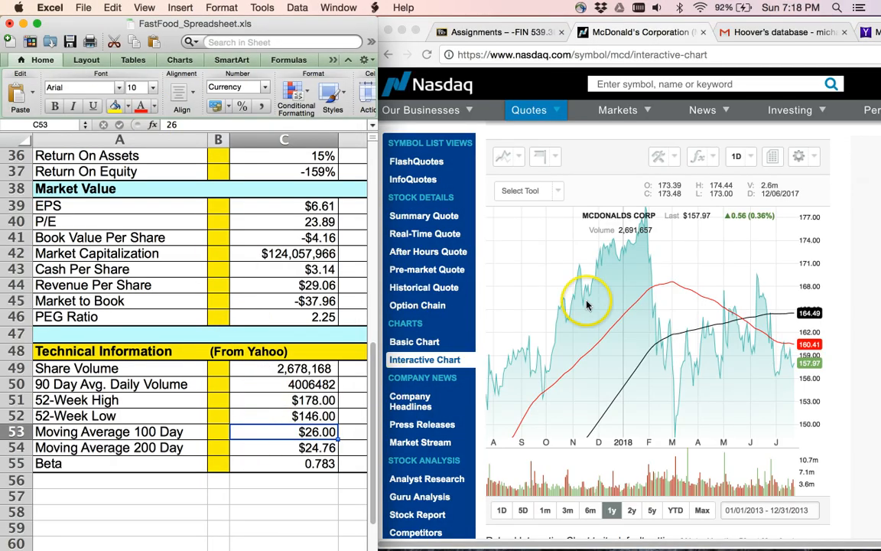
click(780, 317)
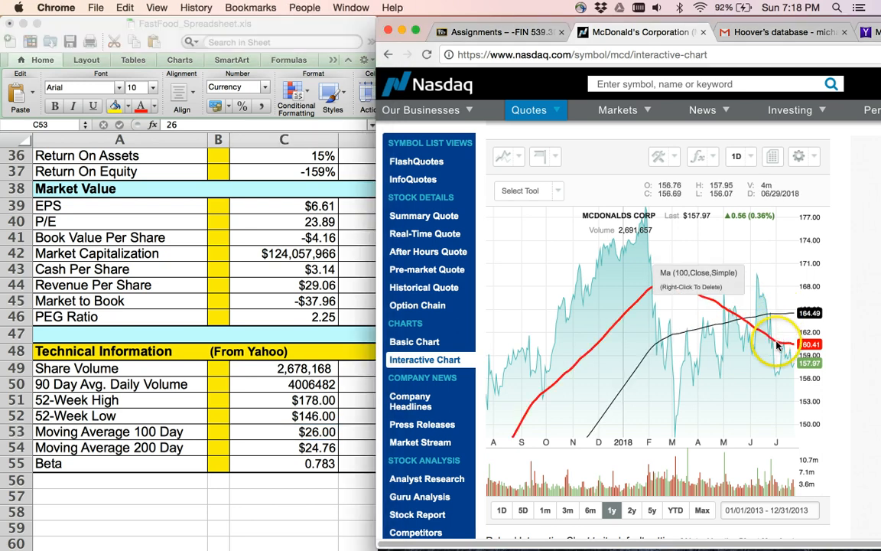
click(277, 431)
text(164.49)
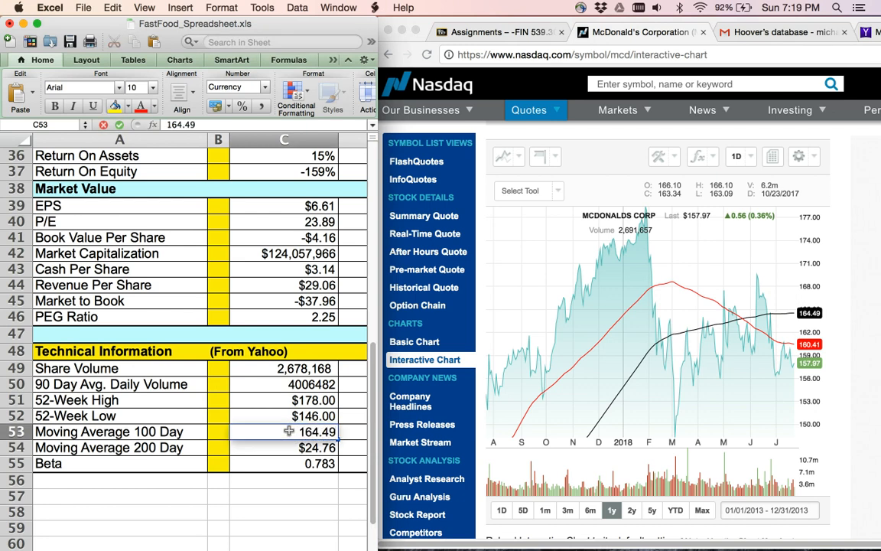
key(Return)
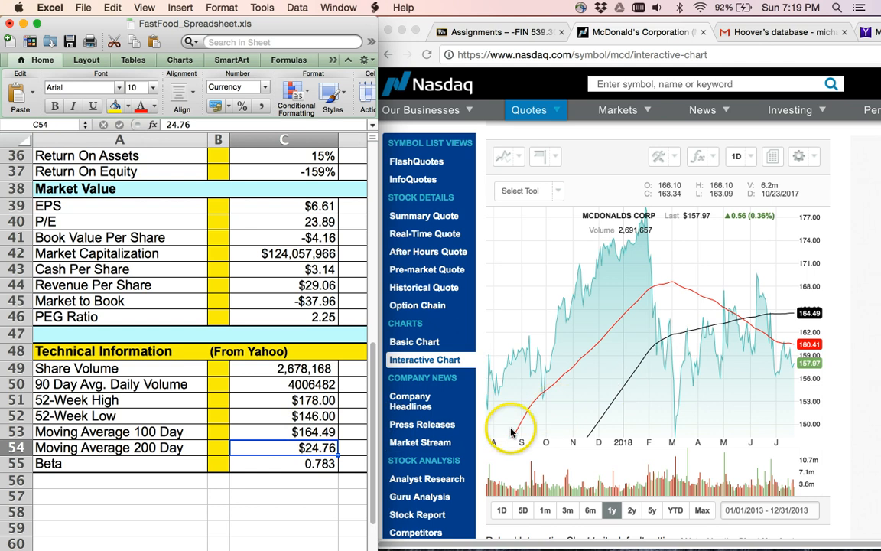
text(160.)
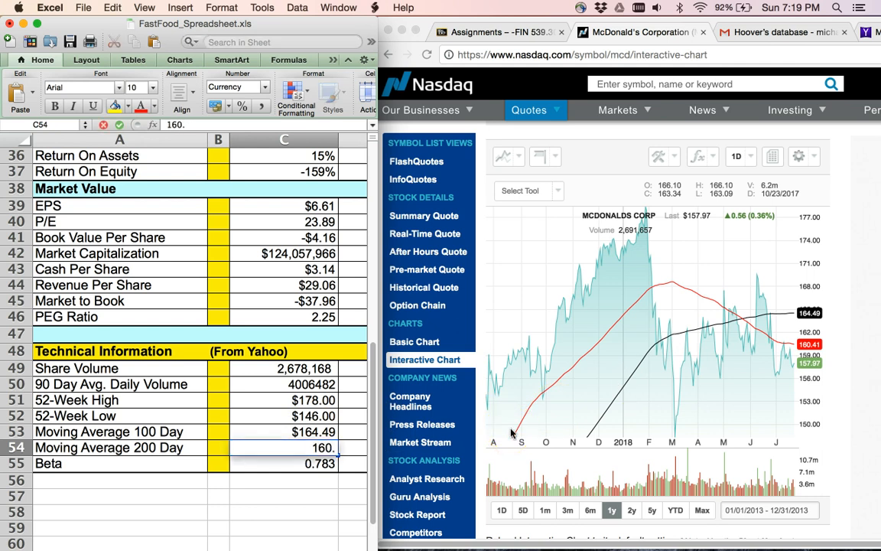
text(41)
key(Return)
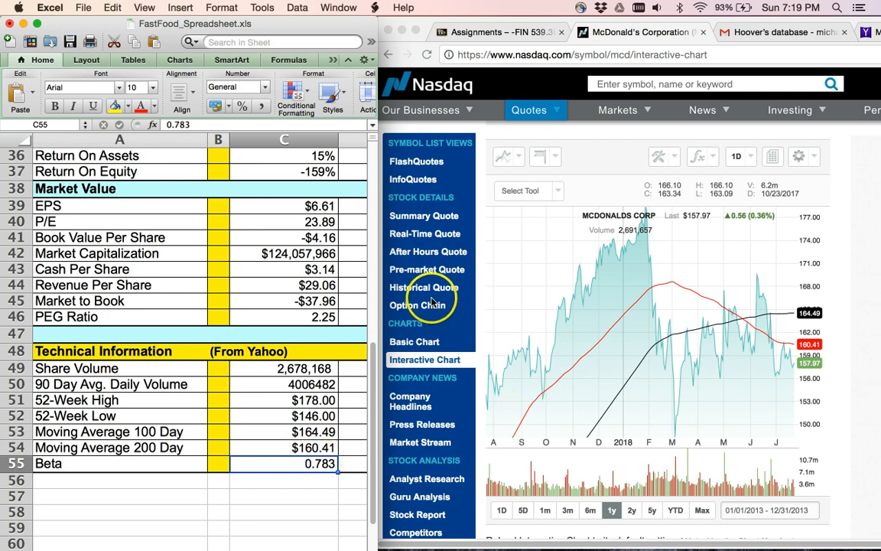
Look up McDonald's beta in the Nasdaq Summary Quote and enter .72 in the spreadsheet's Beta row
click(425, 221)
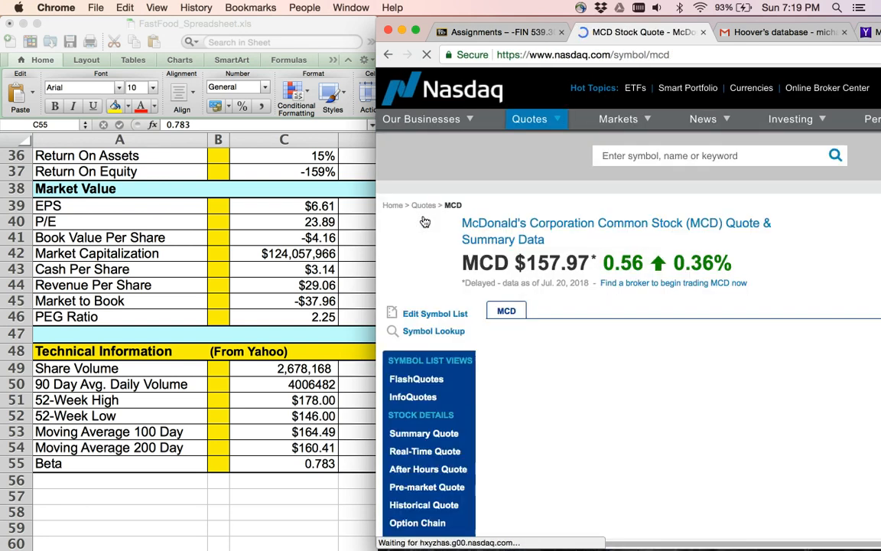
scroll(585, 361, down, 3)
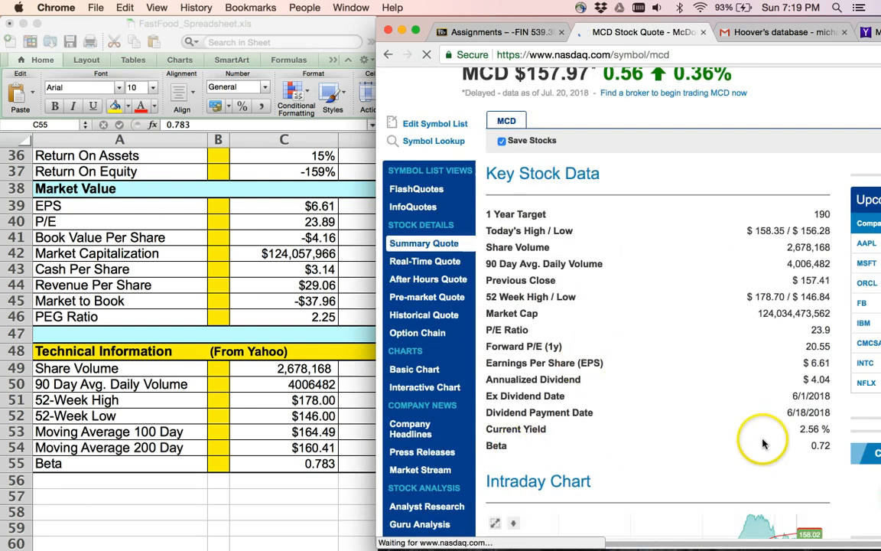
click(306, 469)
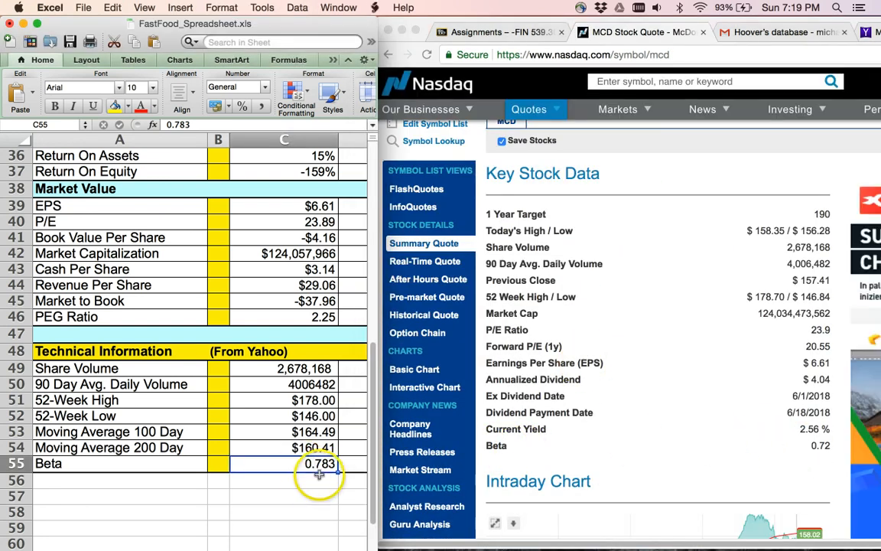
text(.7)
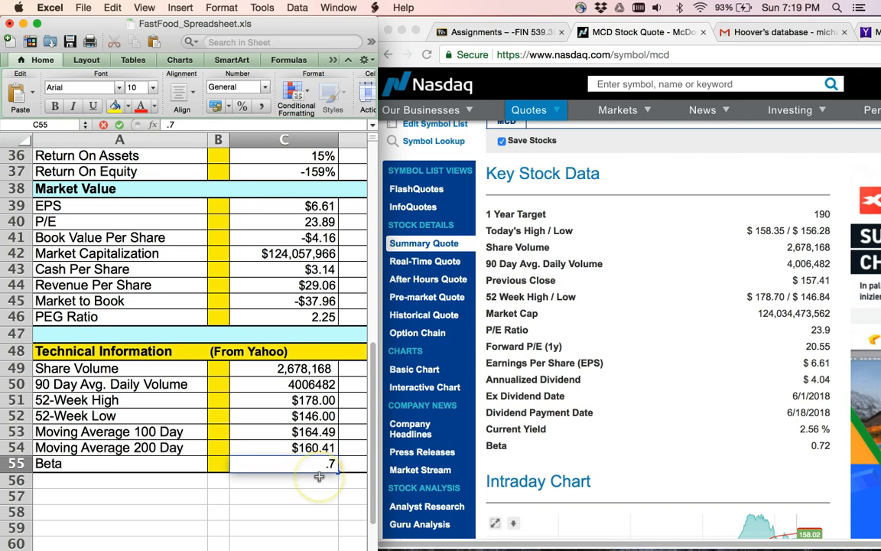
key(Return)
key(Return)
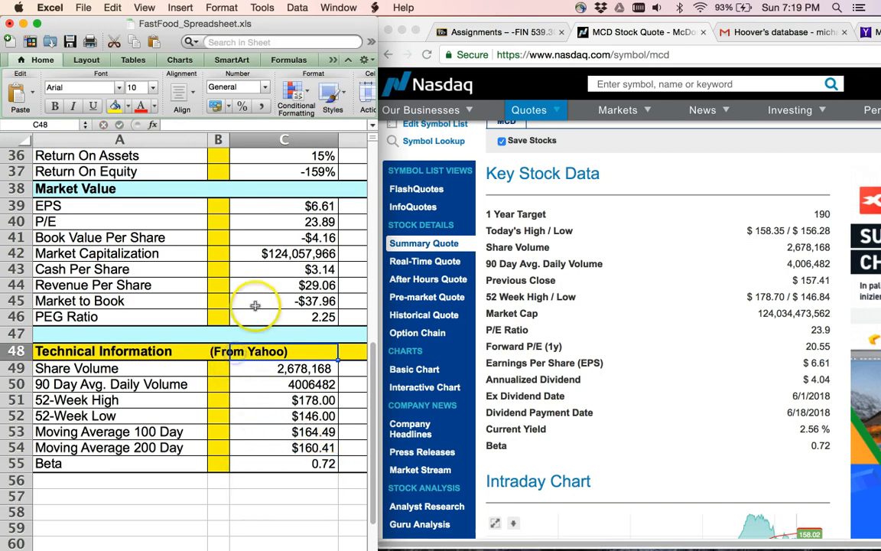
click(107, 352)
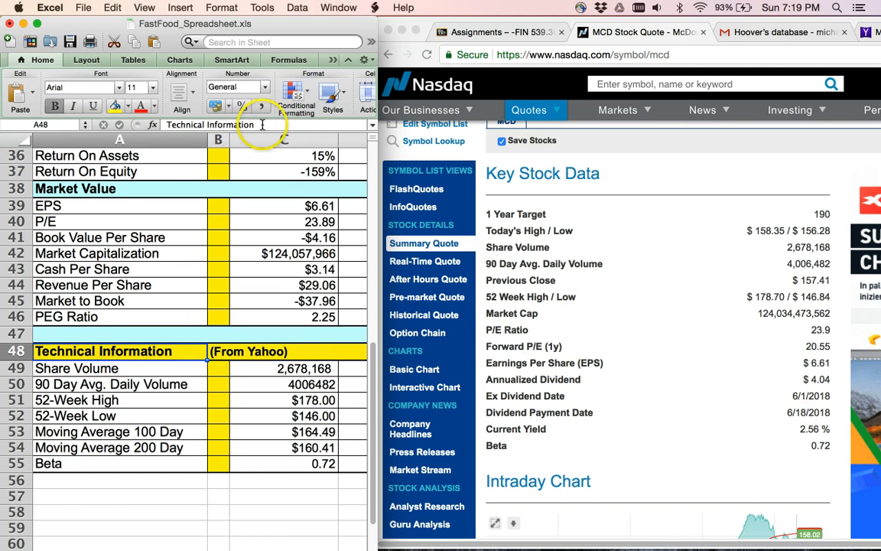
click(218, 352)
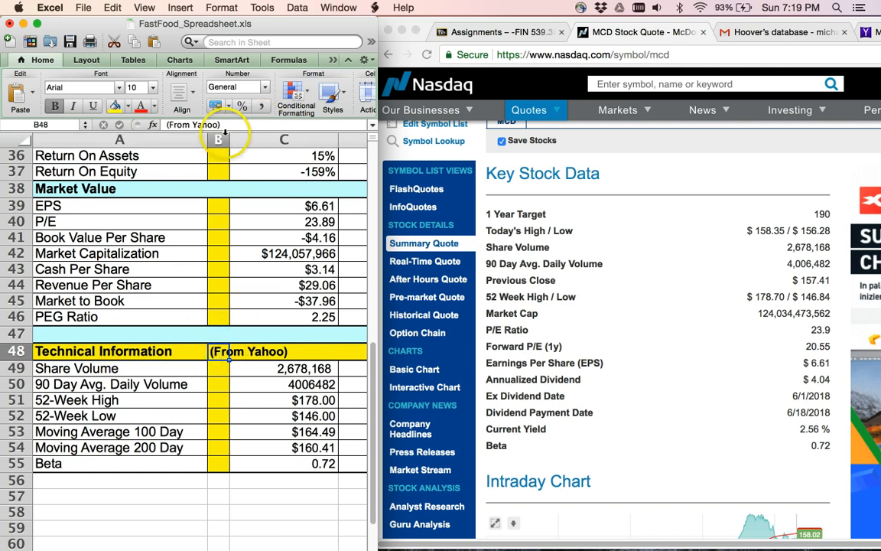
click(229, 125)
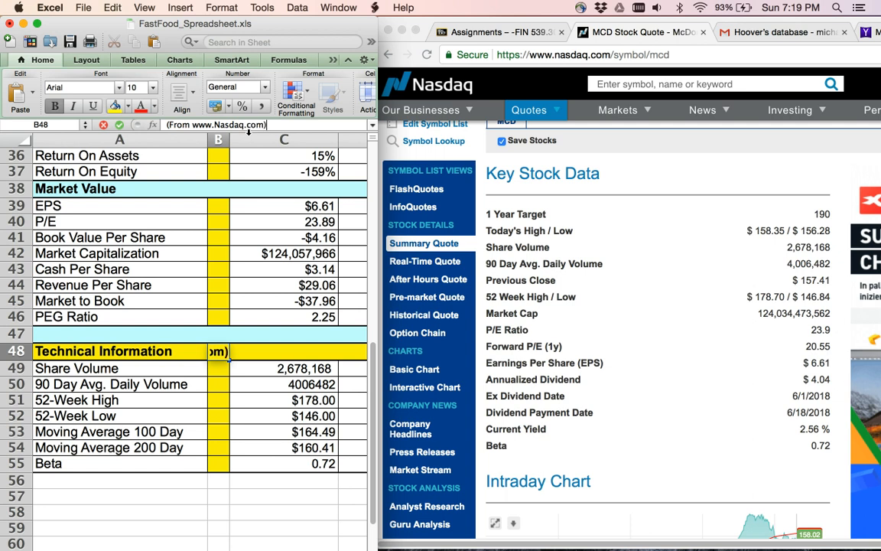
key(Return)
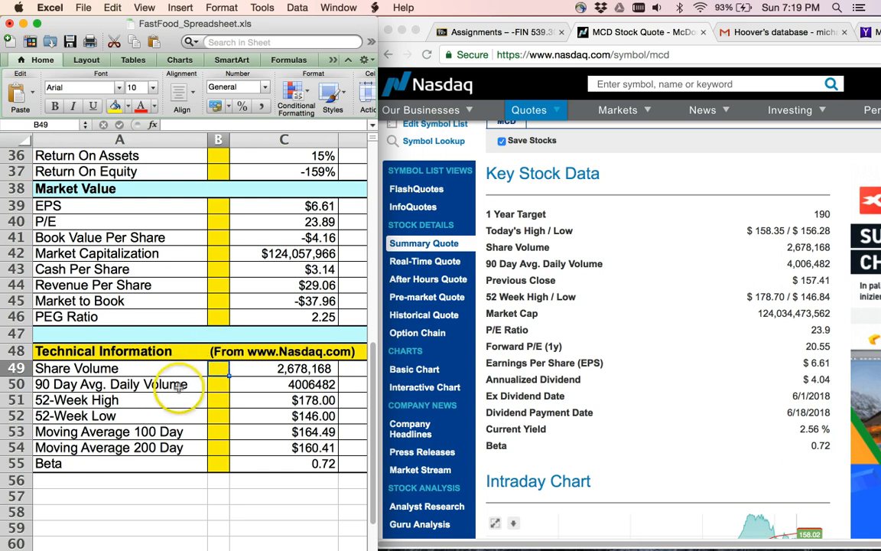
Review McDonald's column, checking the Current Ratio, Quick Ratio and Net Working Capital formulas and the technical figures
scroll(177, 334, up, 3)
scroll(142, 336, up, 6)
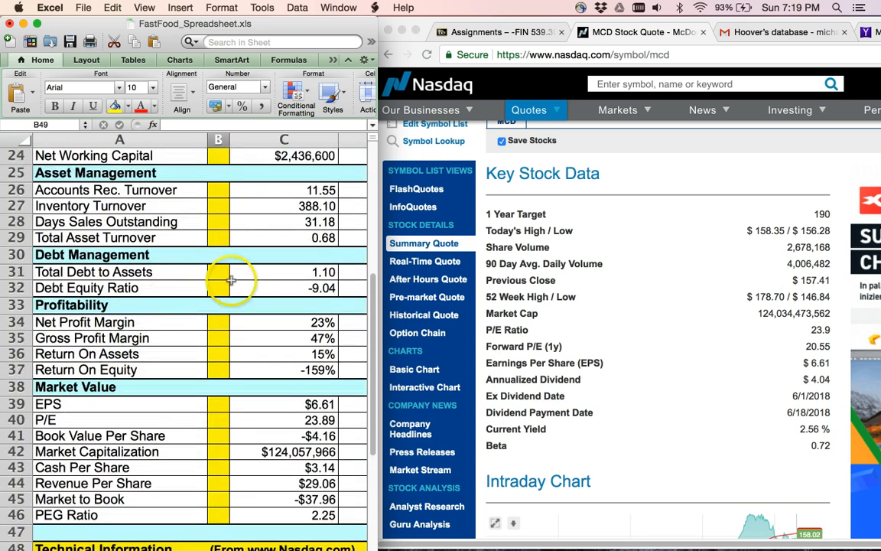
click(301, 224)
click(298, 240)
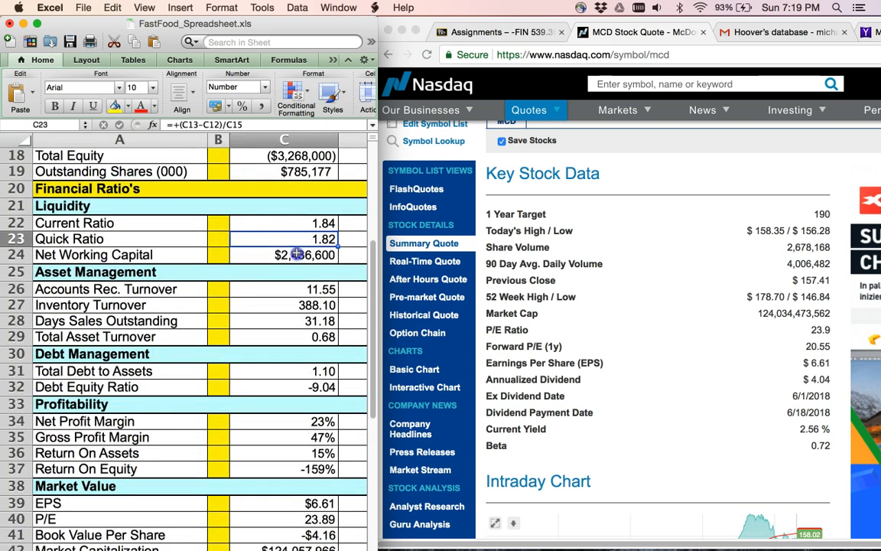
click(296, 255)
scroll(271, 326, down, 11)
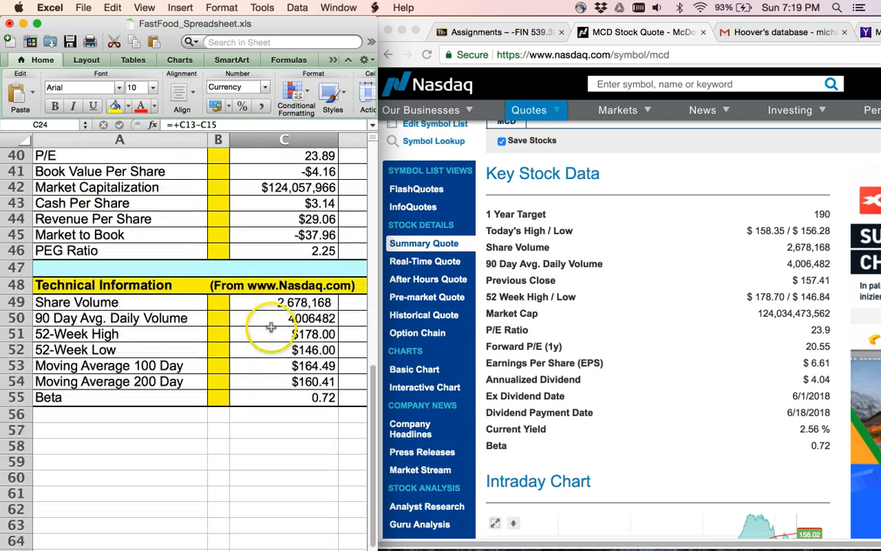
scroll(270, 326, down, 5)
scroll(271, 327, up, 20)
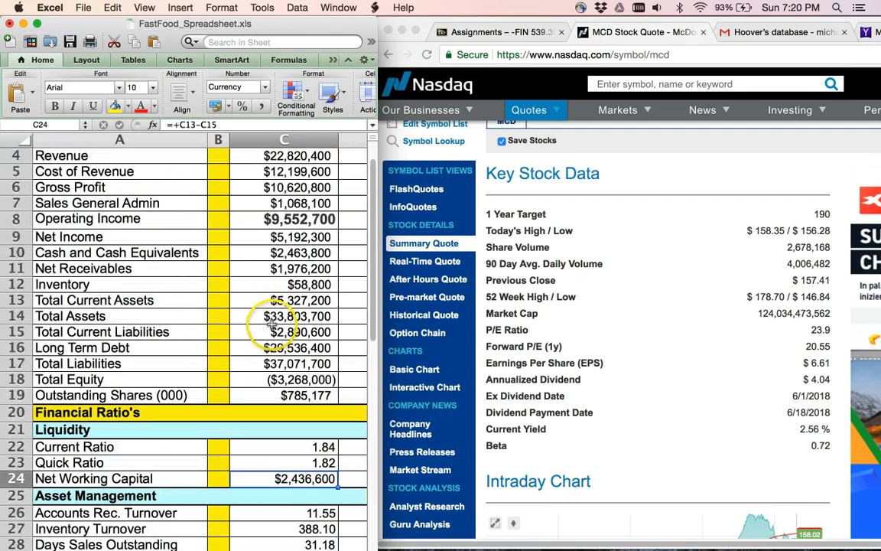
scroll(271, 327, up, 1)
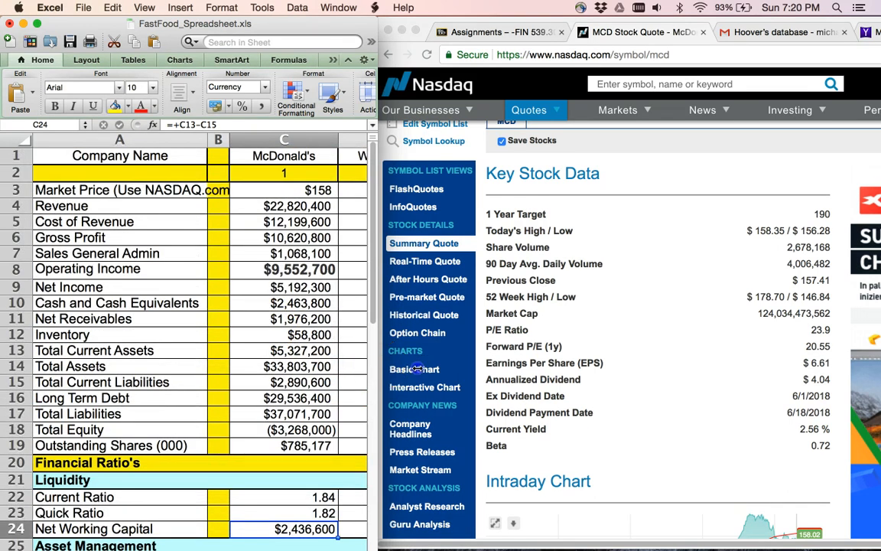
Shift the spreadsheet window so Wendy's column shows beside the browser, and open the Nasdaq quote for Wendy's Company (WEN)
drag(417, 368, 461, 368)
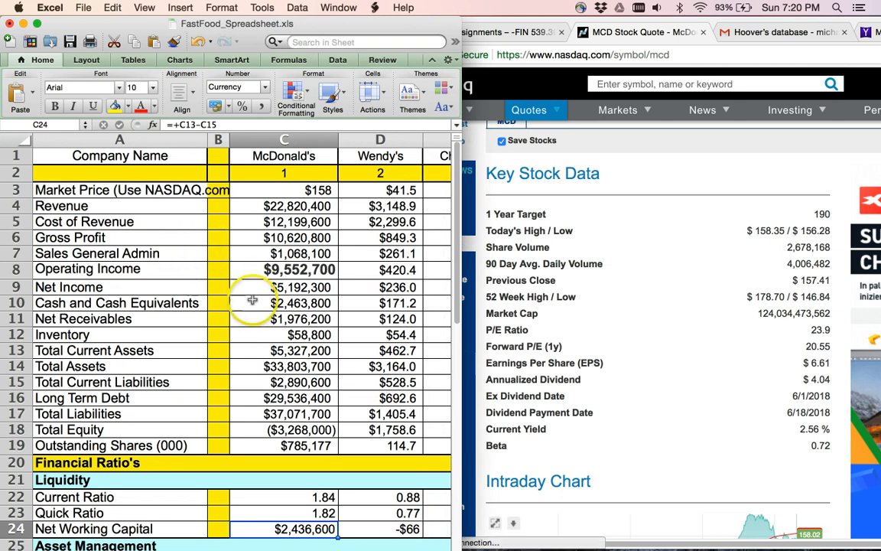
drag(295, 25, 212, 26)
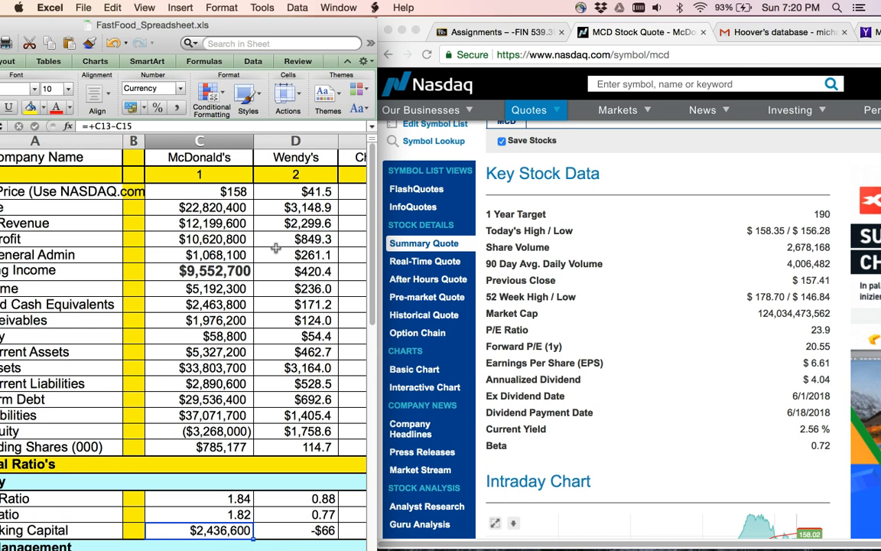
click(615, 85)
text(wed)
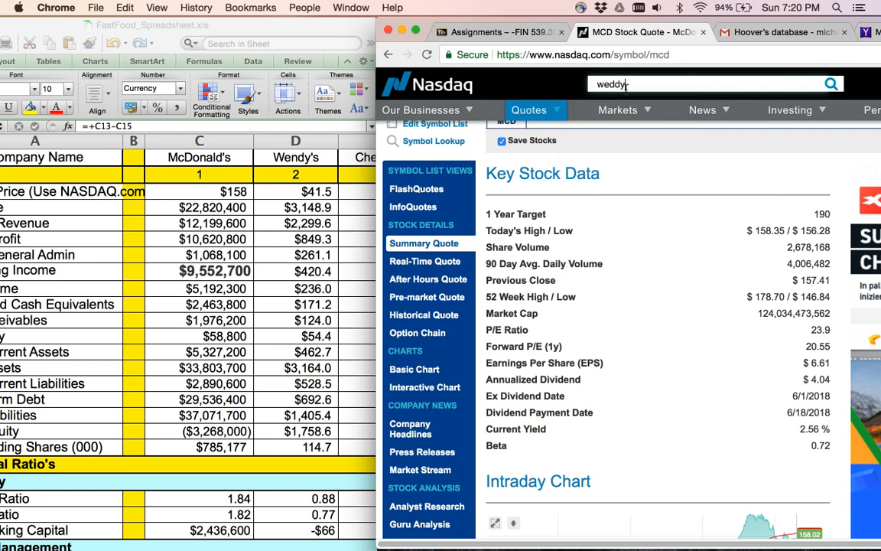
key(BackSpace)
text(ndy)
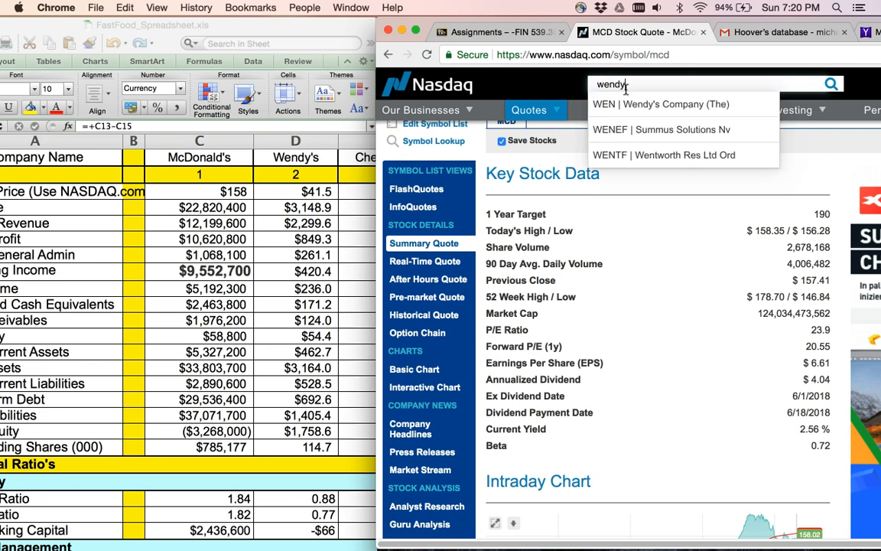
click(612, 104)
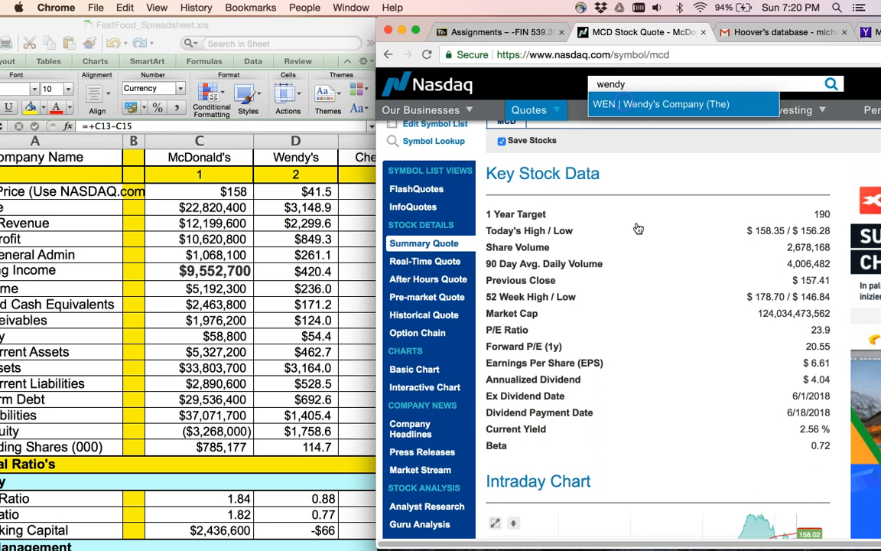
key(Return)
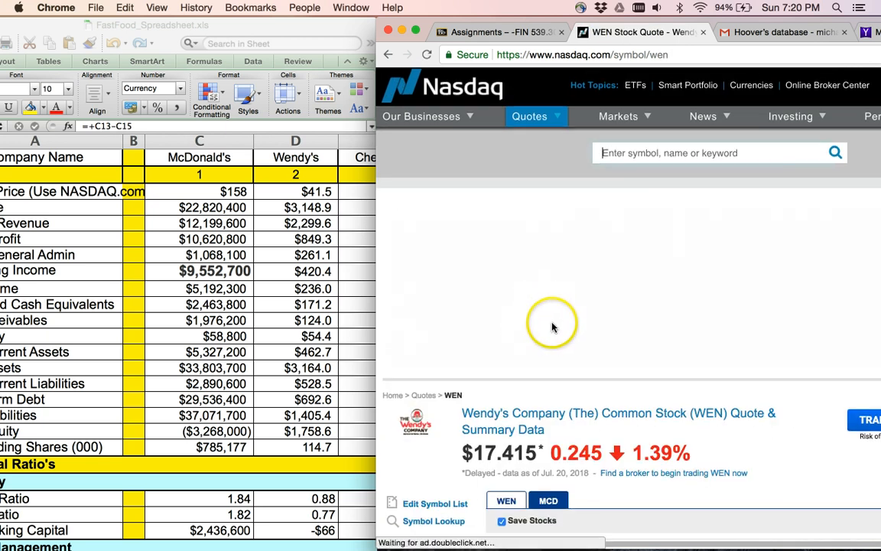
scroll(539, 276, down, 3)
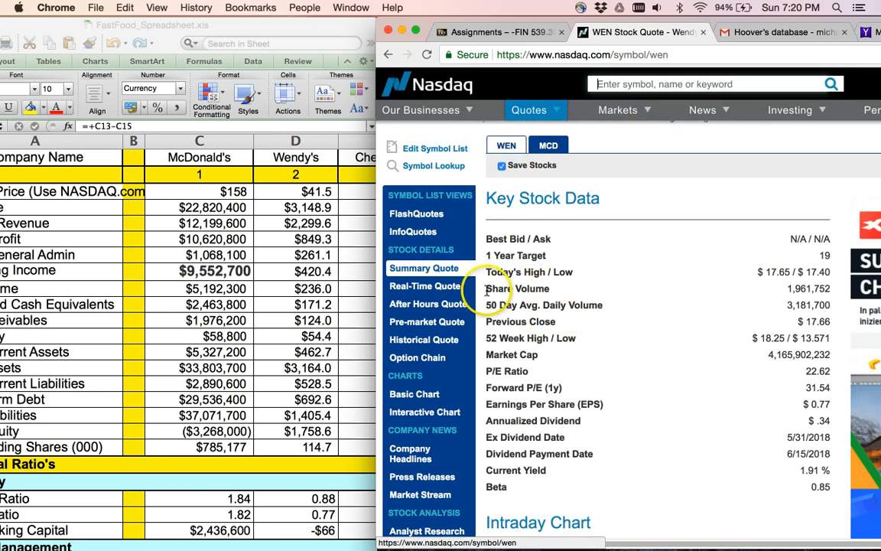
scroll(428, 429, down, 1)
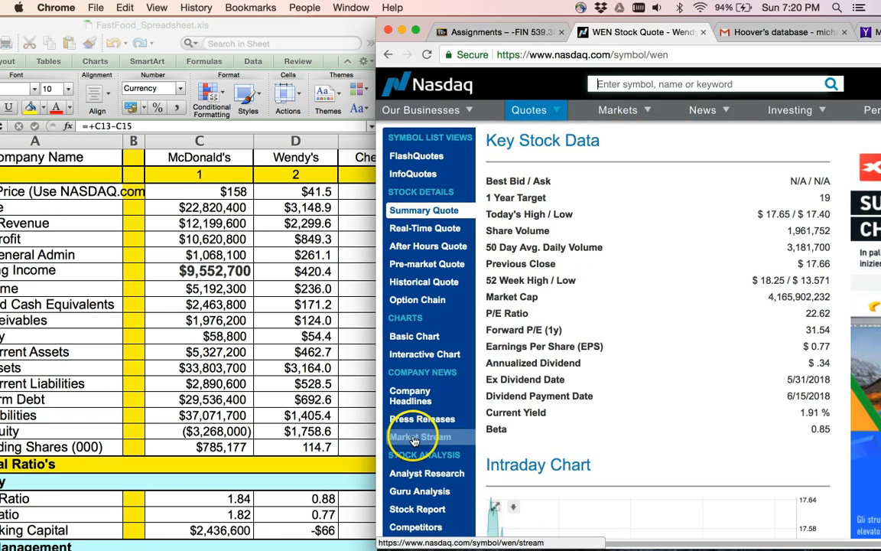
scroll(413, 467, up, 3)
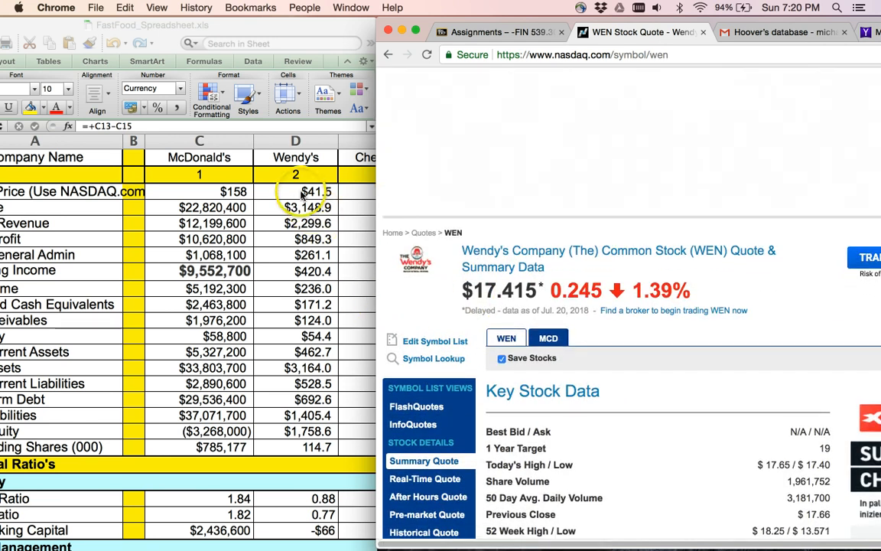
click(302, 191)
double_click(301, 190)
click(306, 192)
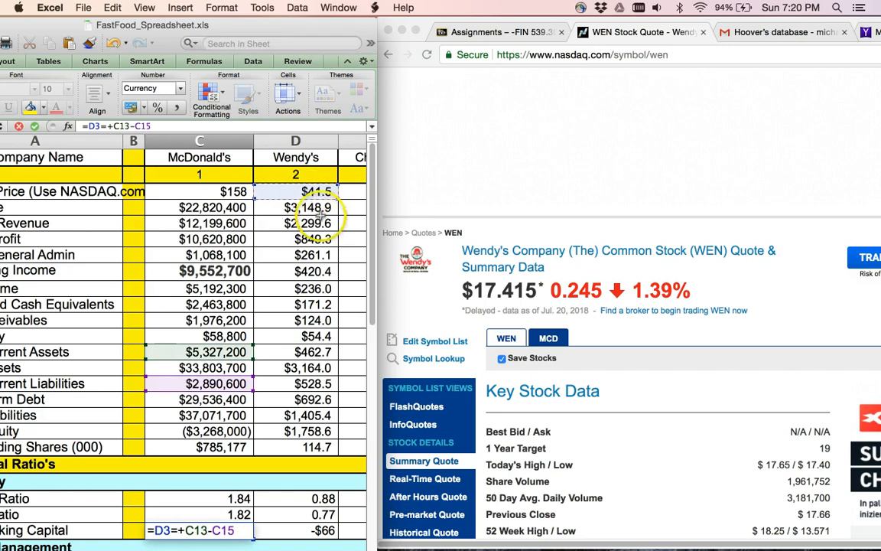
key(Escape)
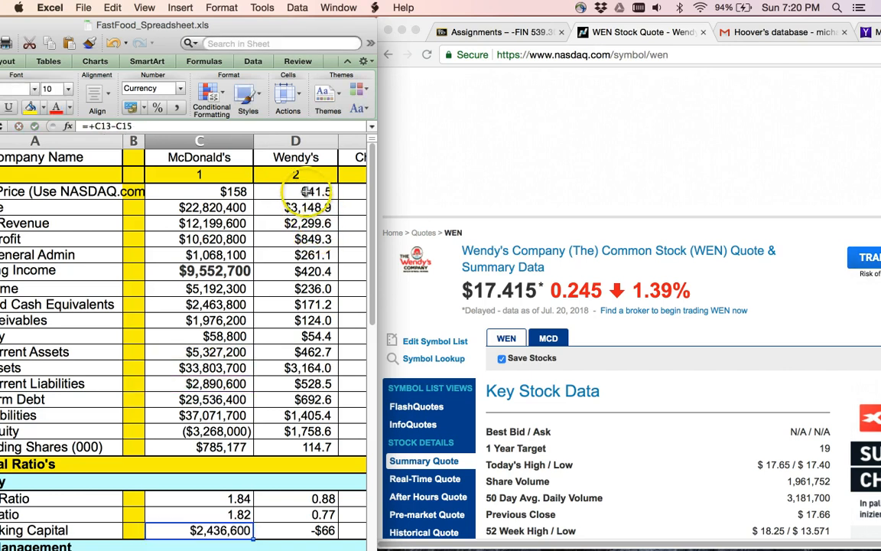
Set Wendy's Market Price in the spreadsheet to 17.41
click(313, 192)
text(17.41)
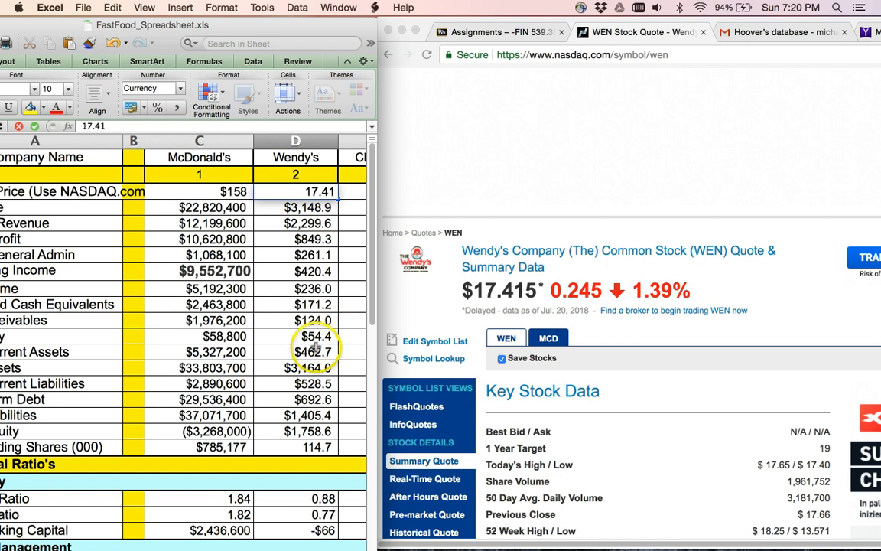
click(306, 271)
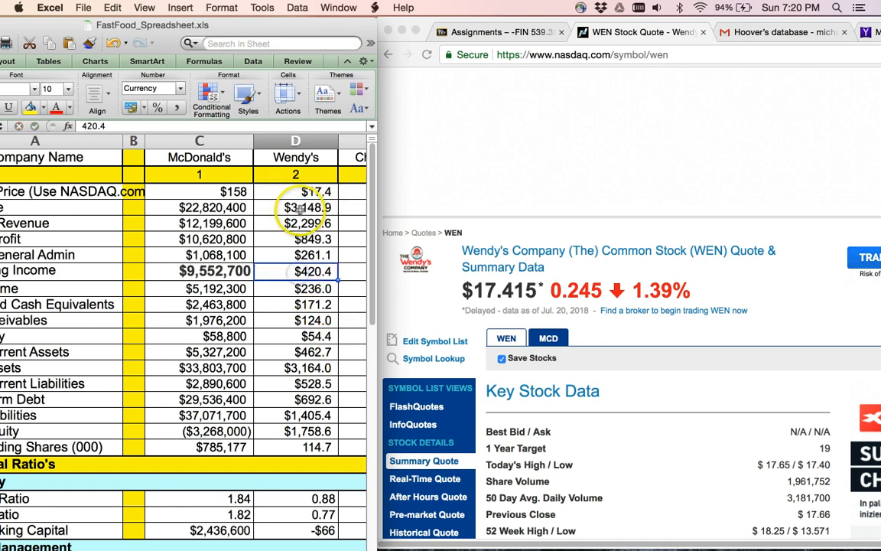
Move the spreadsheet window to reveal the row labels, and open Wendy's annual income statement on Nasdaq
click(300, 209)
drag(291, 24, 352, 23)
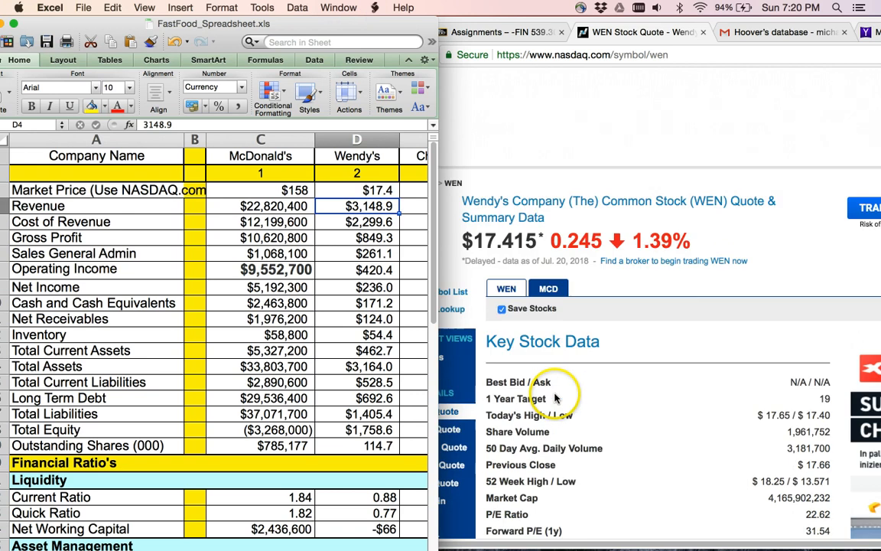
scroll(551, 386, down, 3)
scroll(416, 415, down, 1)
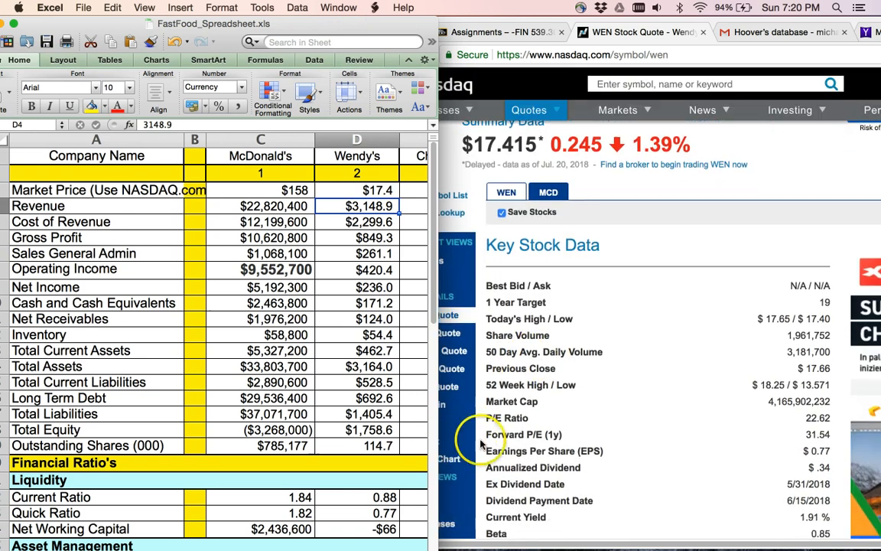
click(538, 373)
scroll(413, 417, down, 5)
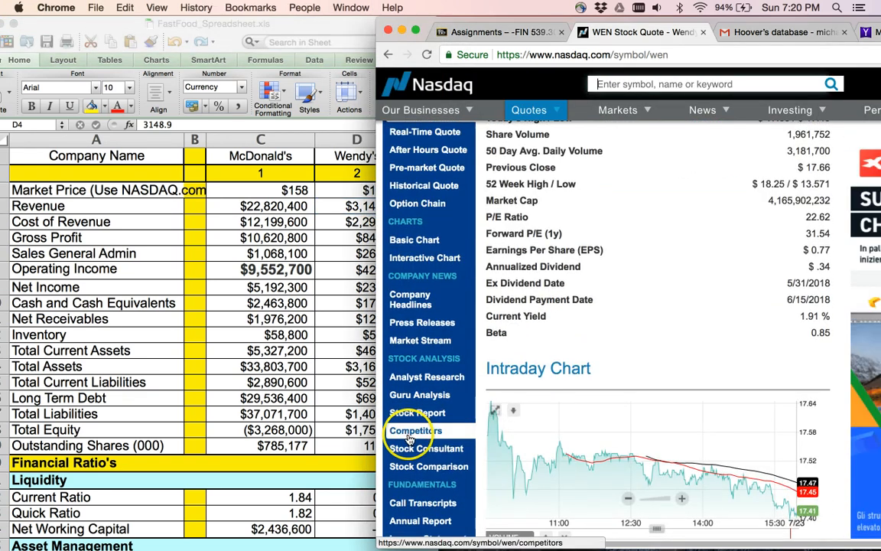
click(413, 469)
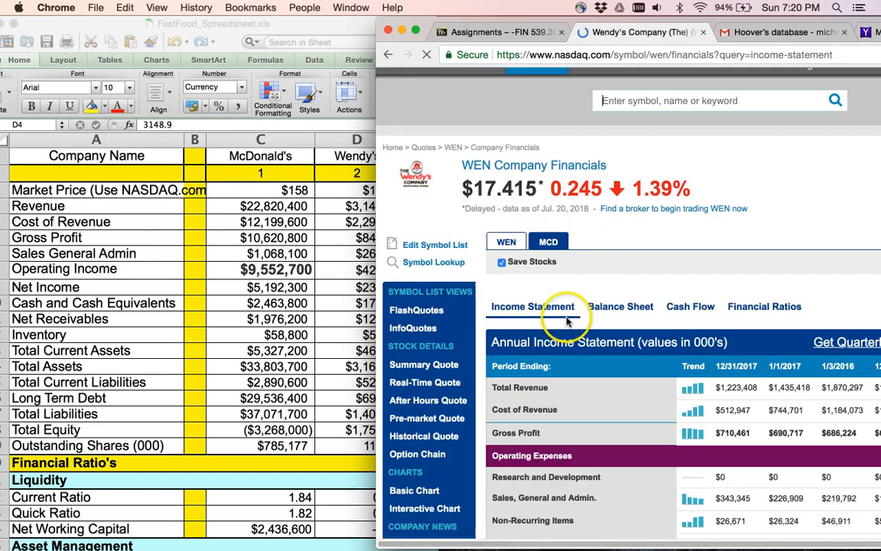
scroll(544, 352, down, 1)
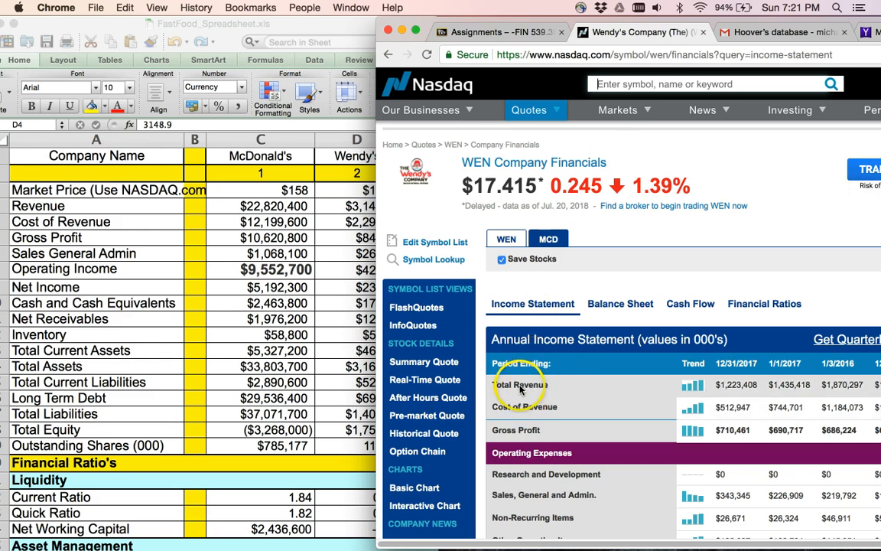
Rename the Revenue row label in A4 as "Total Revenue" to match the Nasdaq income statement
click(31, 205)
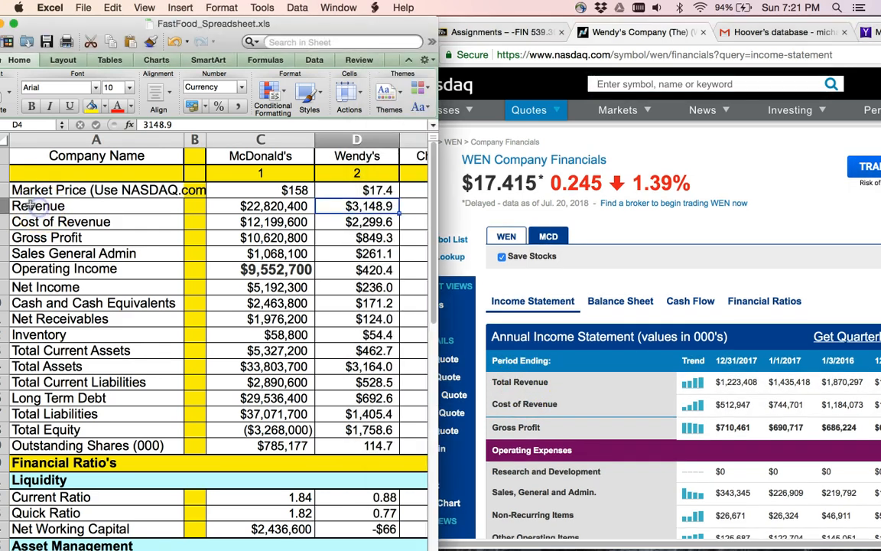
click(17, 206)
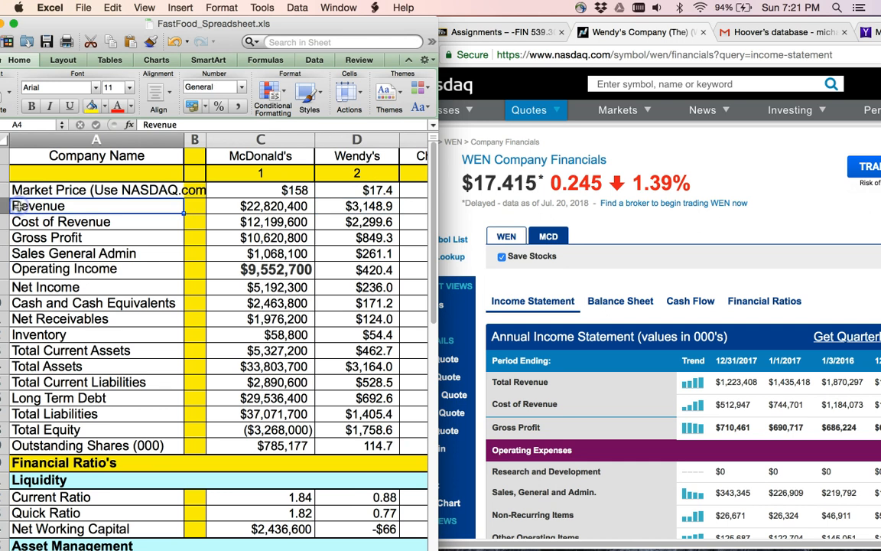
click(141, 124)
text(Total)
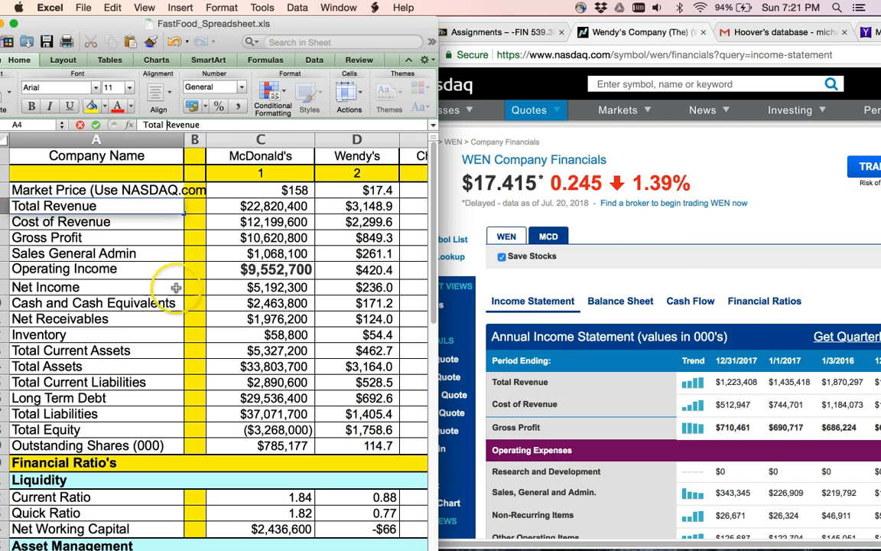
click(146, 291)
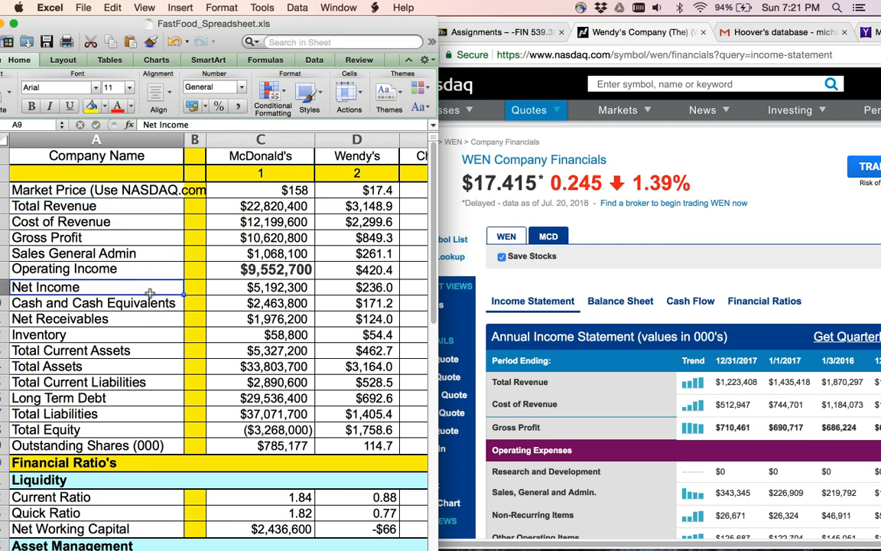
click(142, 287)
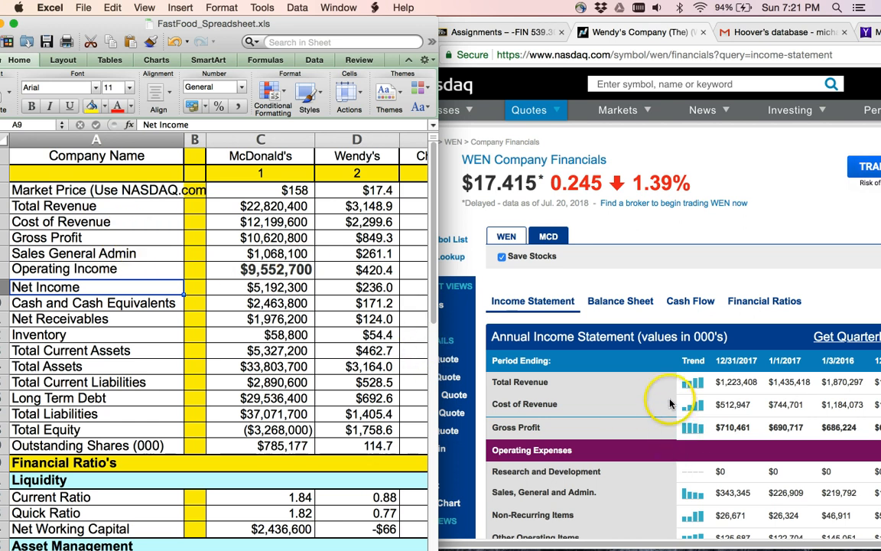
Review the ratio, market value and technical rows for McDonald's and Wendy's, checking McDonald's Debt Equity Ratio and Current Ratio formulas
scroll(670, 403, down, 1)
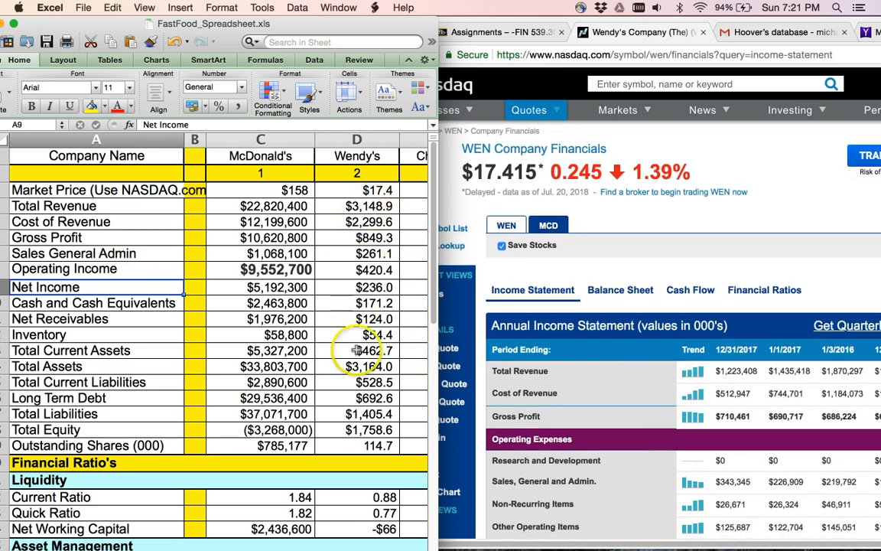
scroll(370, 430, down, 10)
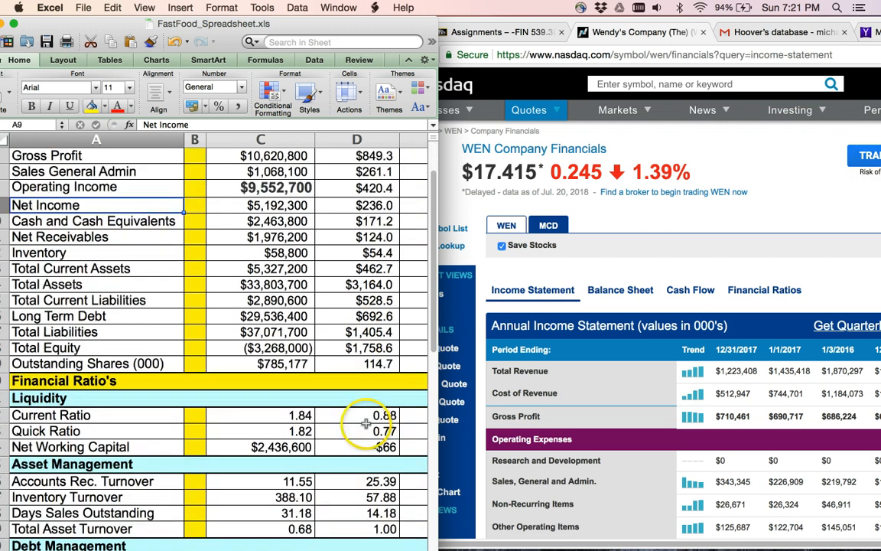
scroll(298, 367, up, 3)
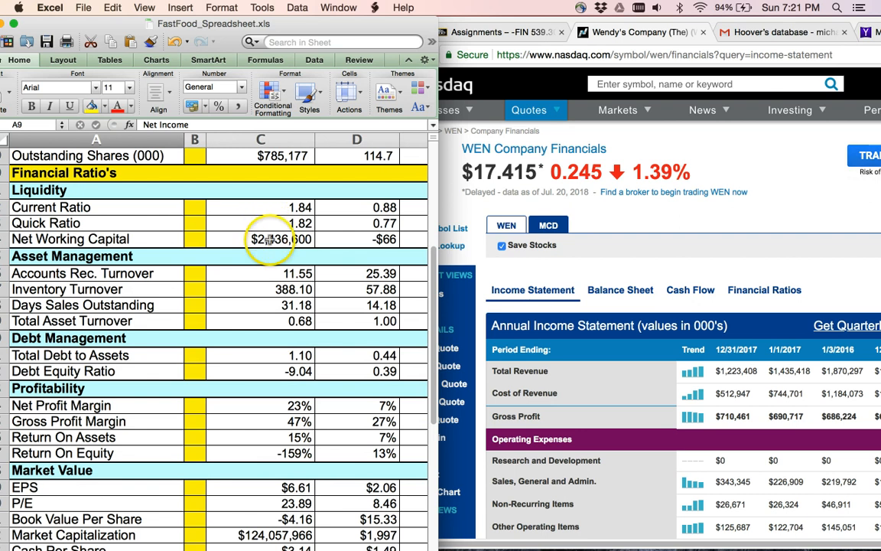
scroll(272, 238, down, 3)
scroll(274, 244, up, 3)
scroll(265, 242, up, 4)
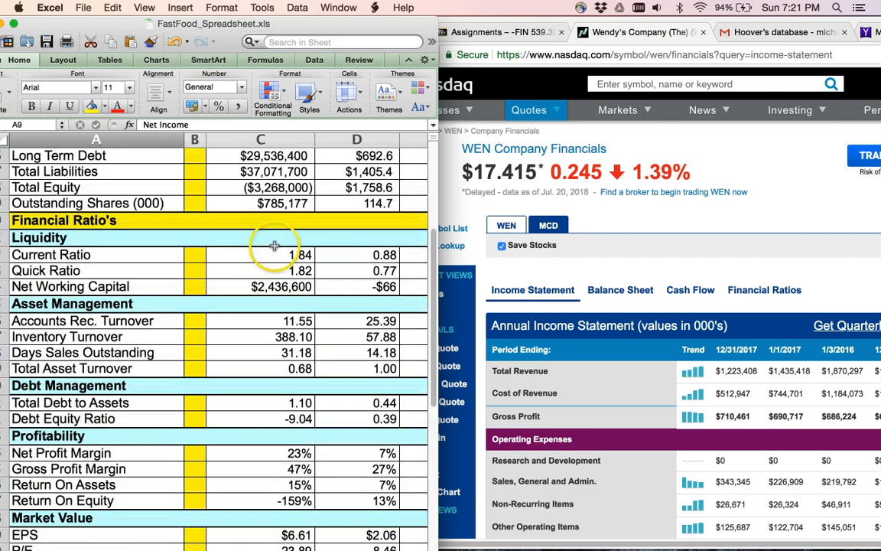
scroll(260, 262, down, 5)
click(262, 287)
key(Down)
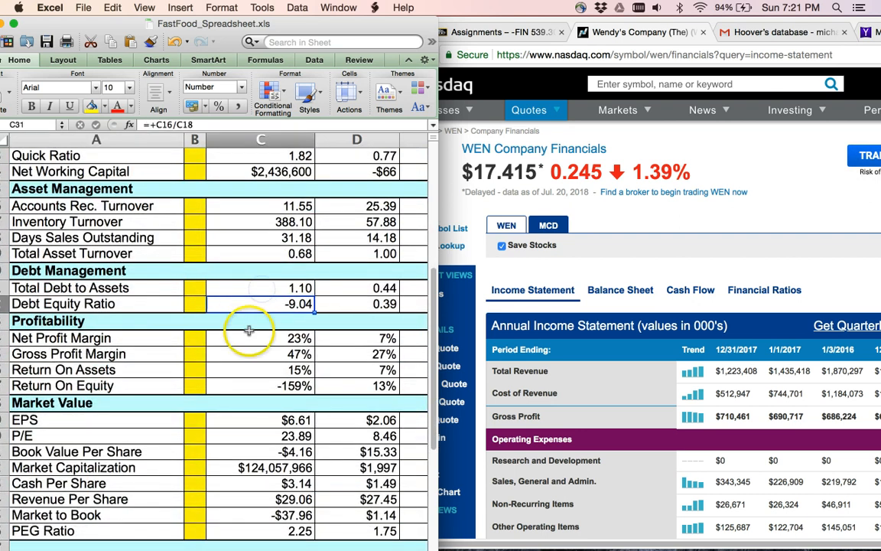
scroll(246, 333, down, 7)
scroll(245, 341, up, 4)
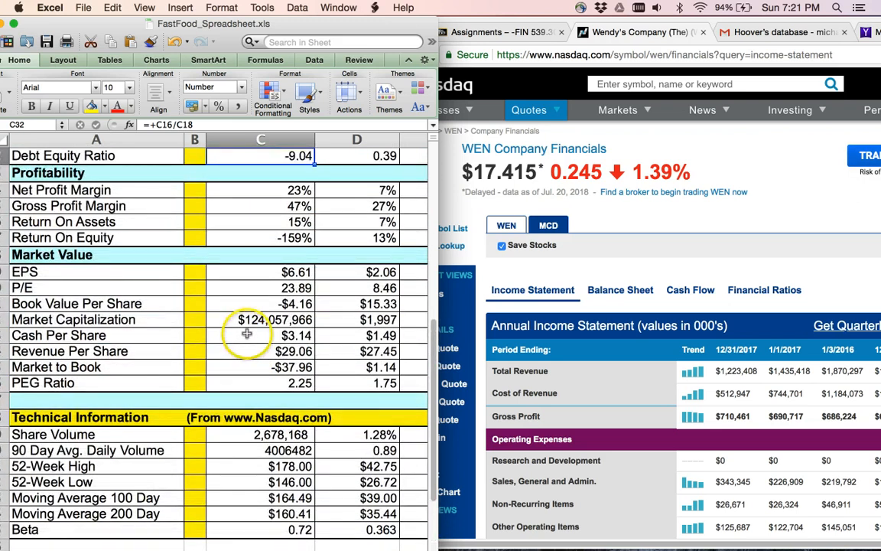
scroll(247, 334, up, 10)
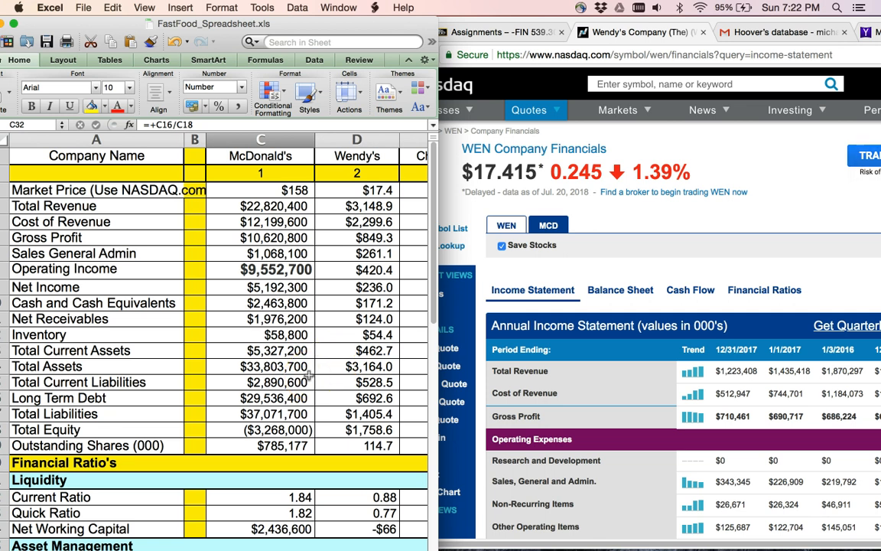
click(292, 497)
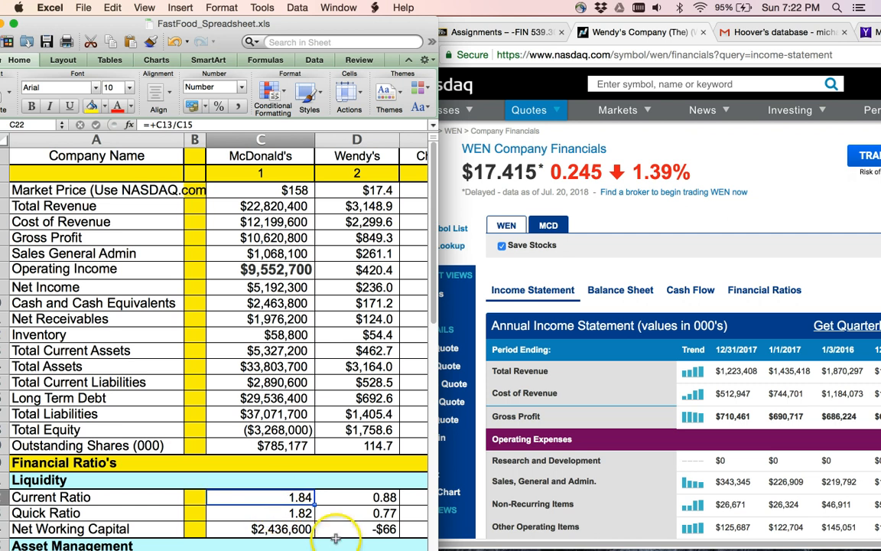
mouse_move(623, 545)
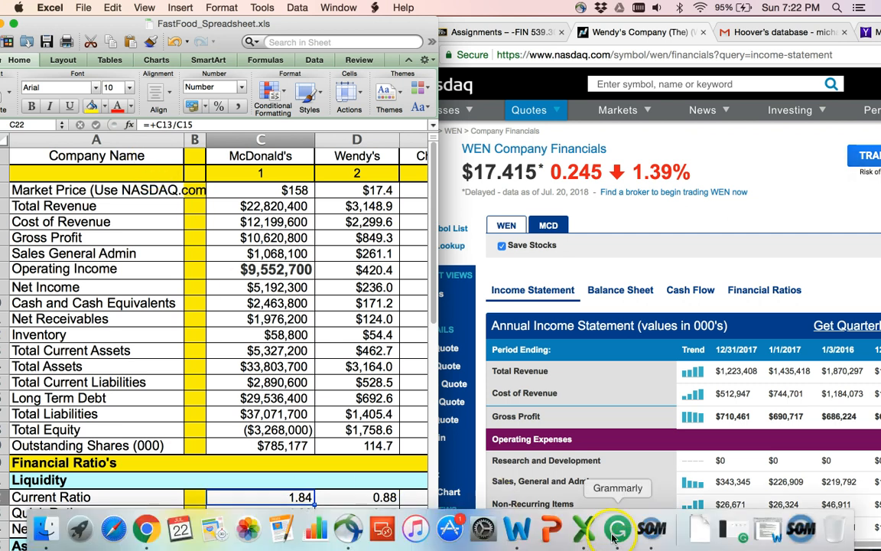